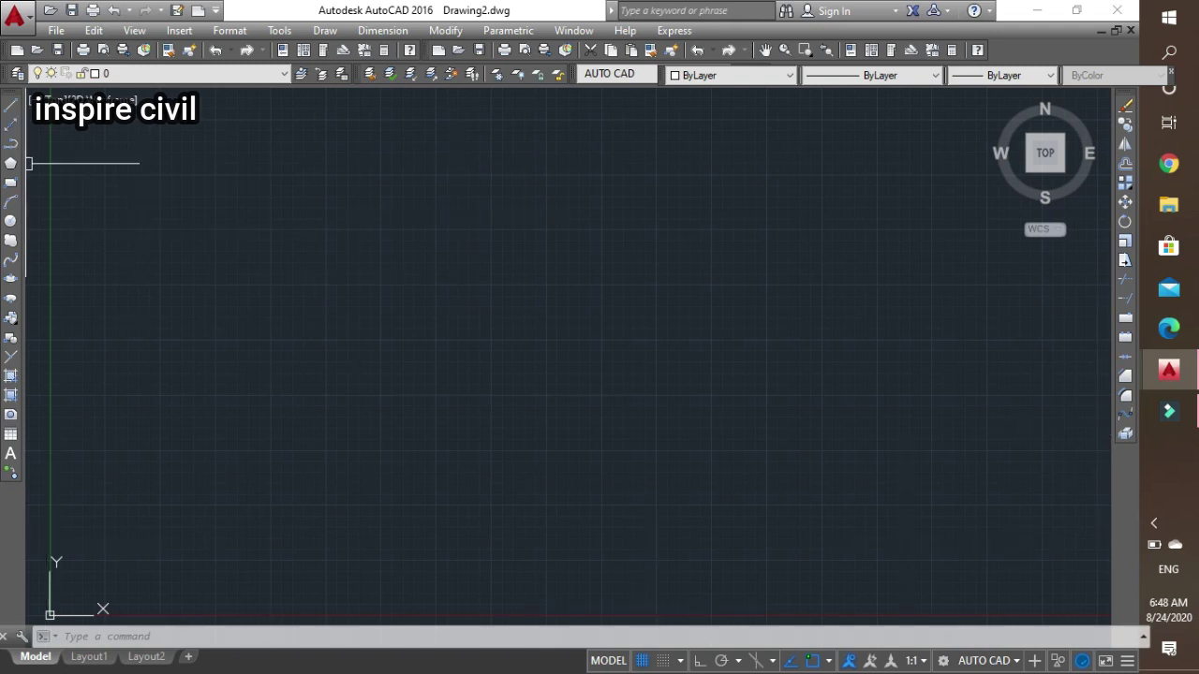
Draw a rectangle across the upper middle of the empty drawing
left_click(12, 182)
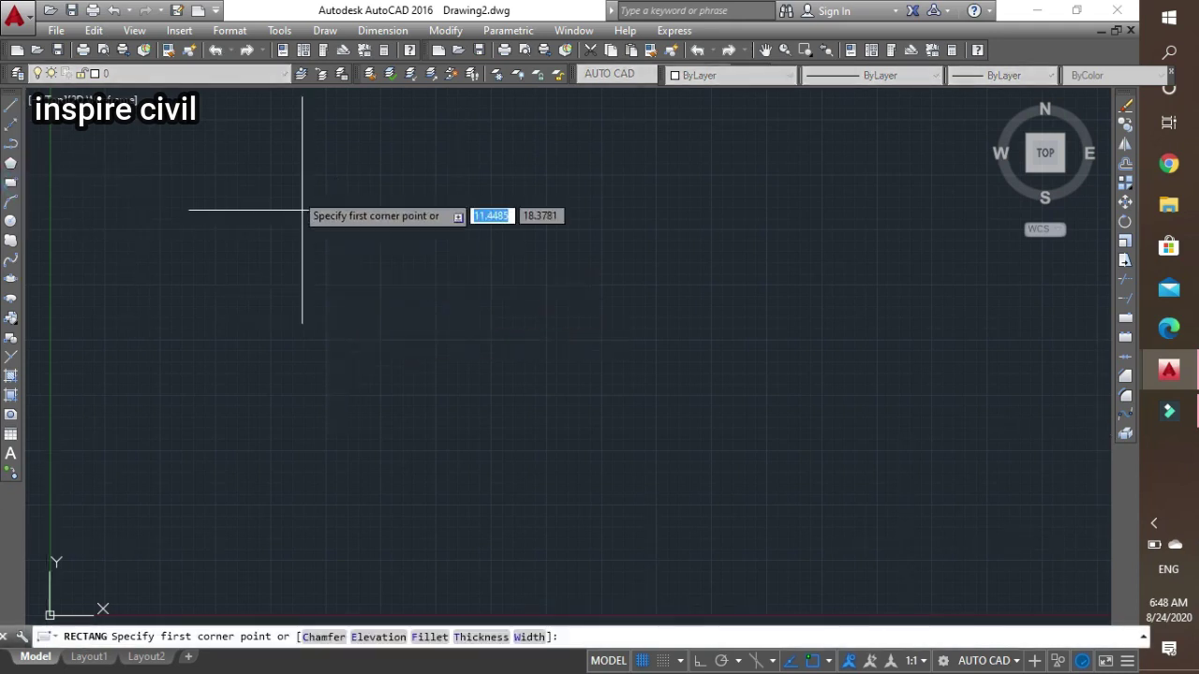
left_click(293, 179)
left_click(791, 395)
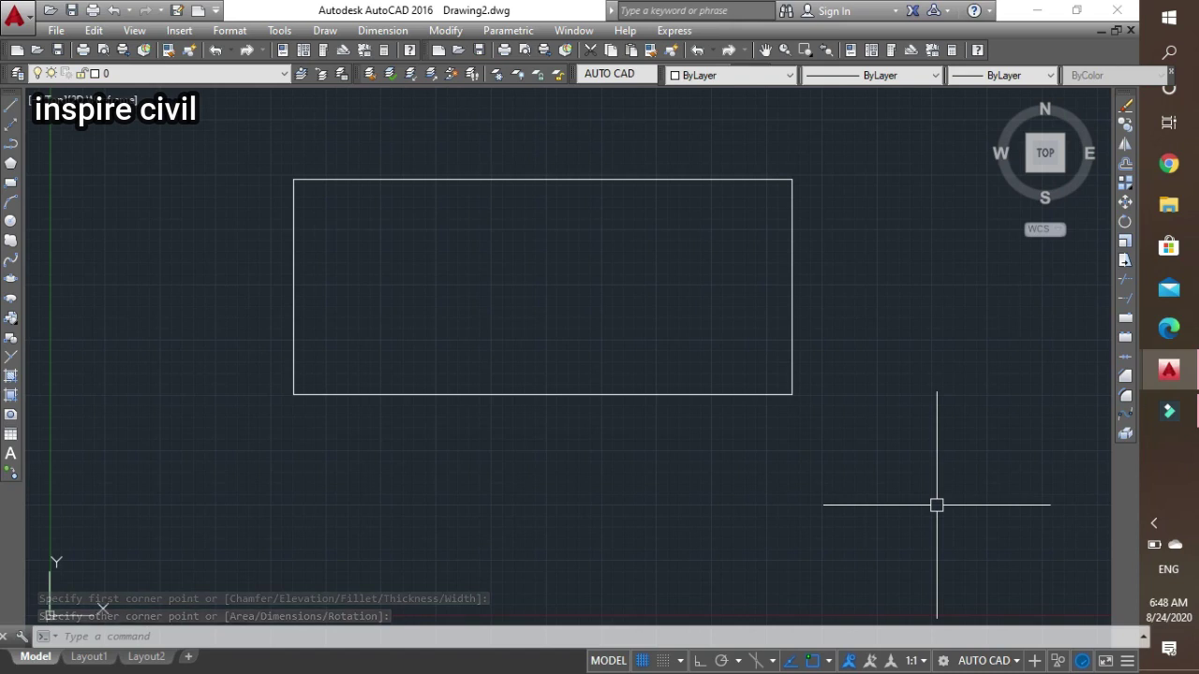
Start HATCH and replace ANSI31 with the predefined BRICK pattern, ready to pick the fill area
type("h")
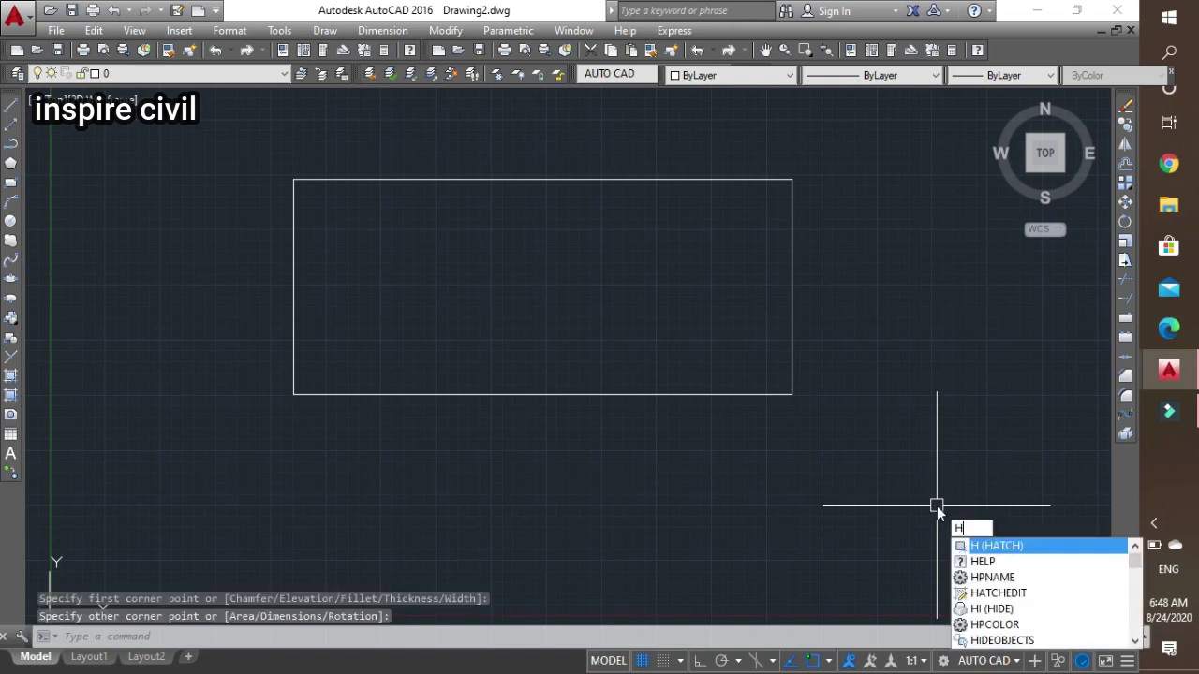
key("Return")
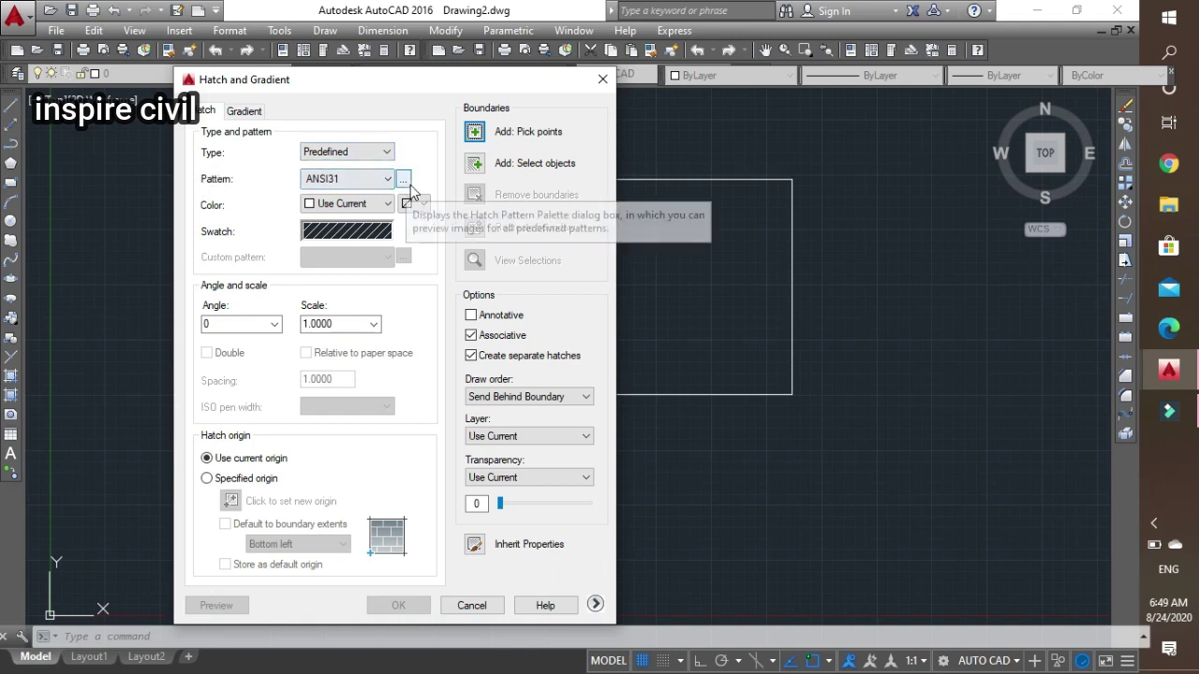
left_click(402, 180)
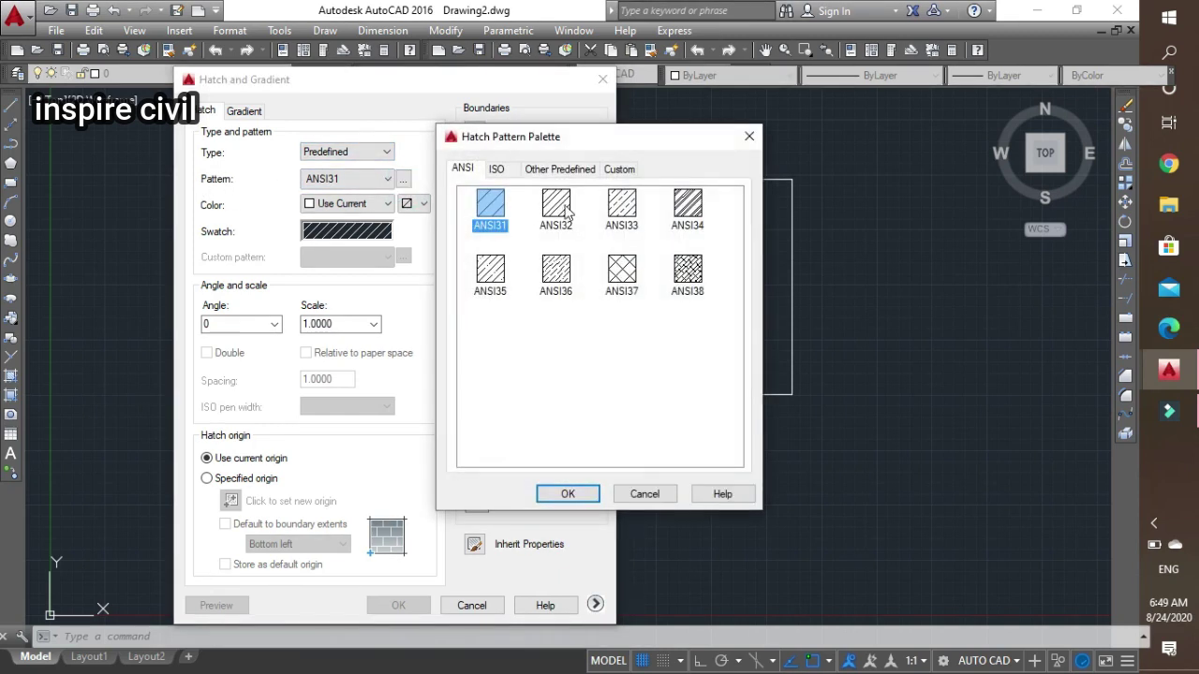
left_click(576, 174)
scroll(646, 317, "down", 2)
scroll(646, 318, "down", 2)
scroll(646, 318, "up", 3)
left_click(703, 404)
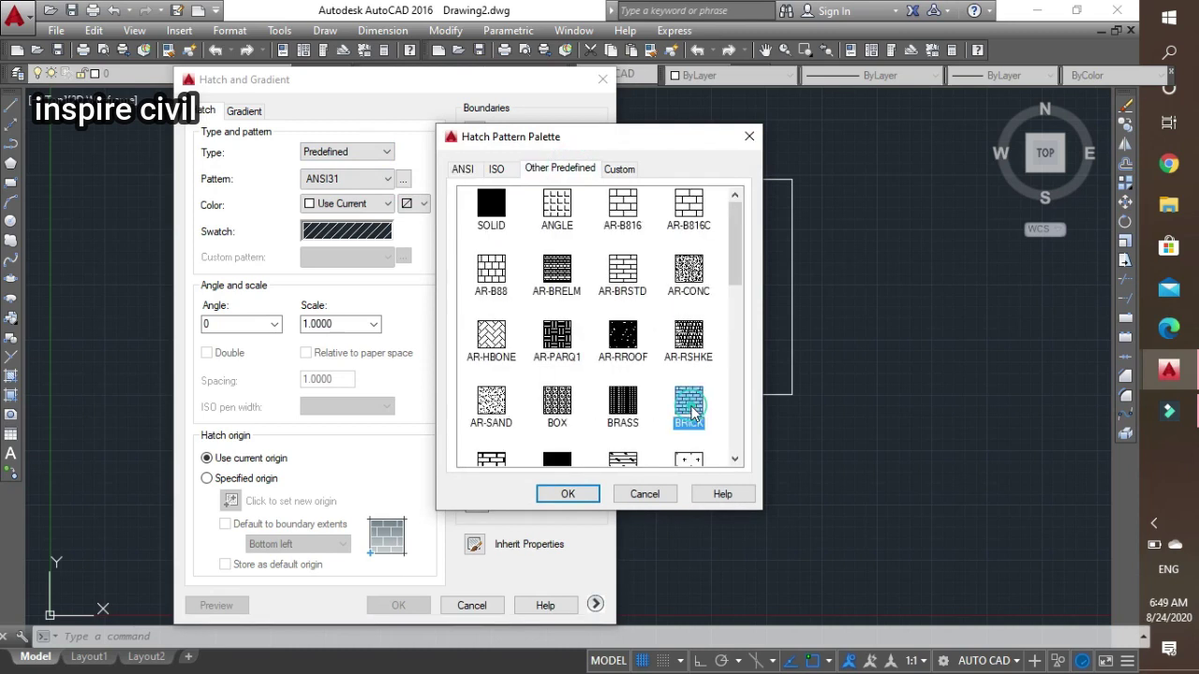
left_click(567, 494)
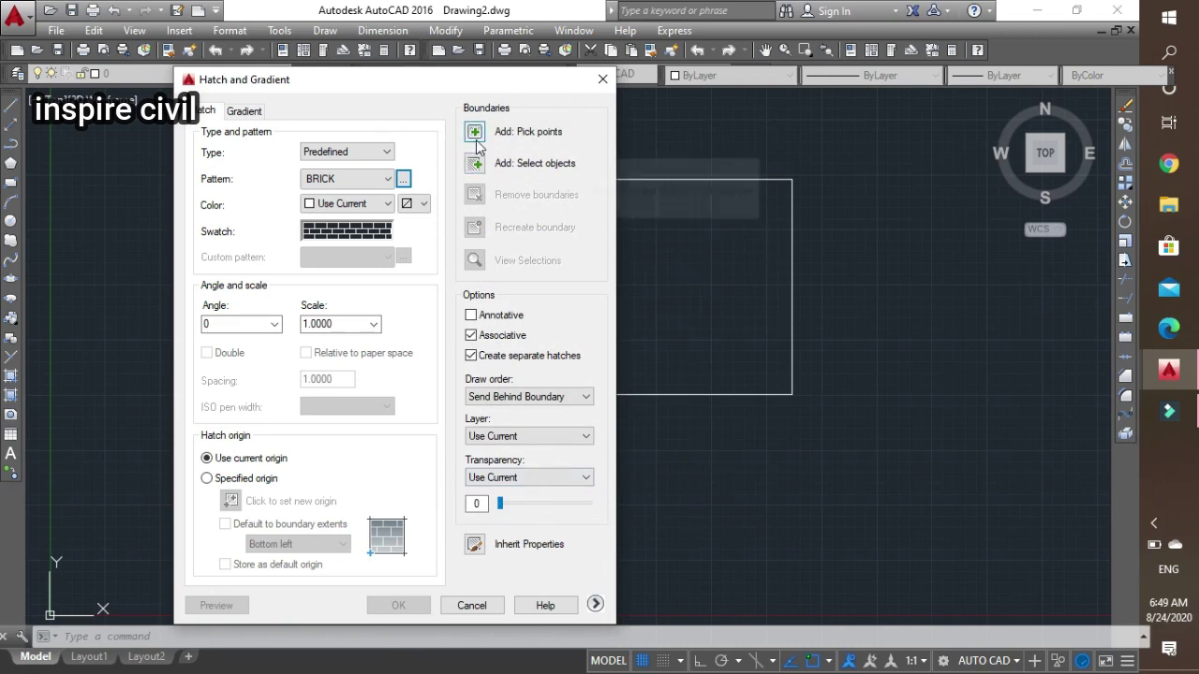
left_click(475, 131)
Pick the rectangle's interior and preview the BRICK hatch inside it
left_click(566, 298)
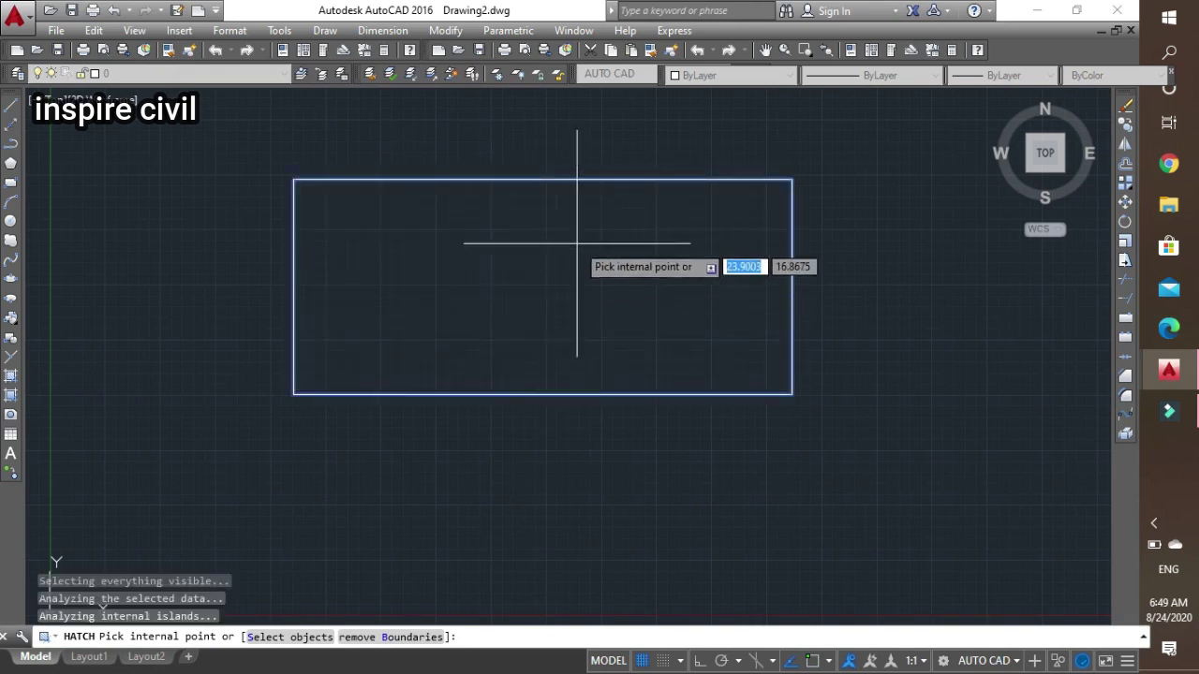
right_click(639, 215)
left_click(714, 463)
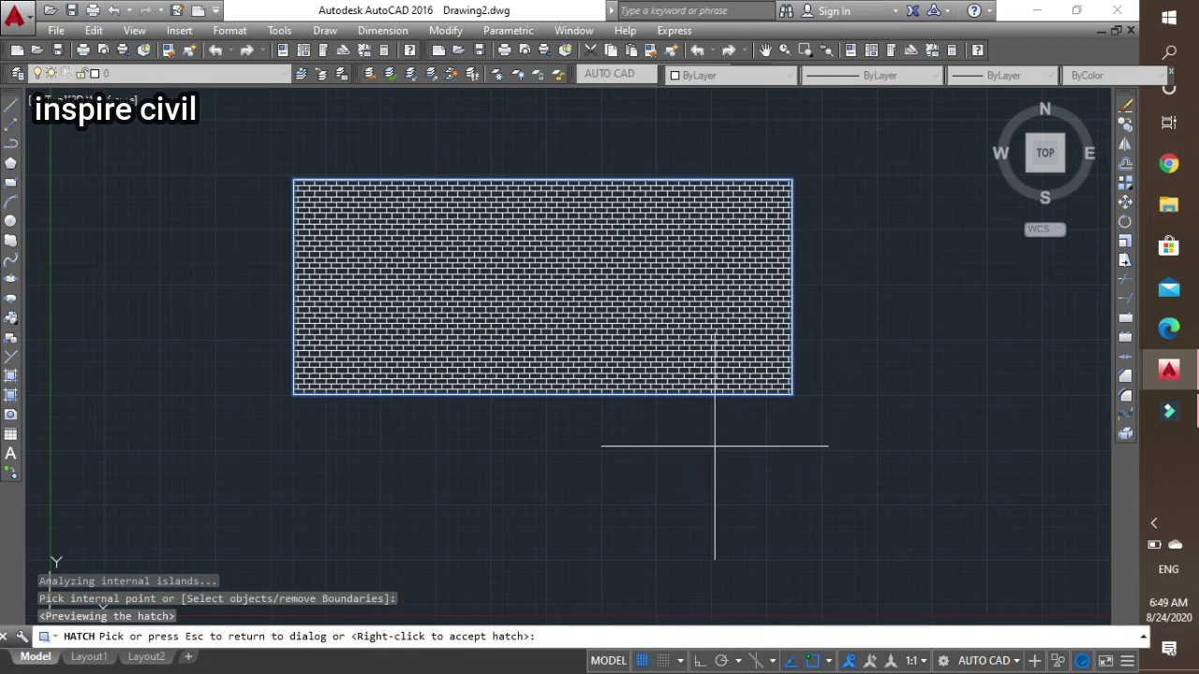
scroll(663, 273, "up", 2)
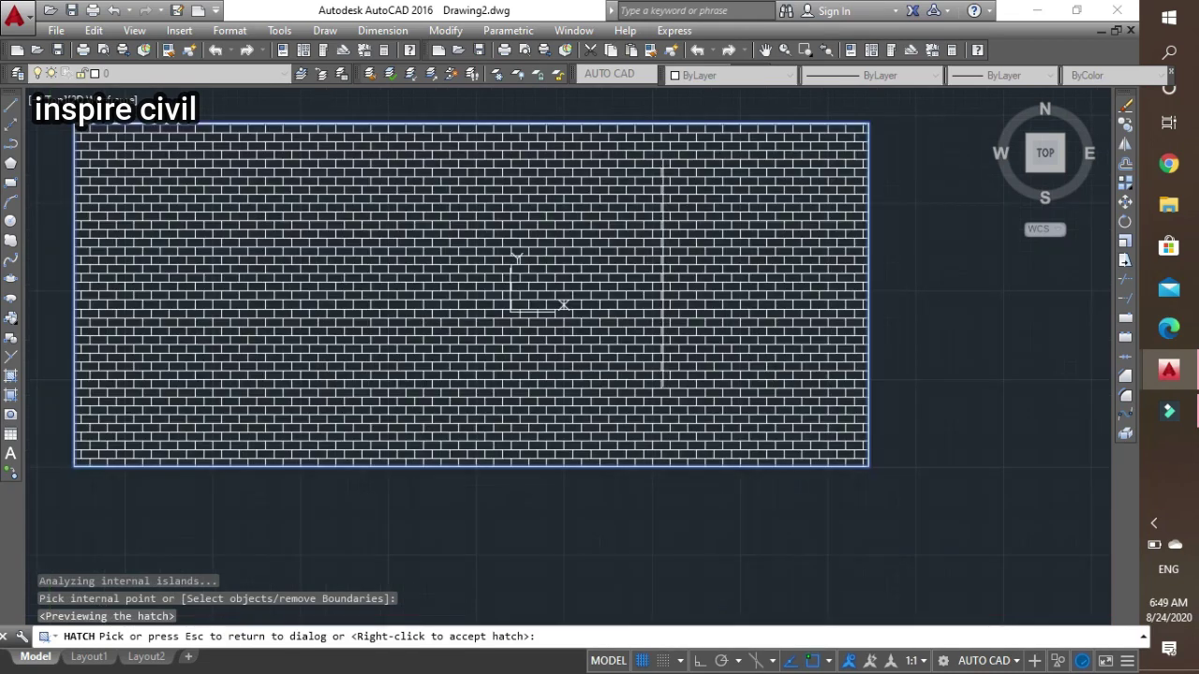
scroll(663, 274, "down", 2)
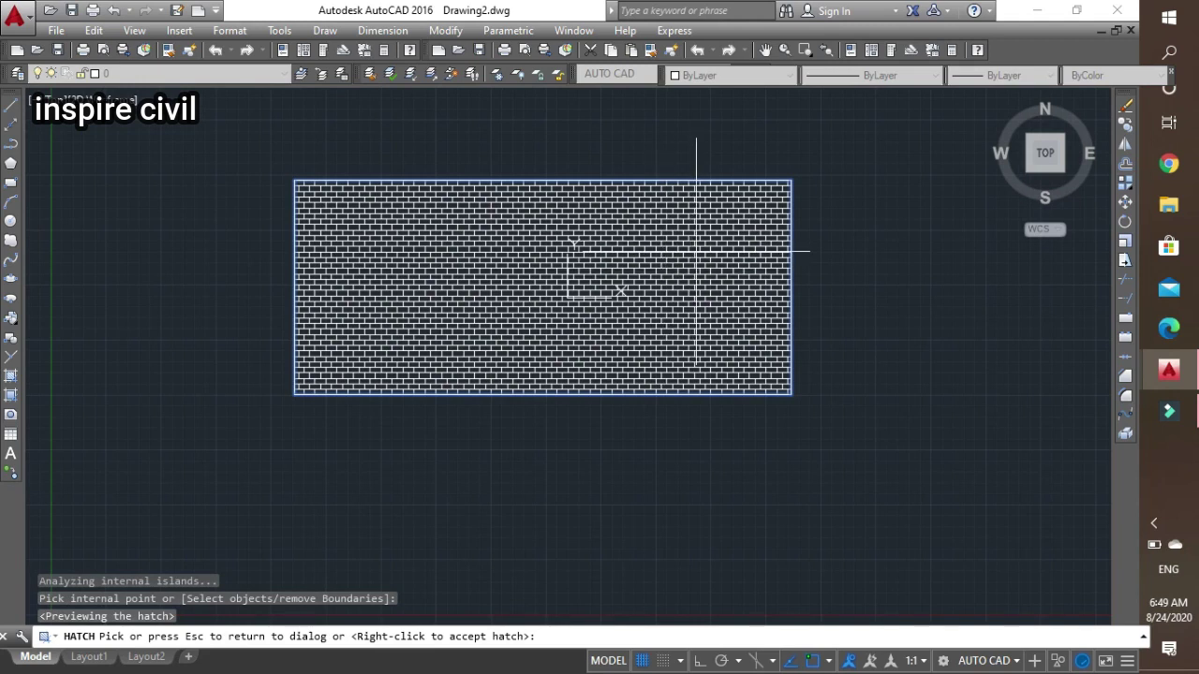
key("Escape")
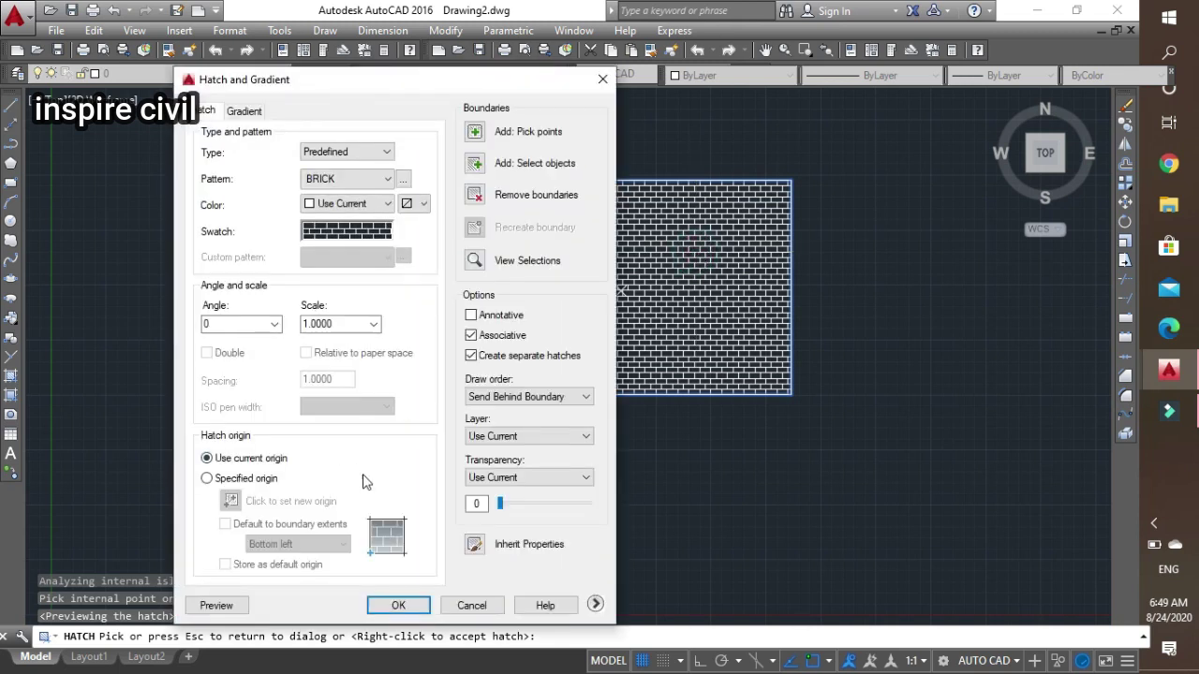
Change the hatch scale to 2.0000, preview, and accept the brick hatch
left_click(374, 324)
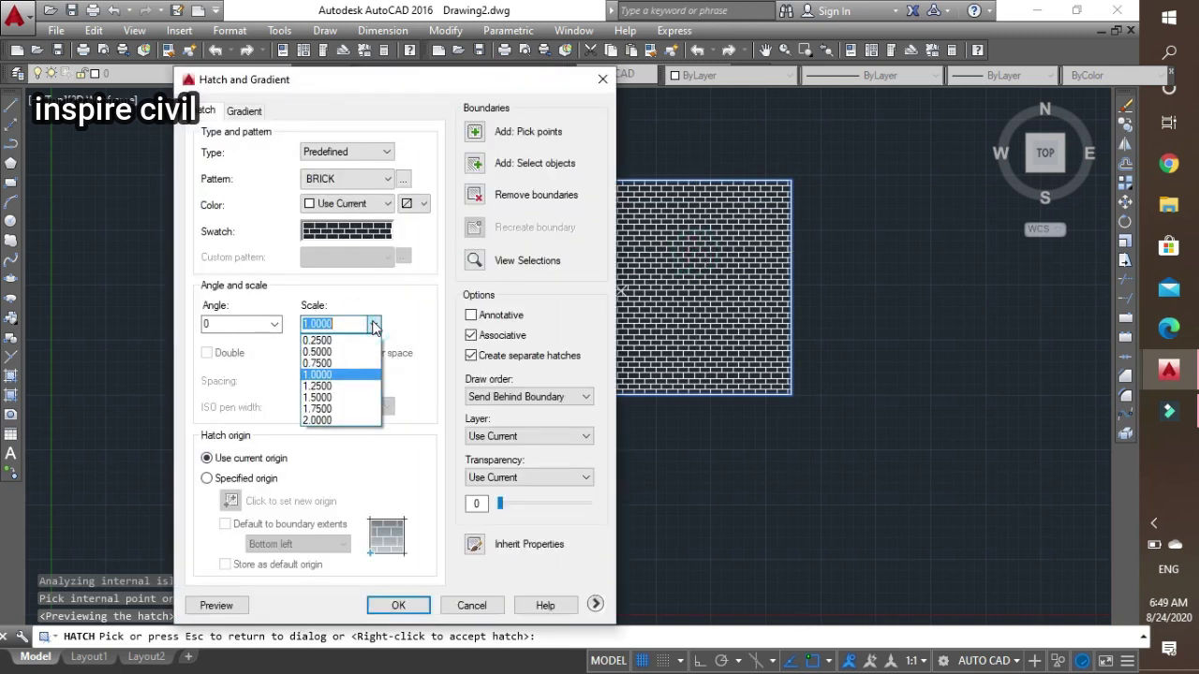
left_click(334, 420)
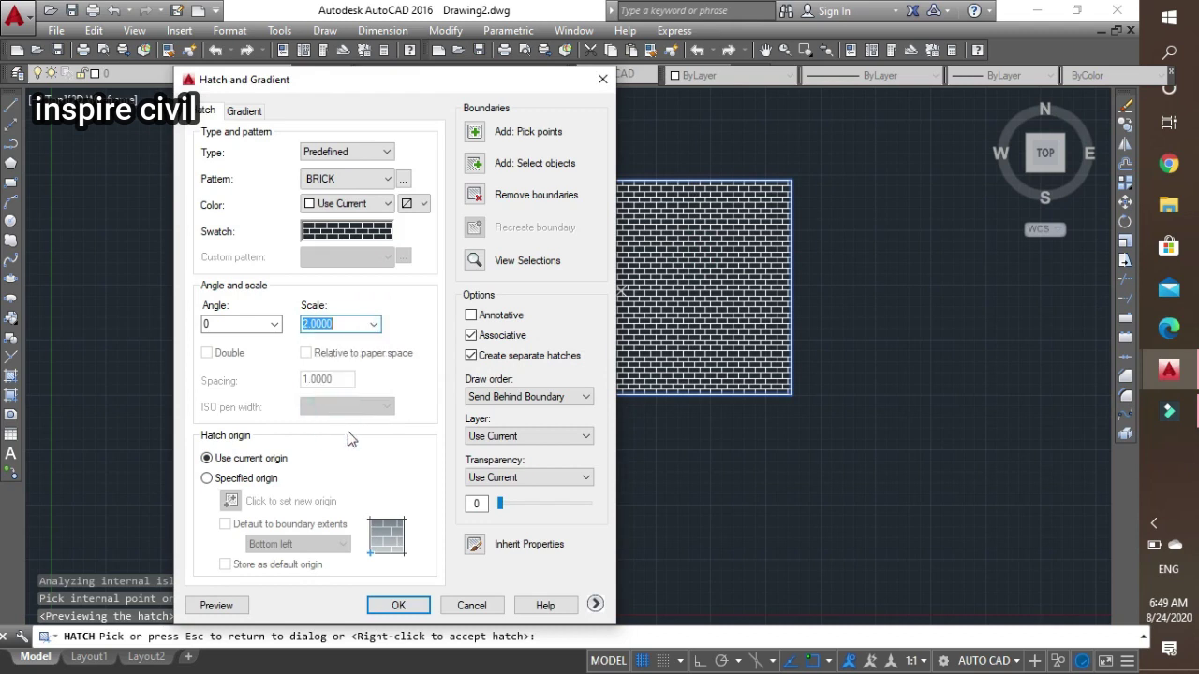
left_click(225, 605)
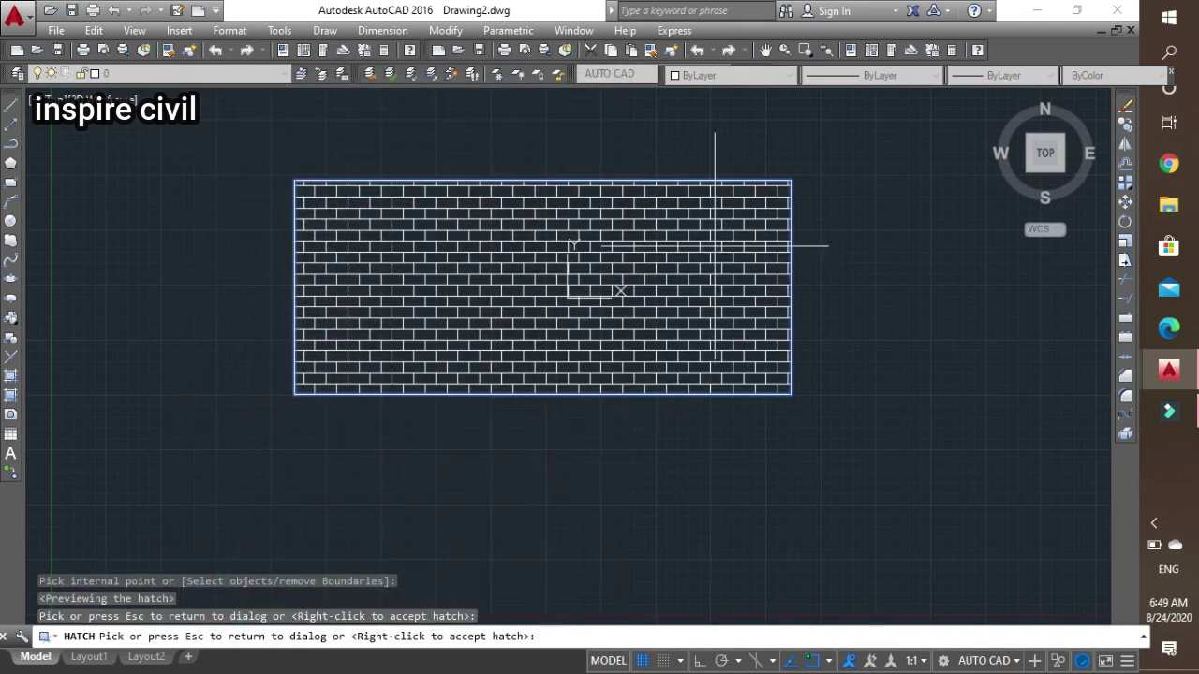
right_click(714, 246)
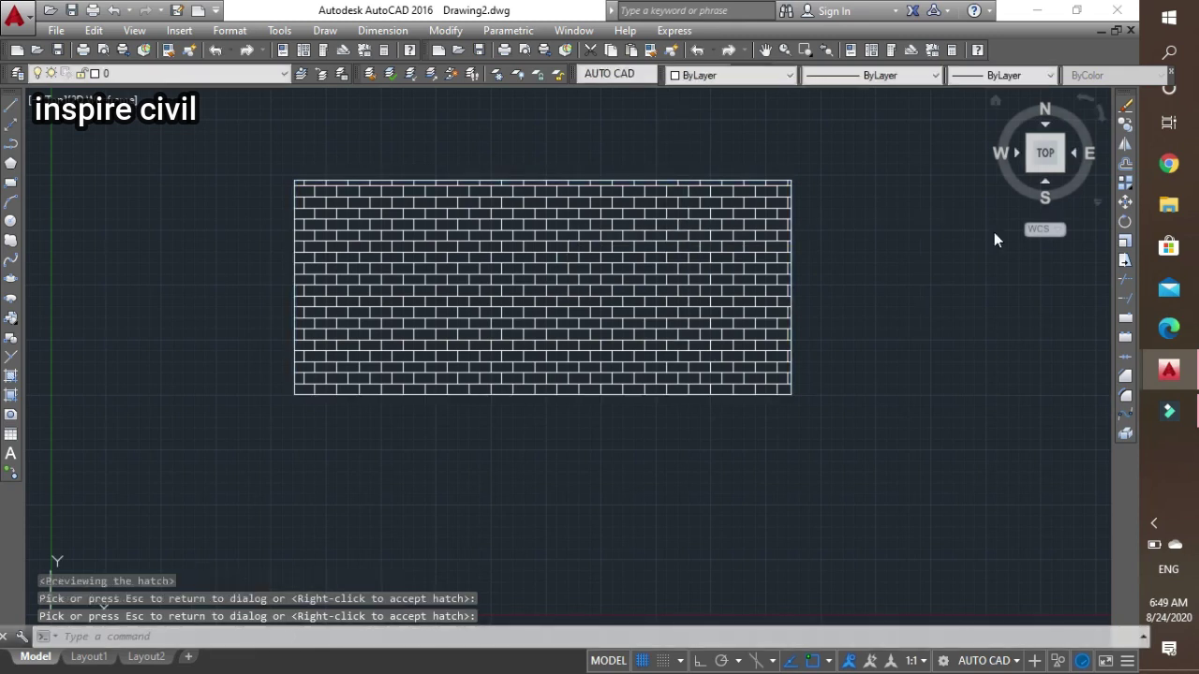
scroll(647, 256, "up", 2)
scroll(647, 259, "down", 2)
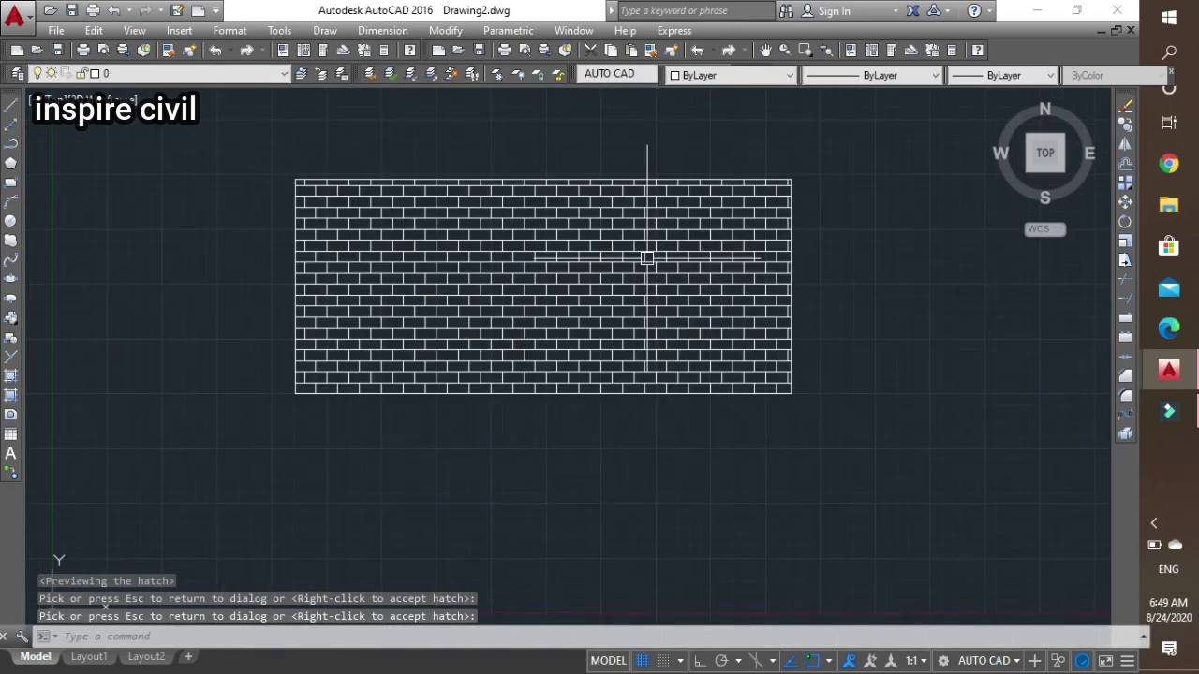
scroll(613, 243, "up", 2)
scroll(618, 253, "down", 2)
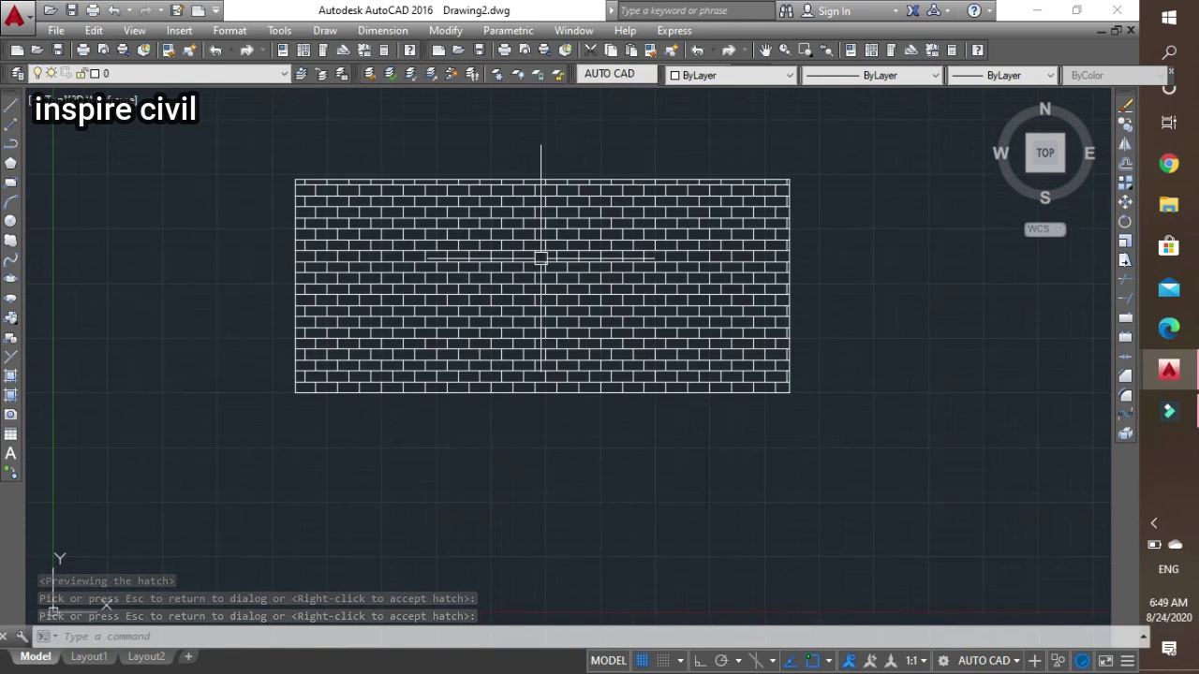
Change the brick hatch colour from ByLayer to Red in Quick Properties, then deselect it
left_click(627, 246)
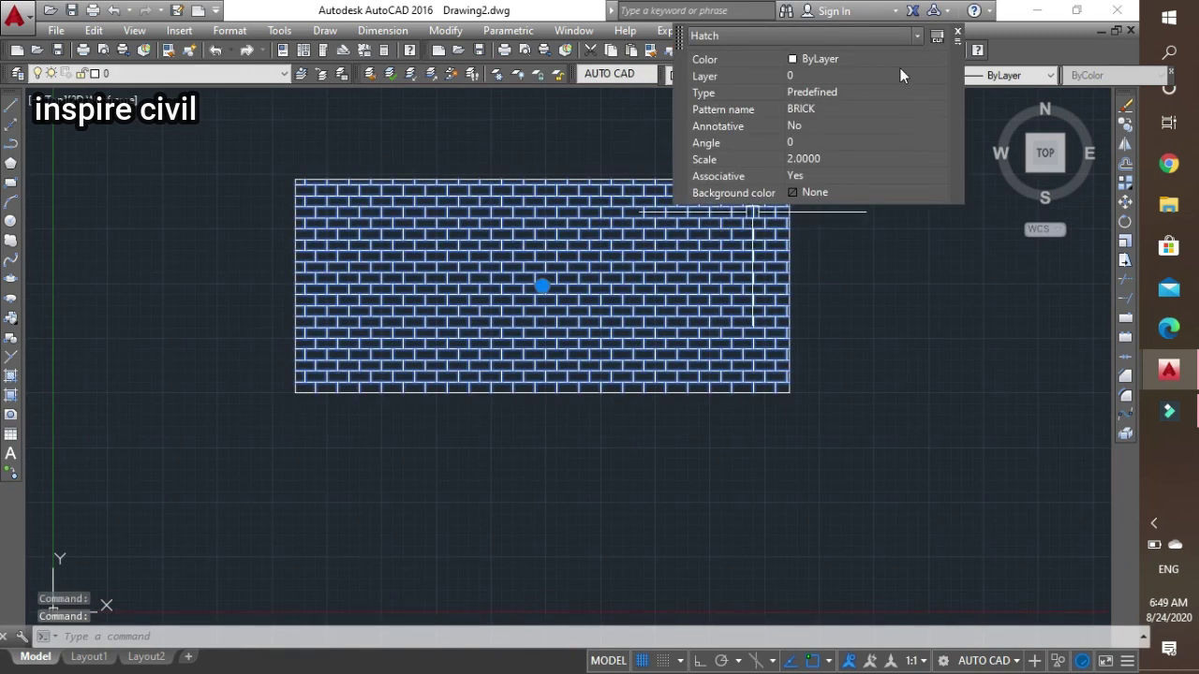
left_click(947, 58)
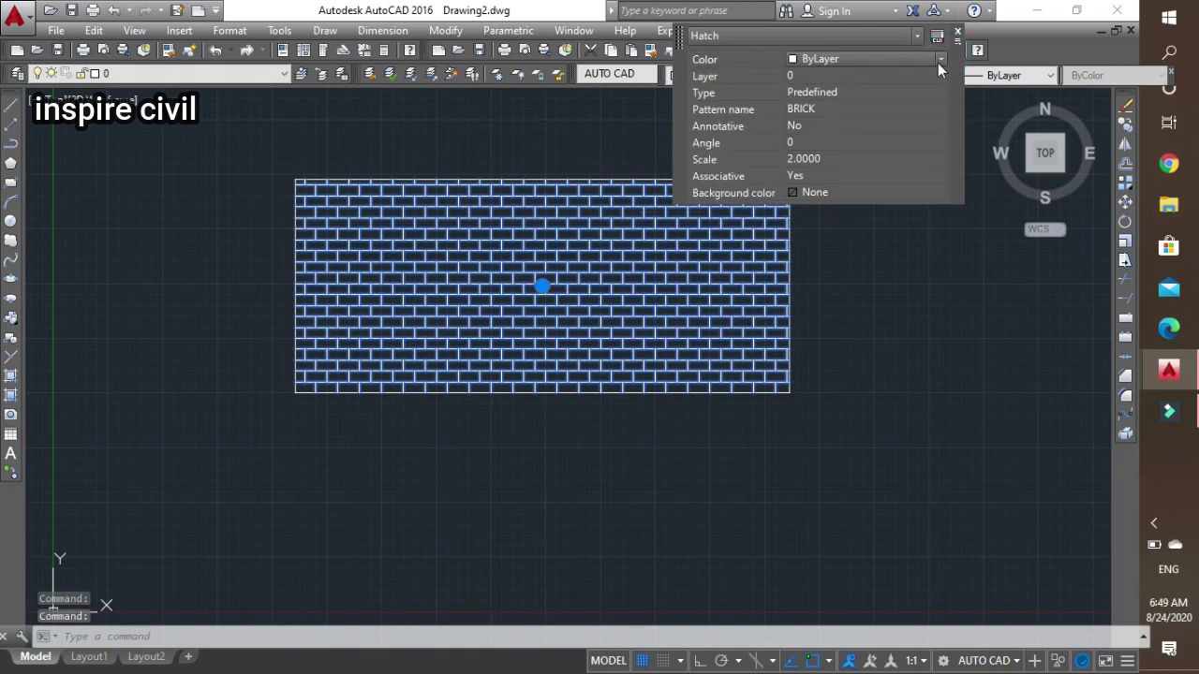
left_click(938, 61)
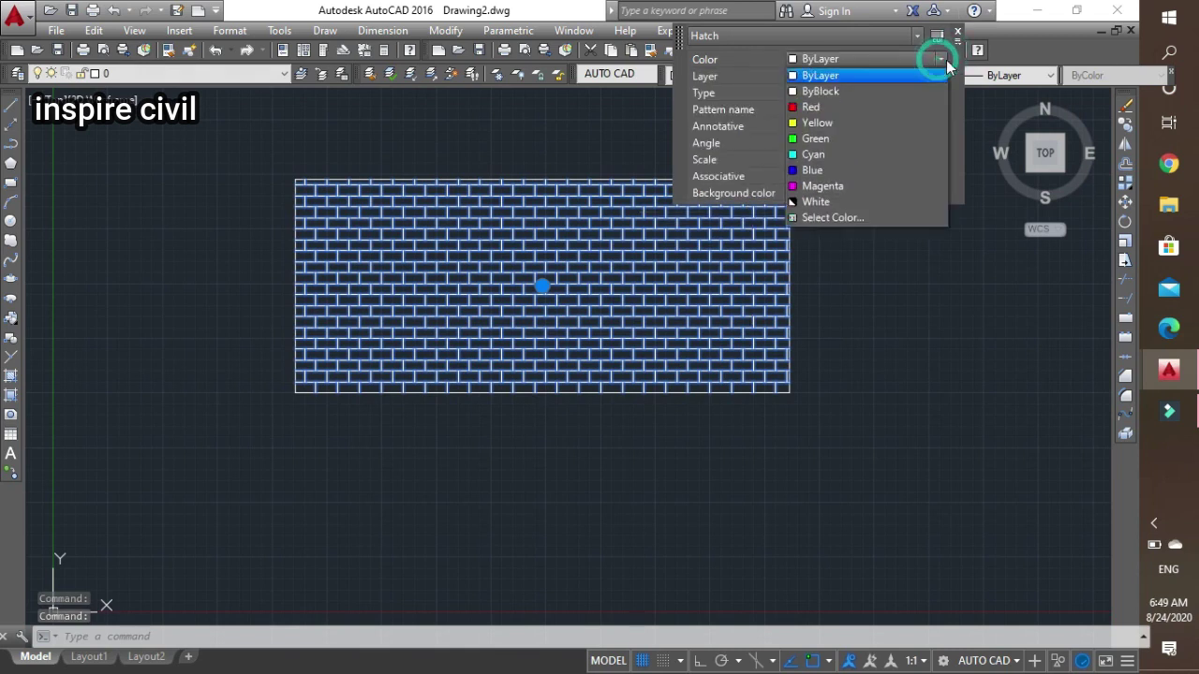
left_click(859, 106)
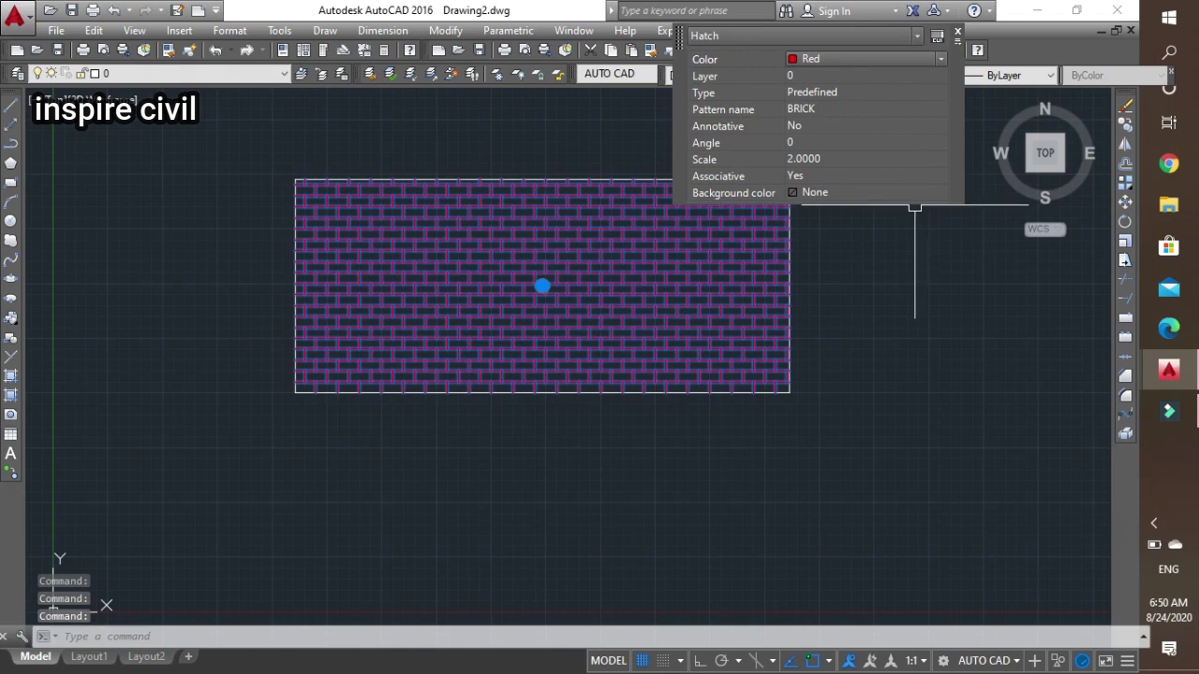
left_click(956, 34)
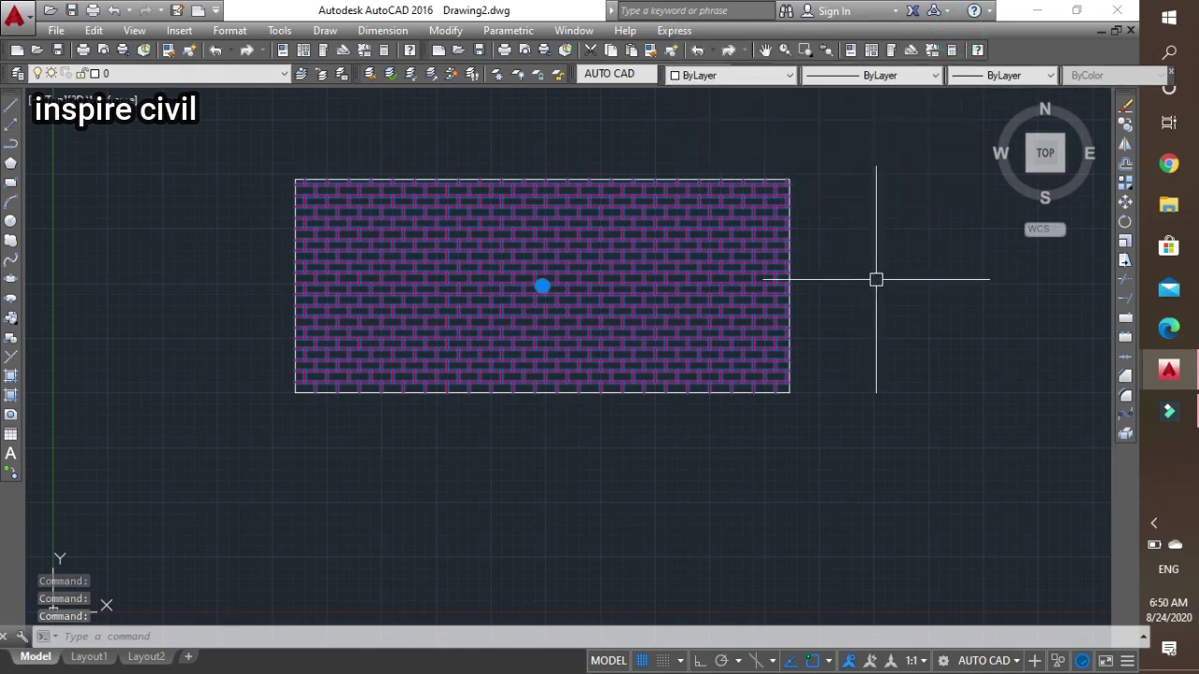
key("Escape")
scroll(549, 270, "up", 2)
scroll(549, 271, "down", 2)
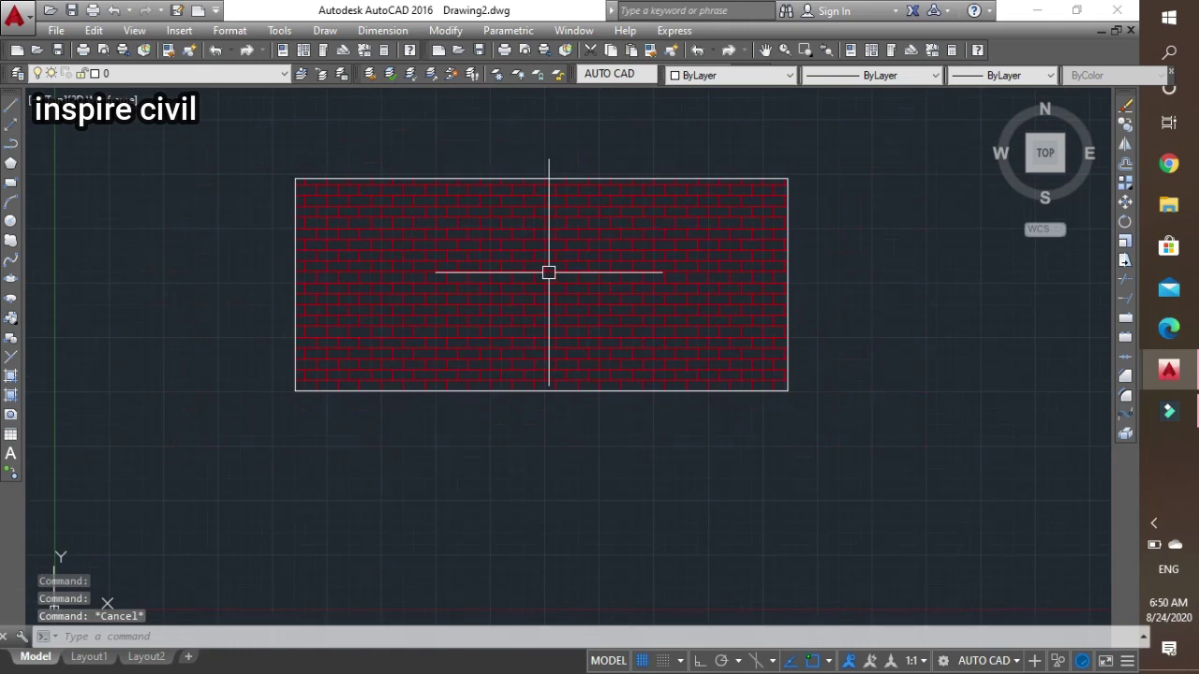
Draw a circle in free space to the upper right of the red brick rectangle
left_click(570, 243)
scroll(570, 245, "down", 3)
scroll(570, 244, "up", 3)
left_click(11, 221)
scroll(813, 447, "down", 3)
middle_click_drag(814, 447, 511, 359)
left_click(731, 230)
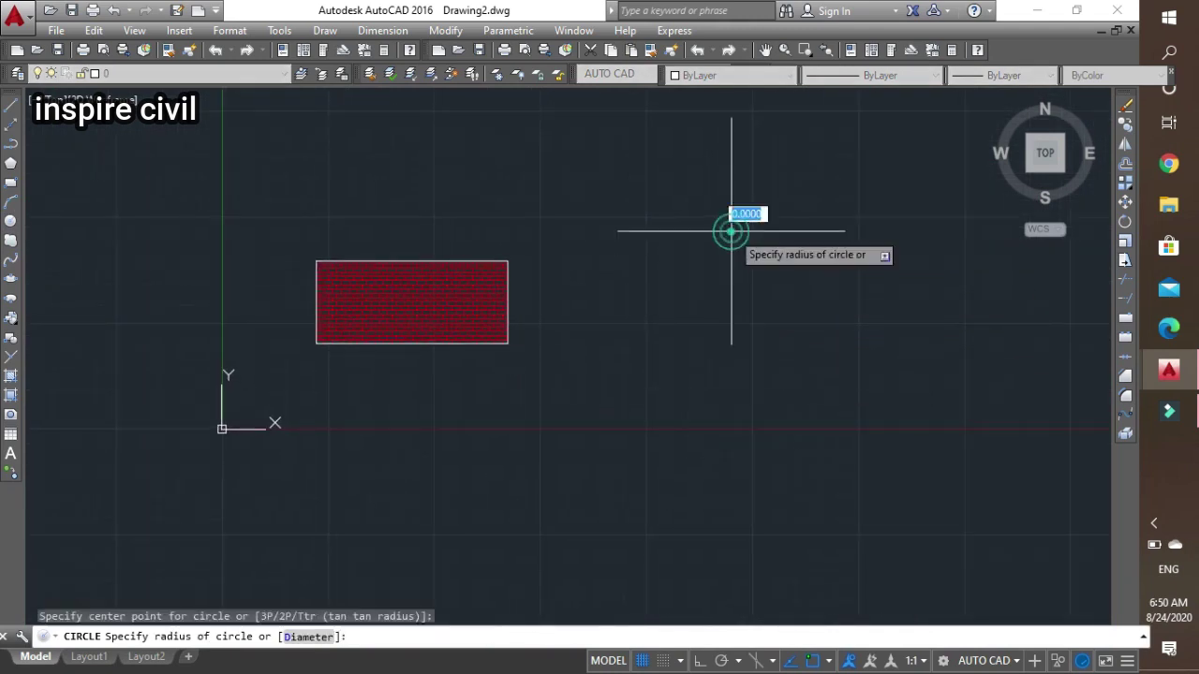
left_click(702, 336)
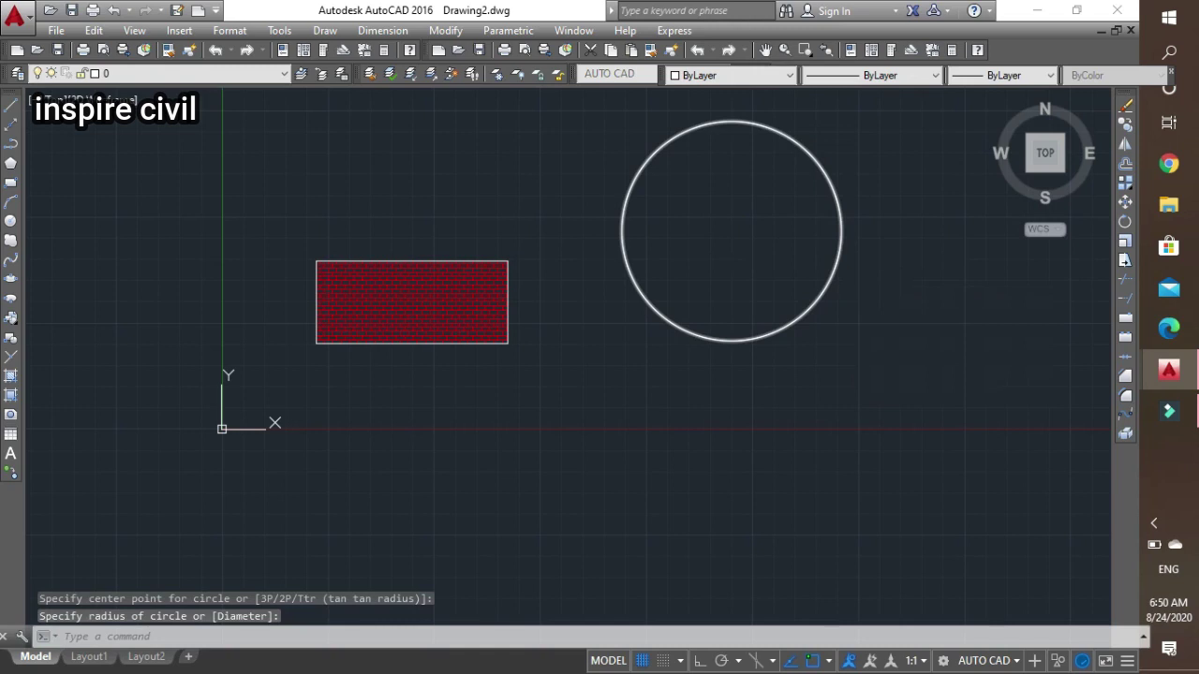
Start a new hatch and choose the predefined DOTS pattern
type("h")
key("Return")
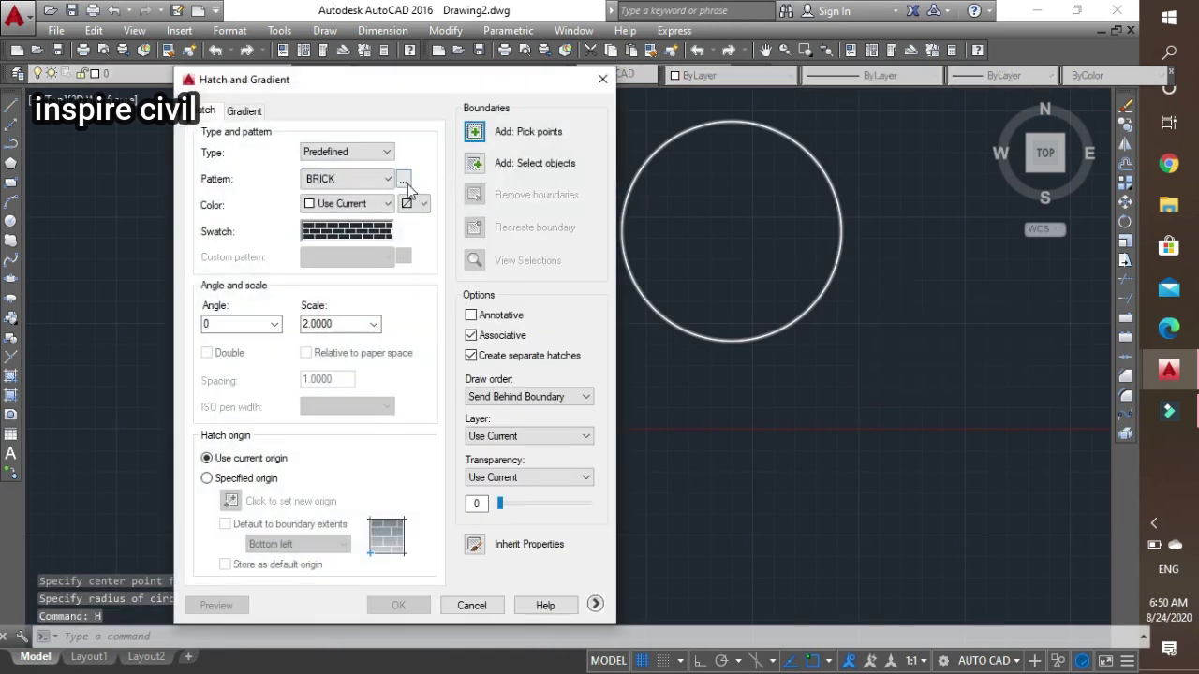
left_click(403, 179)
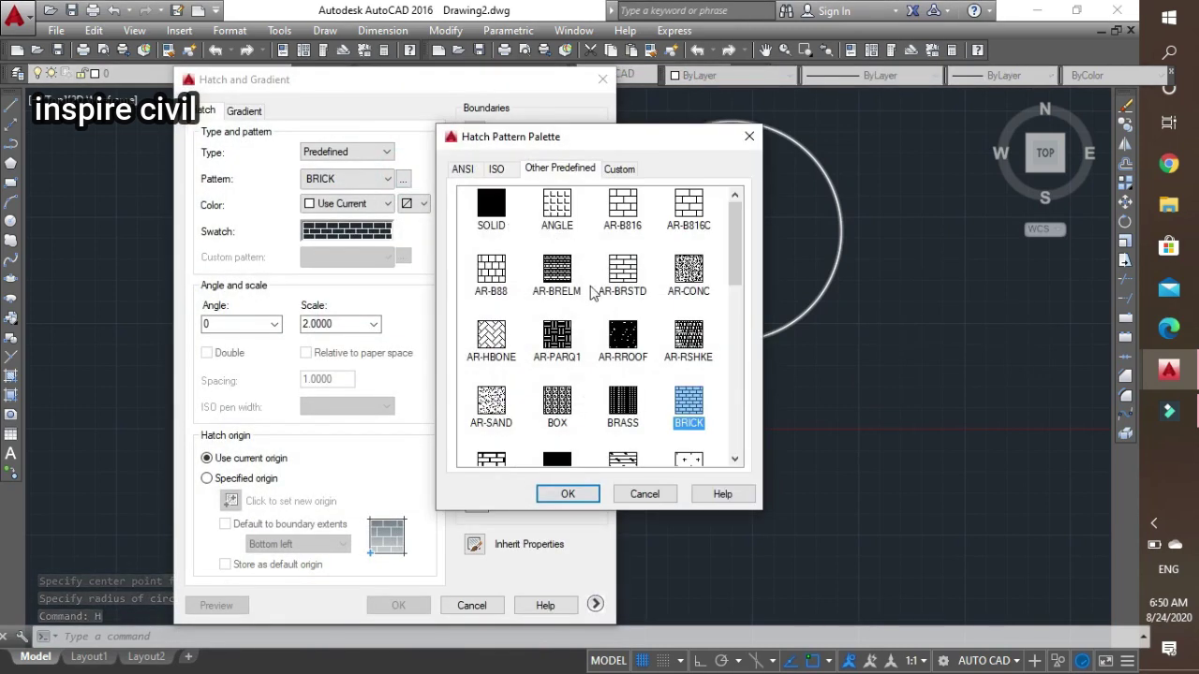
scroll(592, 294, "down", 3)
scroll(592, 294, "down", 1)
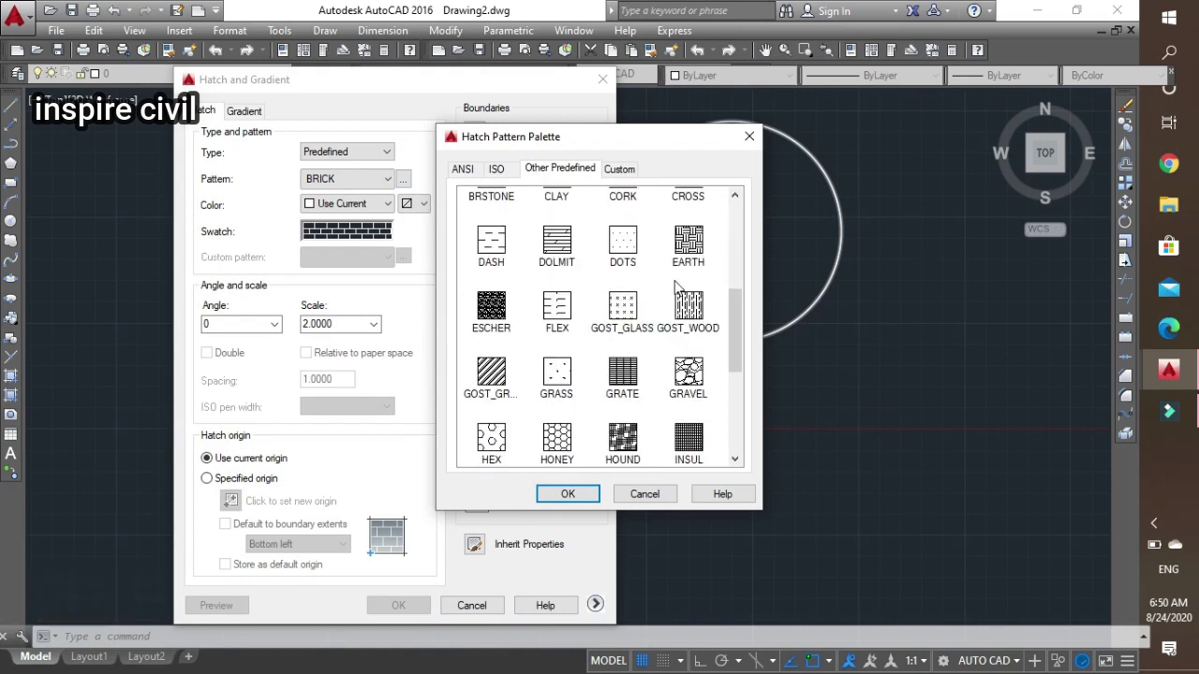
scroll(675, 286, "down", 3)
scroll(675, 286, "down", 1)
scroll(676, 289, "up", 4)
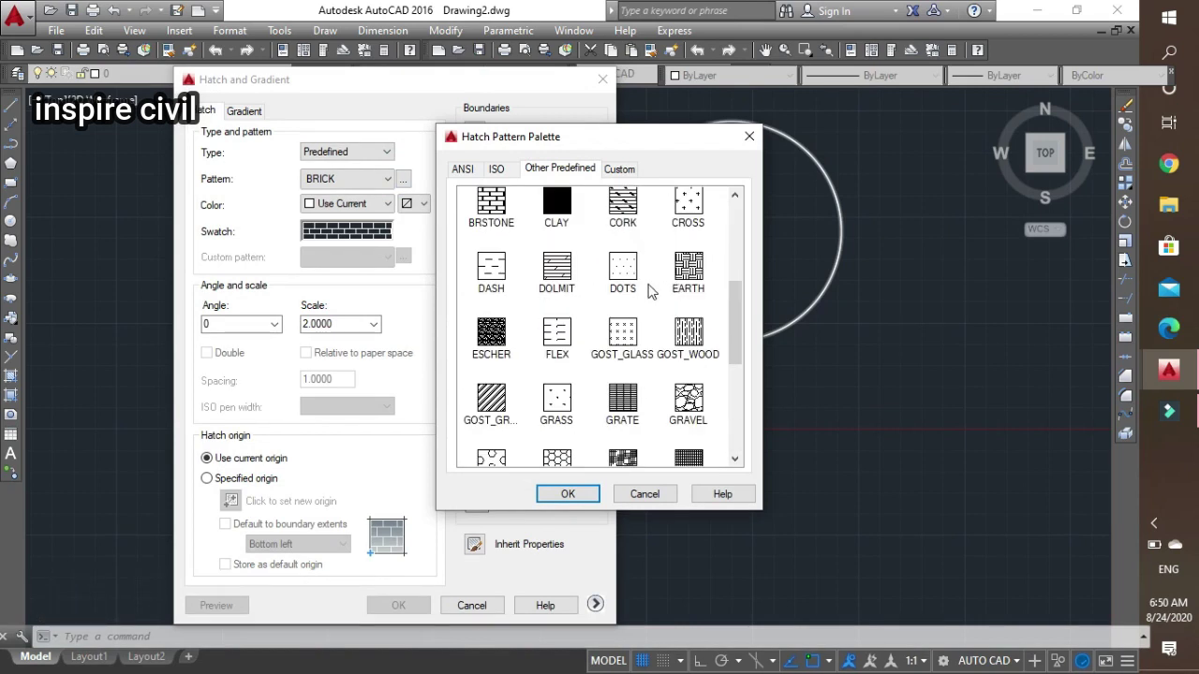
left_click(620, 281)
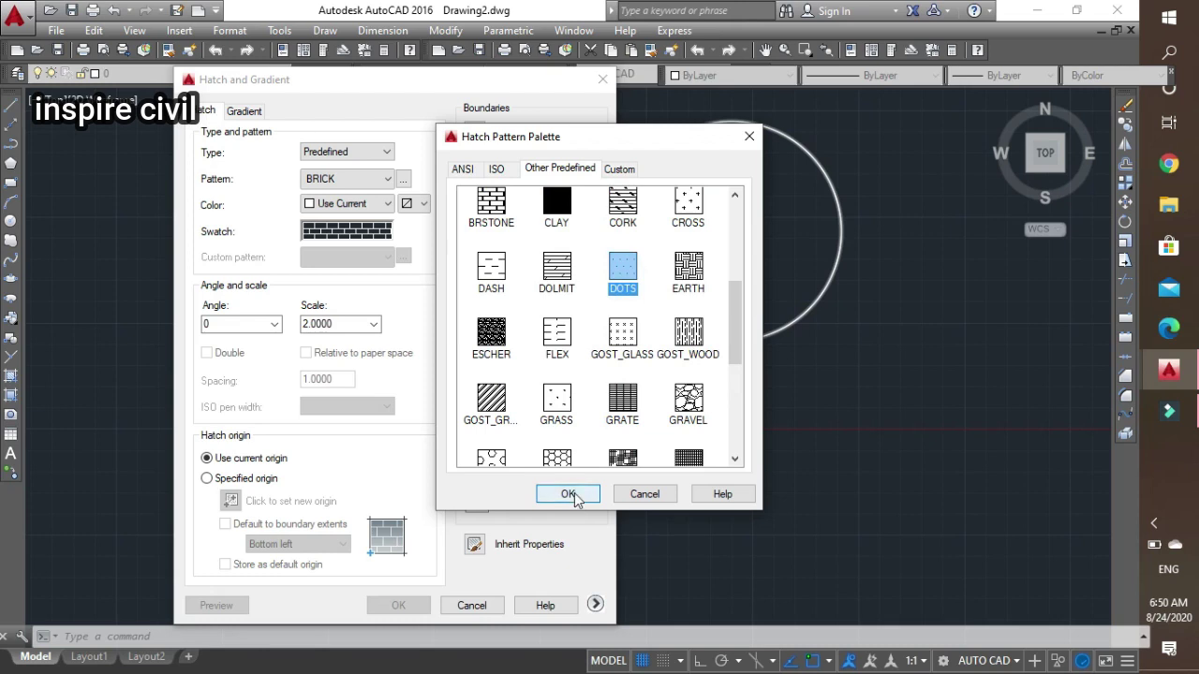
left_click(567, 493)
Pick the circle's interior as the boundary and preview the dense DOTS fill
left_click(496, 131)
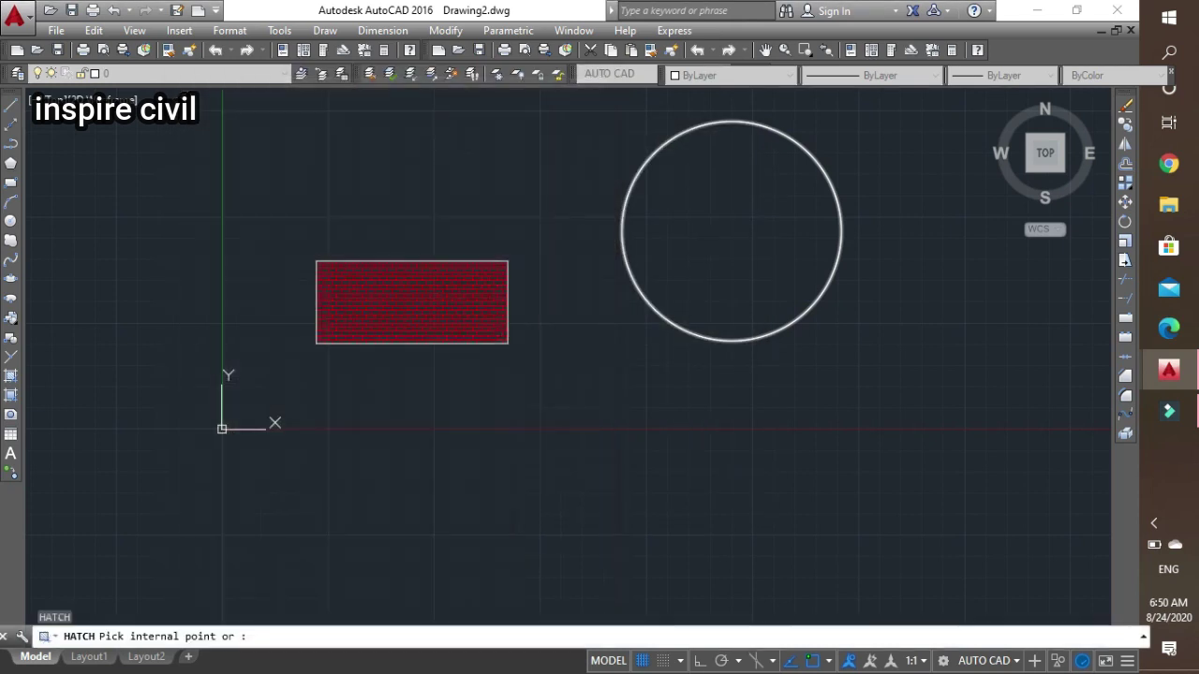
left_click(756, 207)
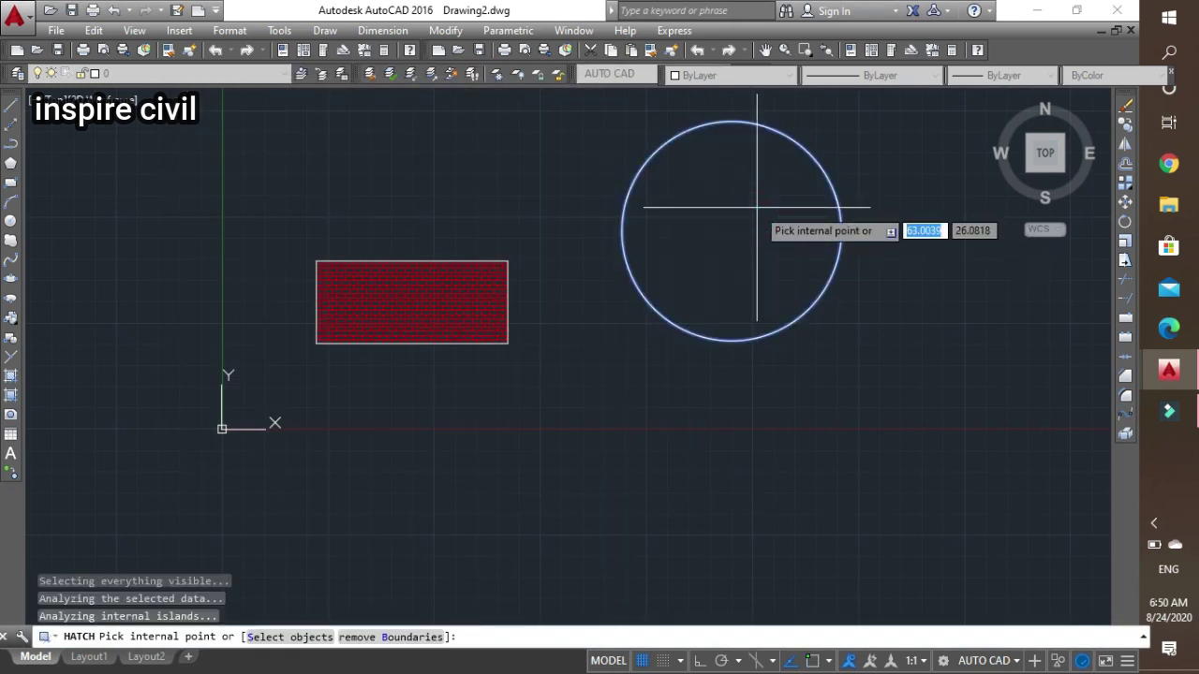
right_click(757, 207)
left_click(806, 459)
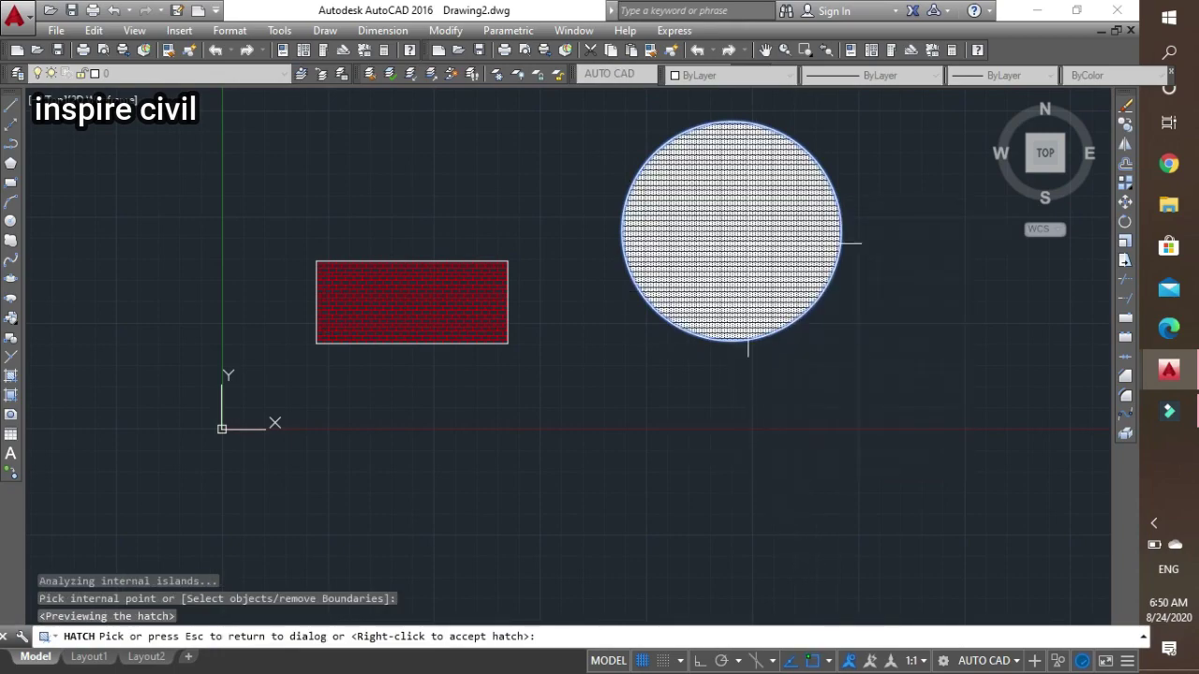
right_click(747, 243)
scroll(750, 237, "down", 3)
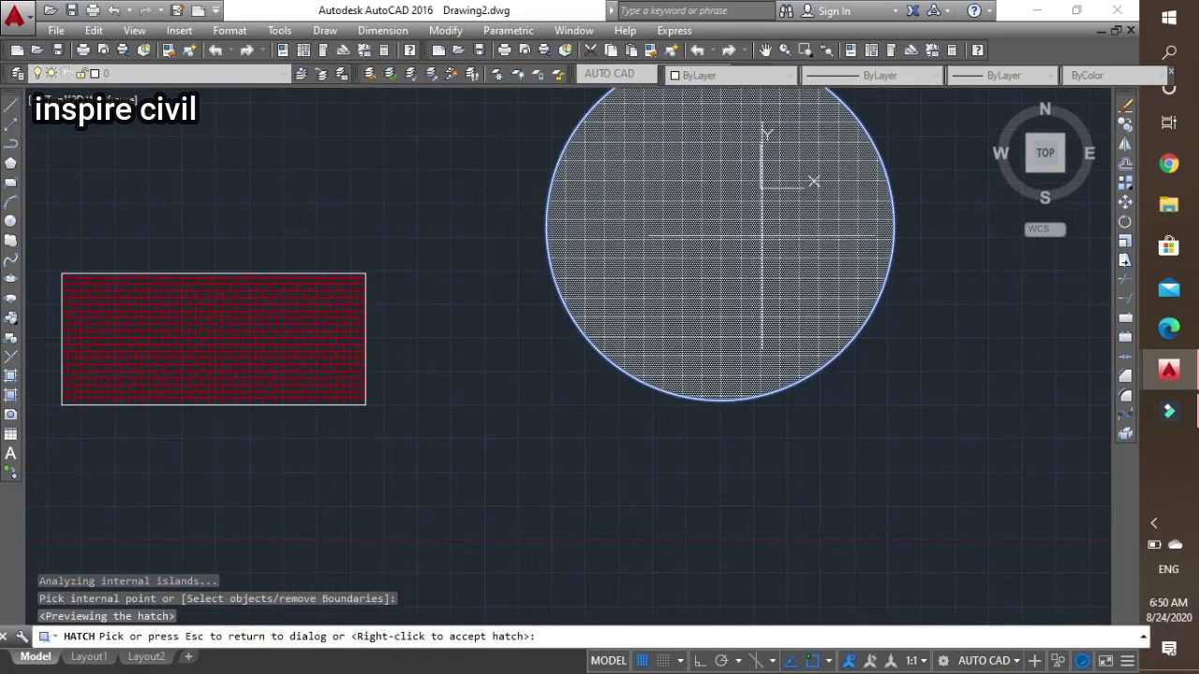
scroll(614, 359, "down", 1)
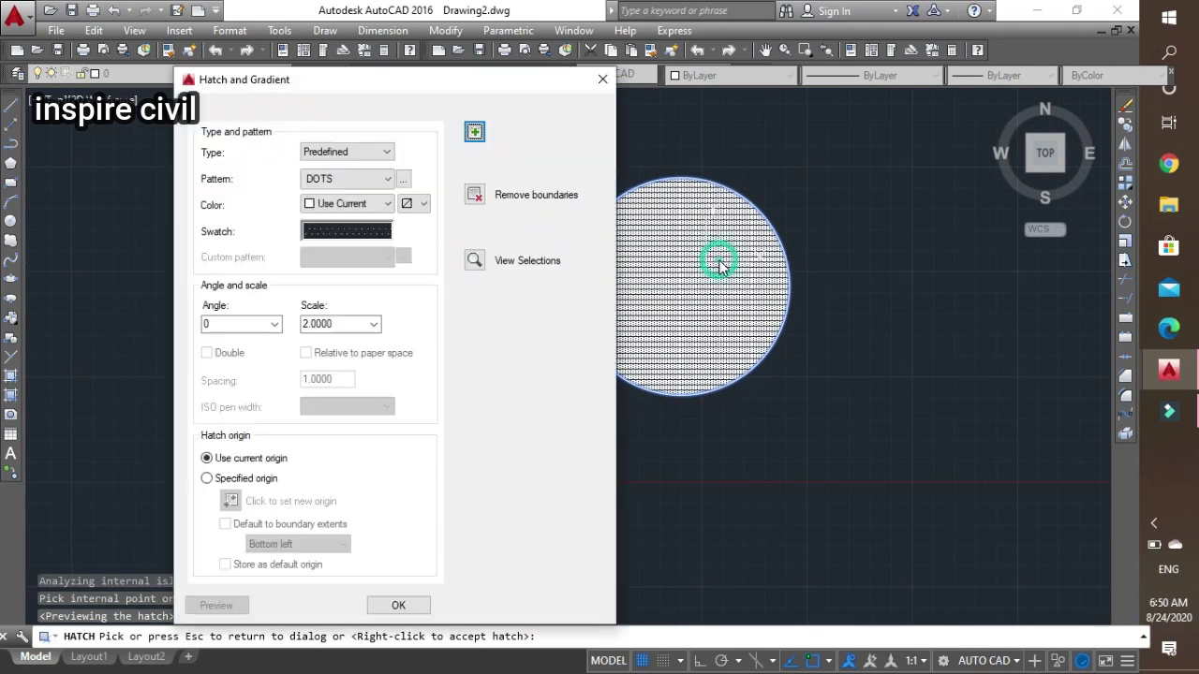
Try a DOTS hatch scale of 1 and preview it in the circle
left_click(716, 262)
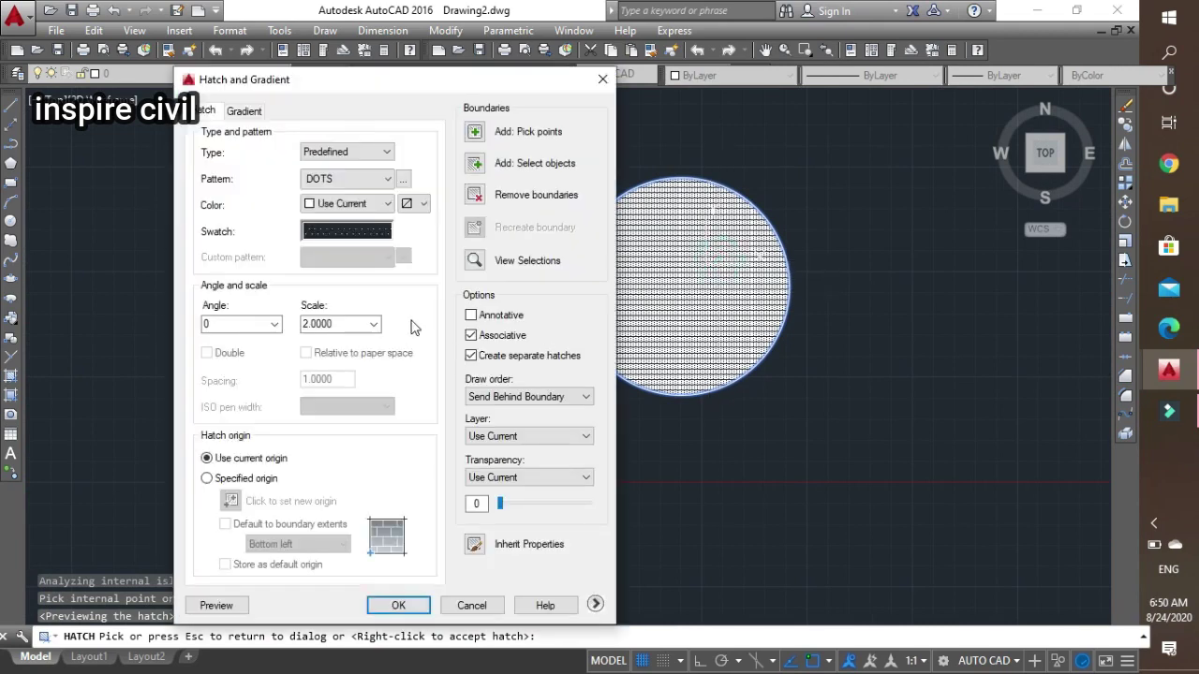
left_click(374, 324)
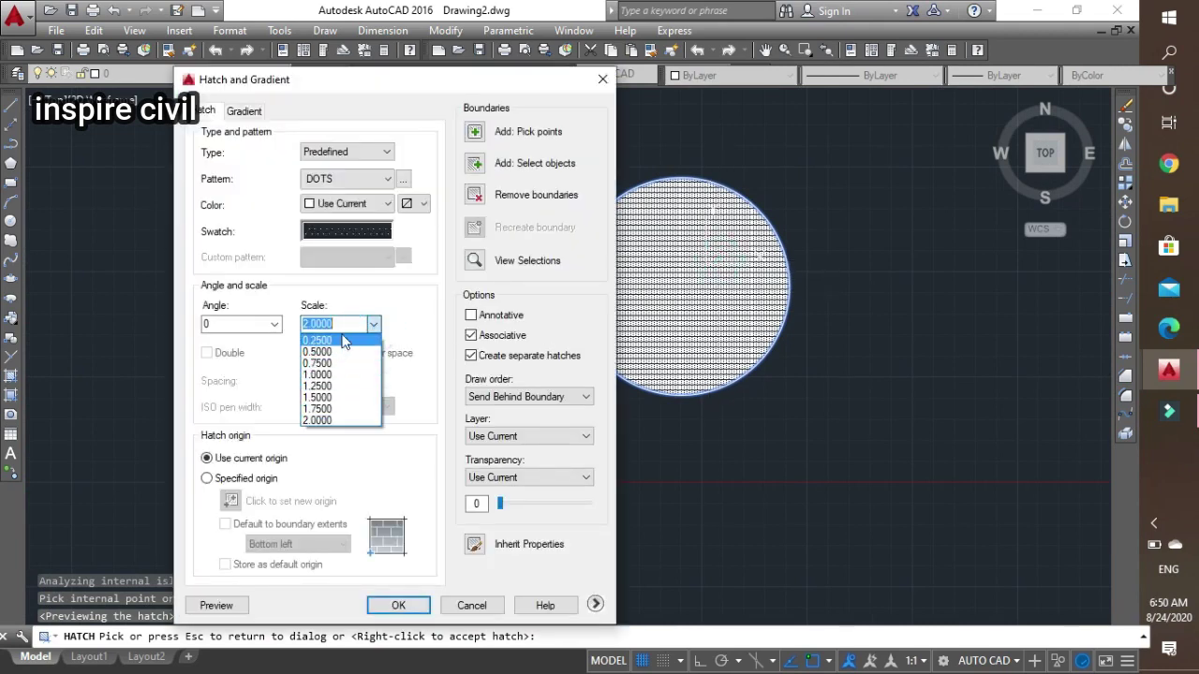
left_click(345, 328)
key("BackSpace")
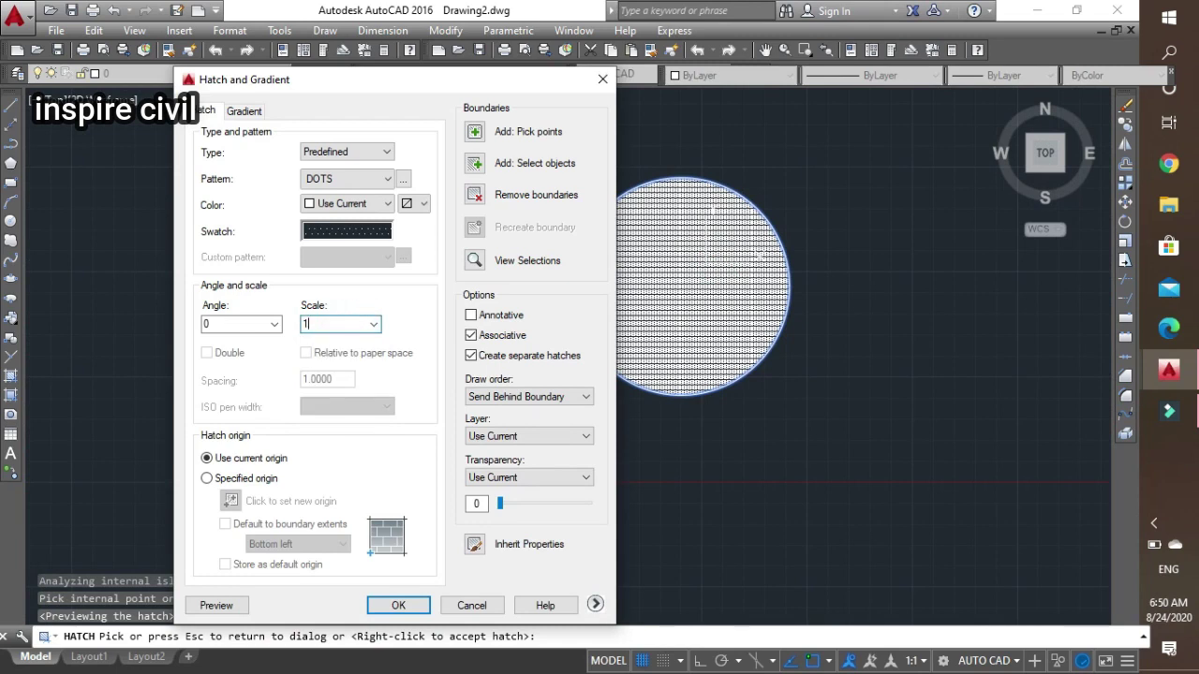
left_click(207, 605)
scroll(746, 238, "up", 2)
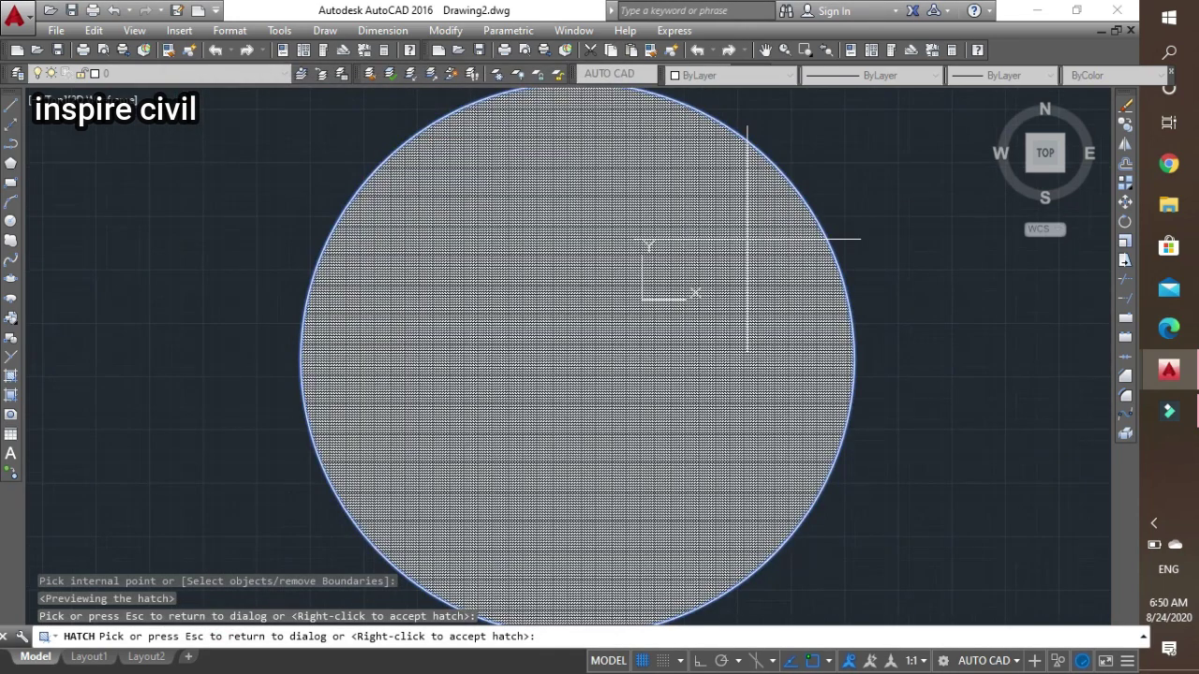
left_click(690, 270)
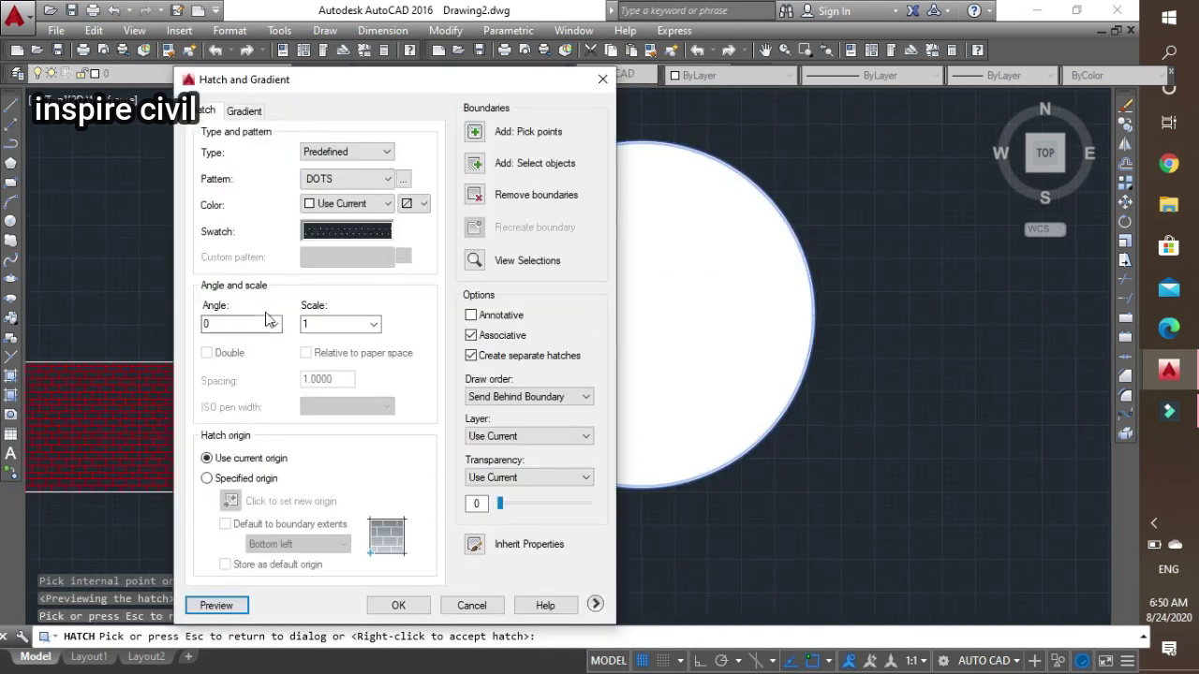
Set the DOTS scale to 10, preview, and apply the hatch to the circle
double_click(357, 324)
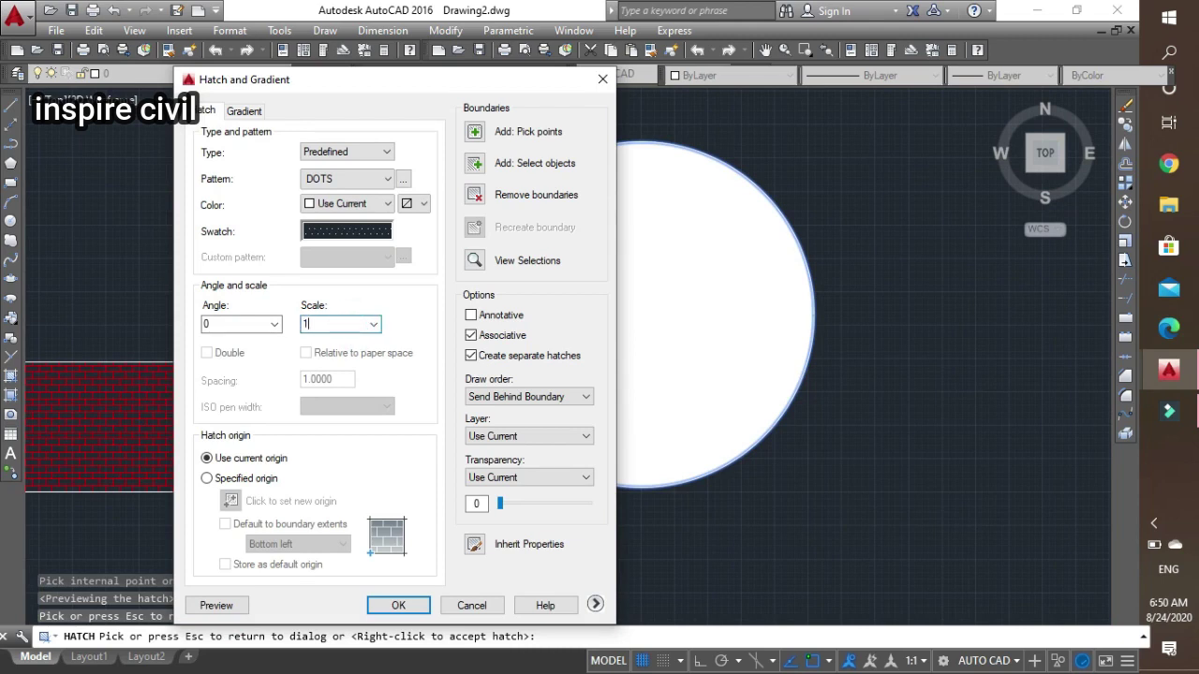
left_click(216, 605)
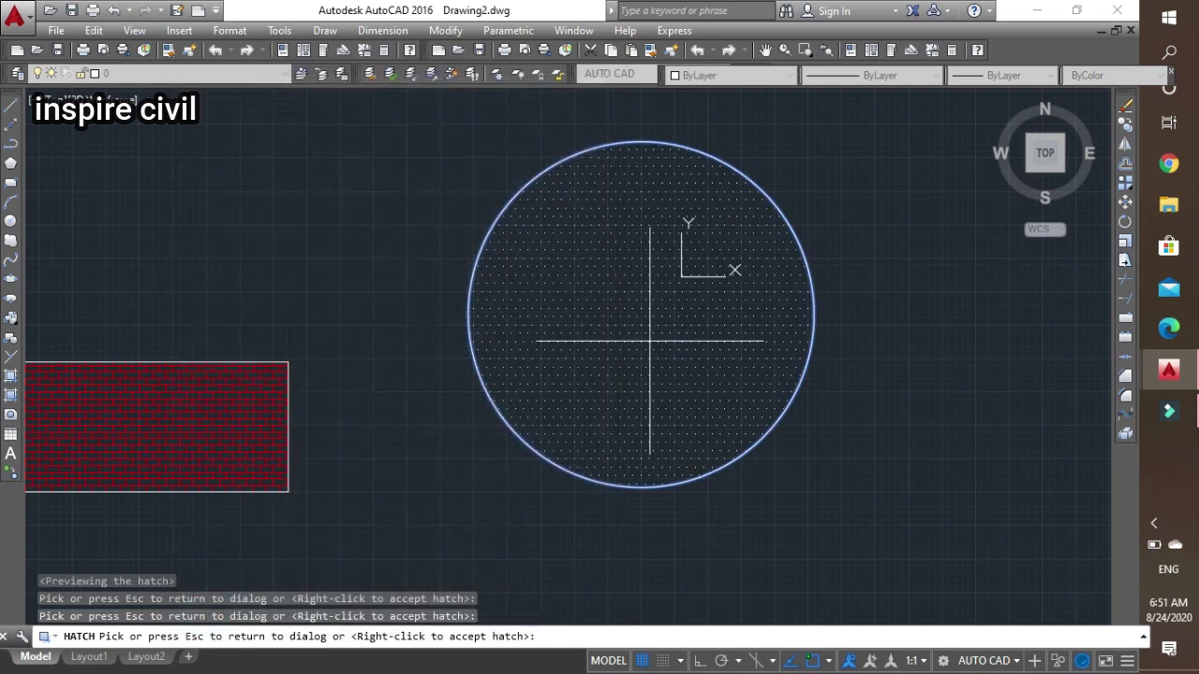
middle_click_drag(650, 341, 631, 388)
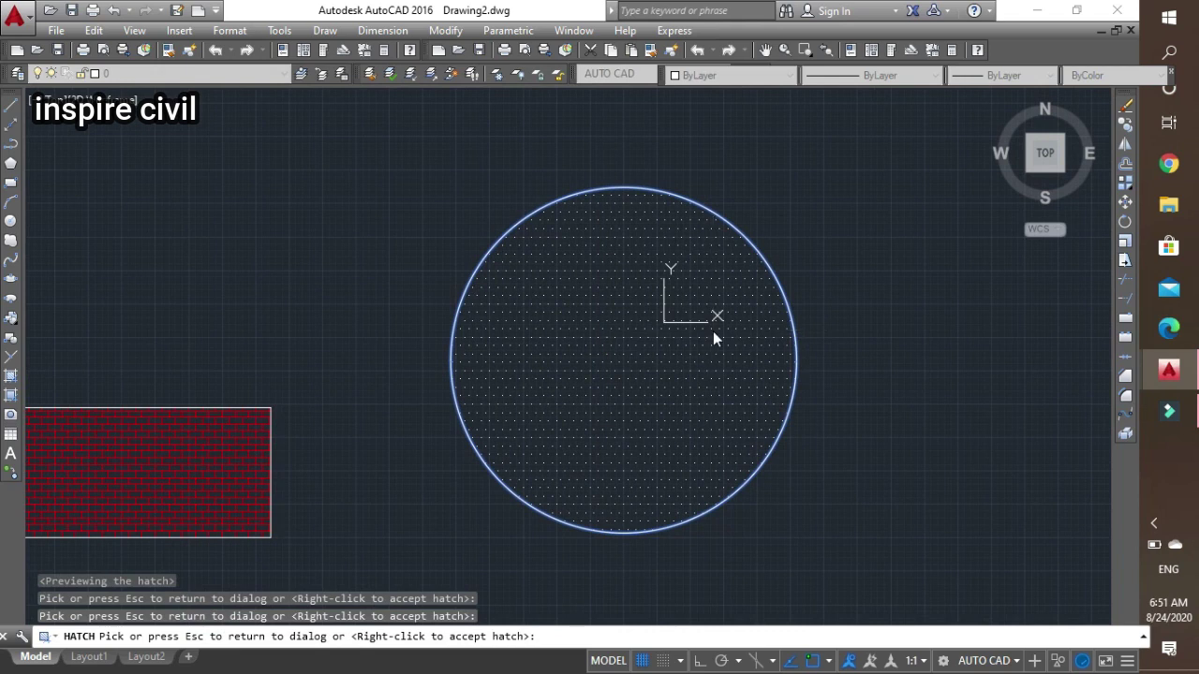
left_click(713, 329)
left_click(400, 605)
middle_click_drag(702, 157, 711, 208)
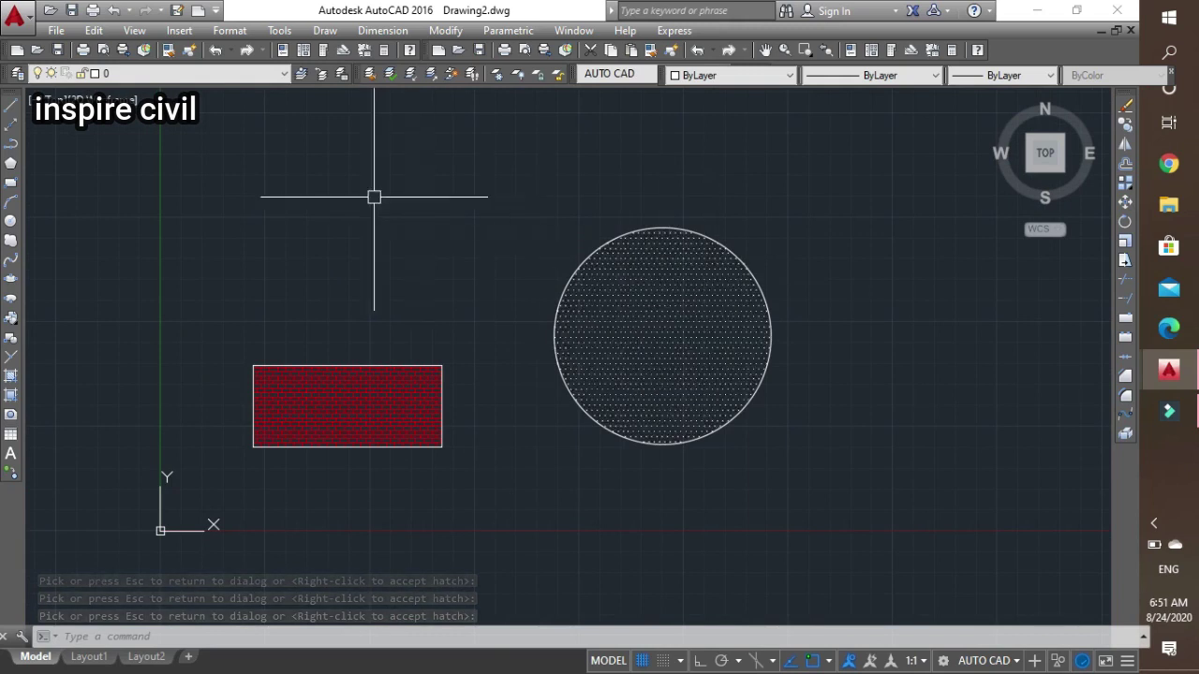
middle_click_drag(374, 197, 374, 221)
Draw a closed, tilted four-sided line outline above the brick rectangle, left of the dotted circle
type("l")
key("Return")
left_click(261, 119)
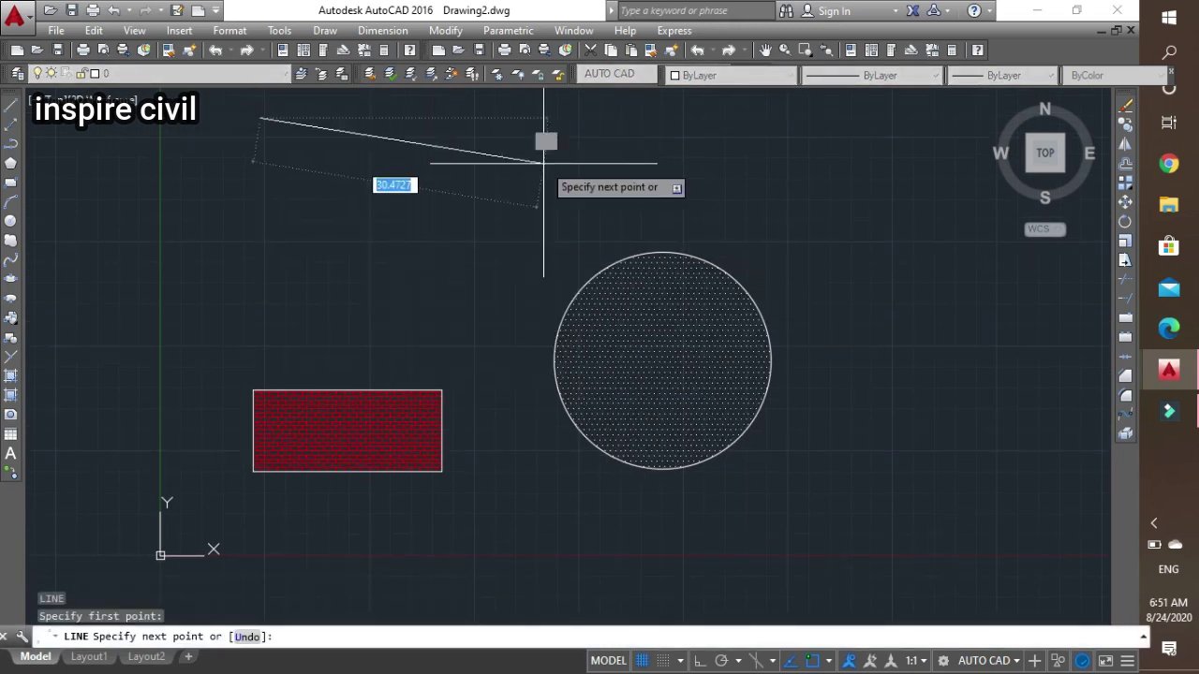
left_click(566, 142)
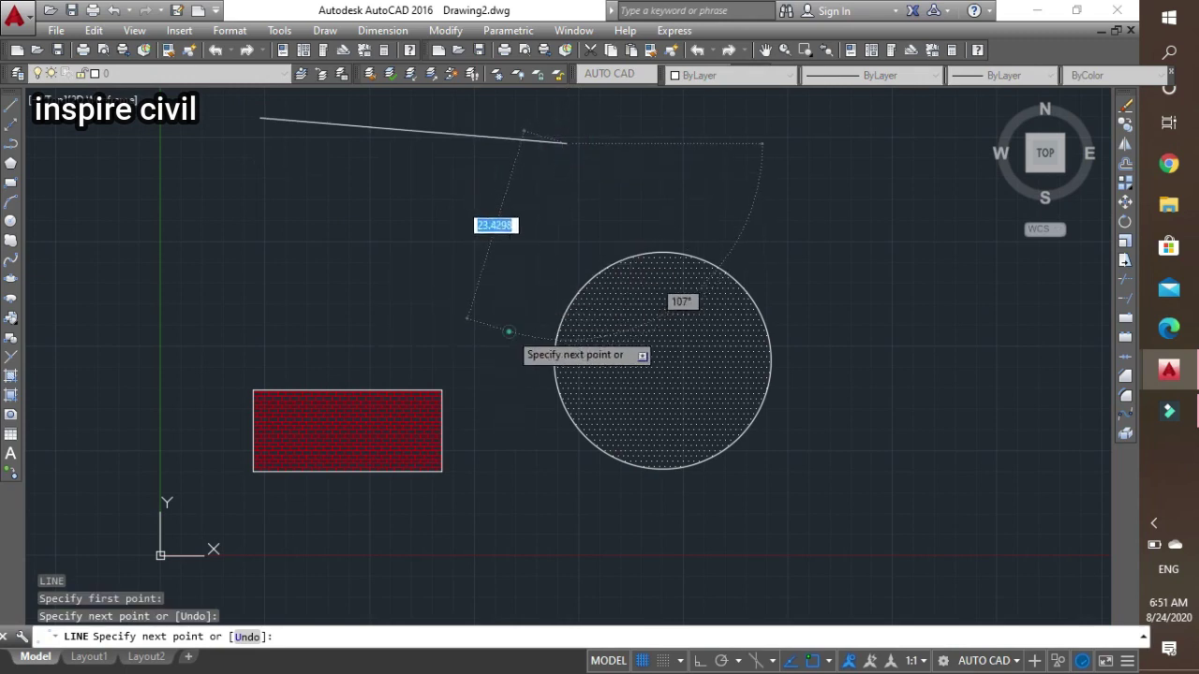
left_click(510, 330)
left_click(234, 274)
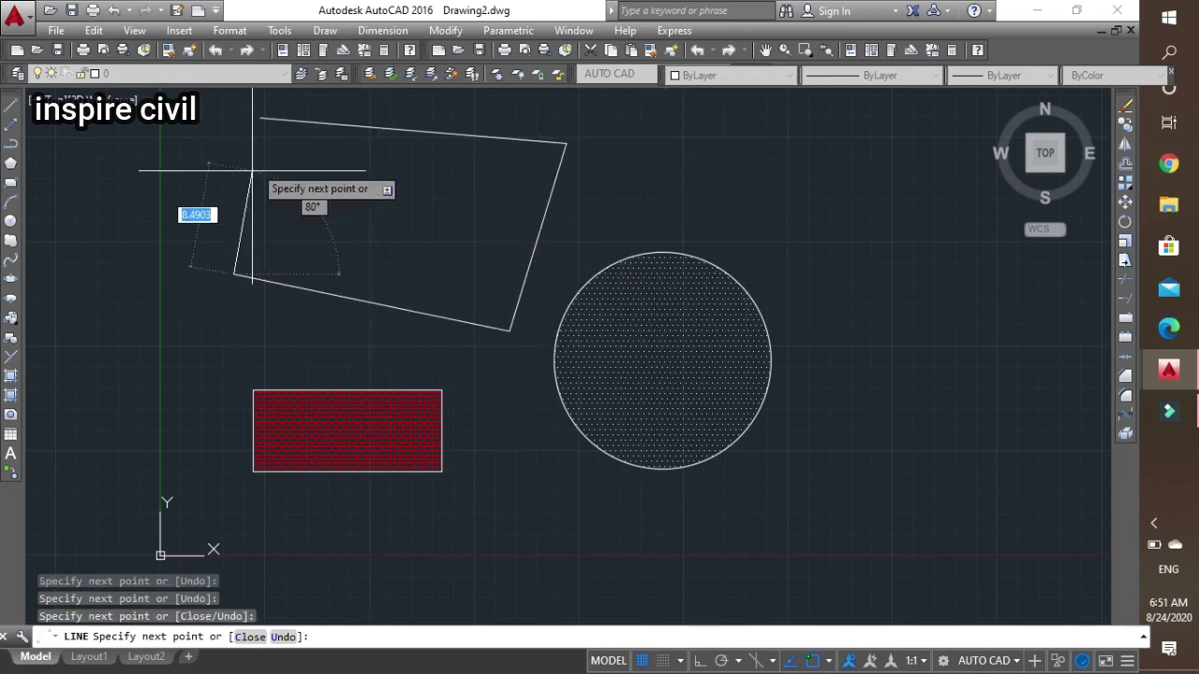
left_click(256, 136)
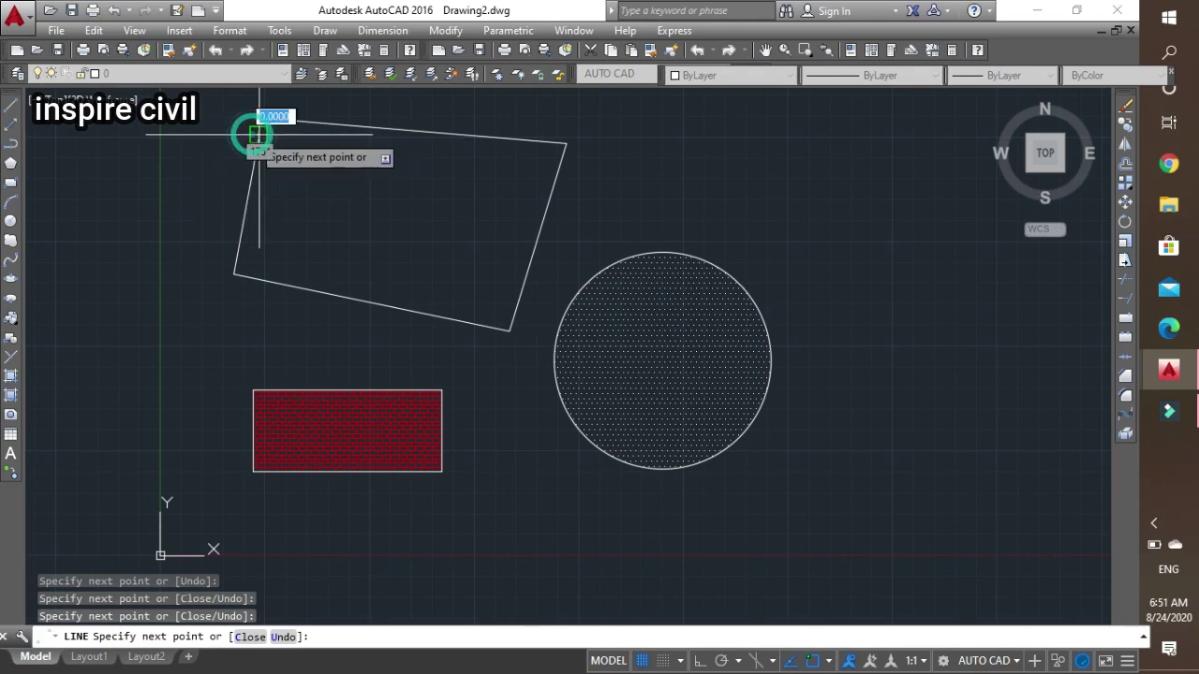
key("Escape")
middle_click_drag(446, 199, 454, 222)
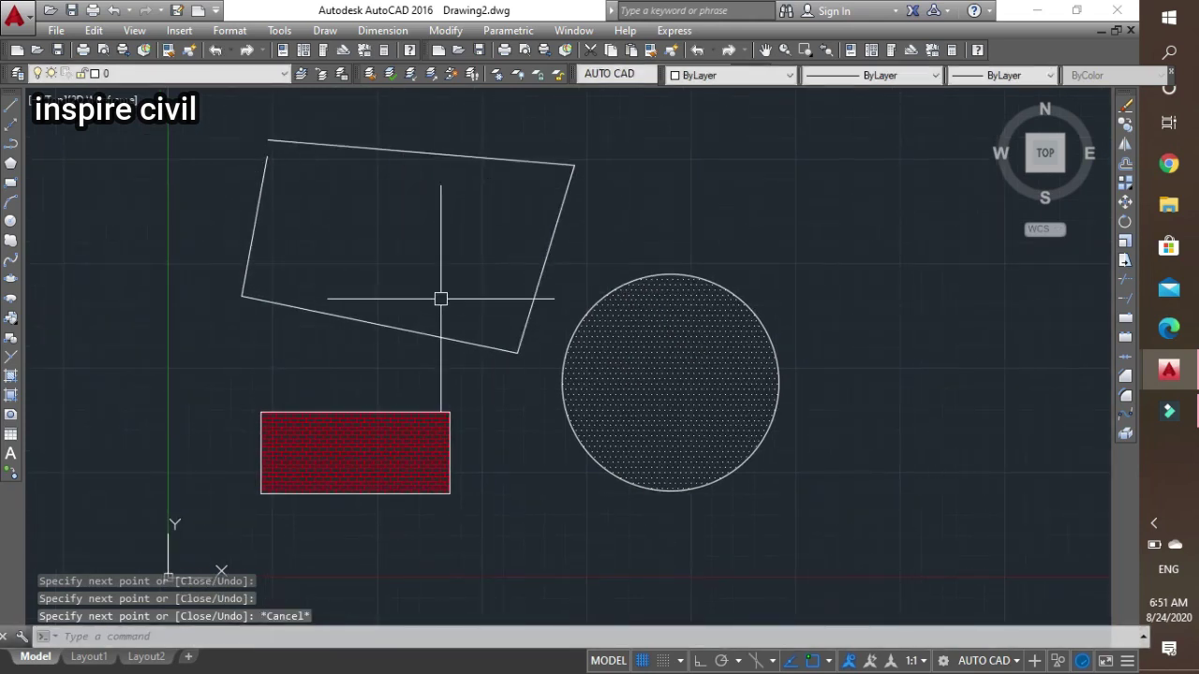
Start a hatch, window-select the four outline lines as boundary, and preview DOTS inside
type("h")
key("Return")
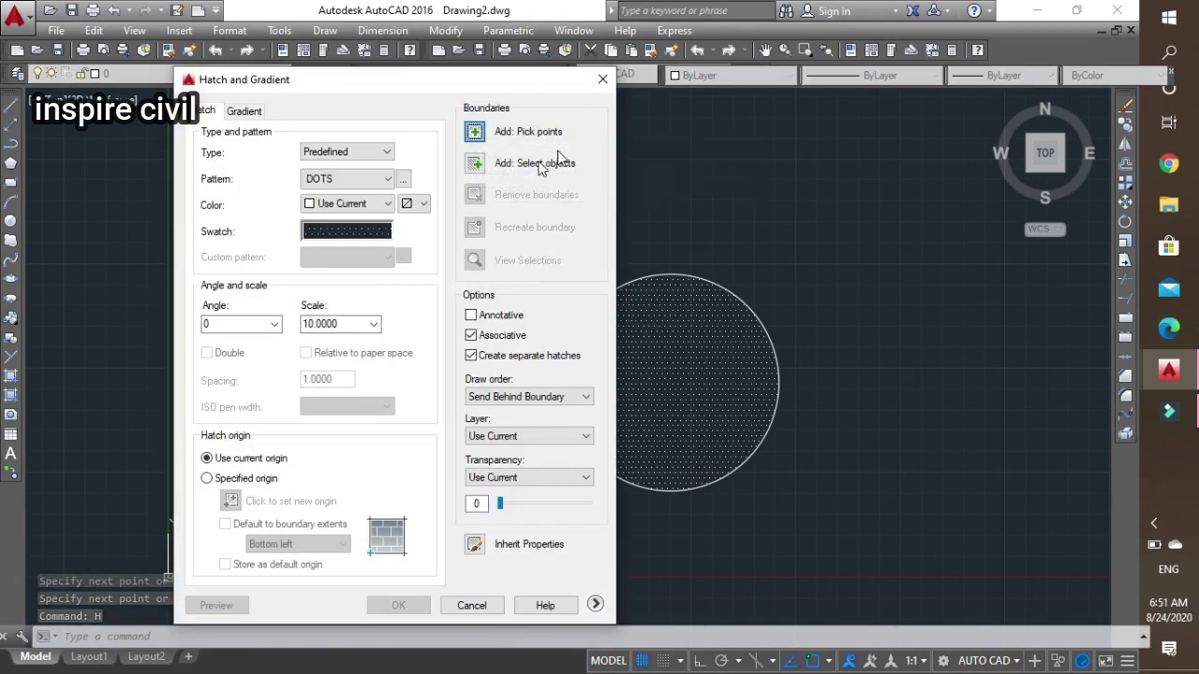
left_click(478, 167)
left_click(210, 101)
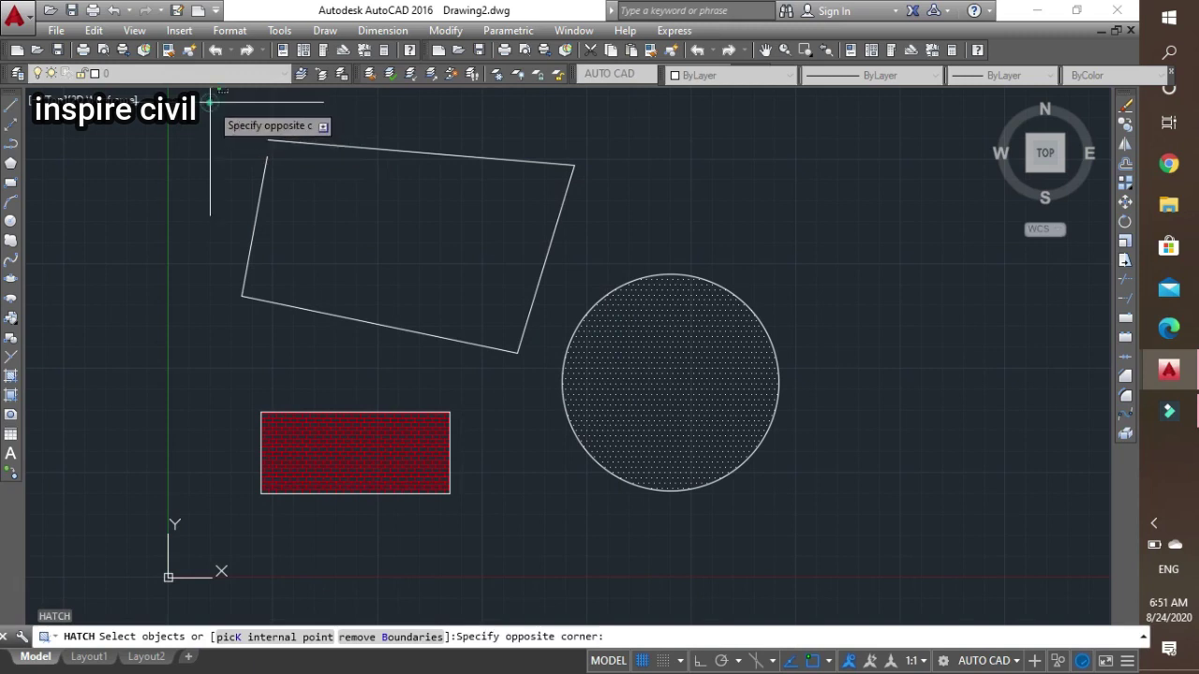
left_click(577, 359)
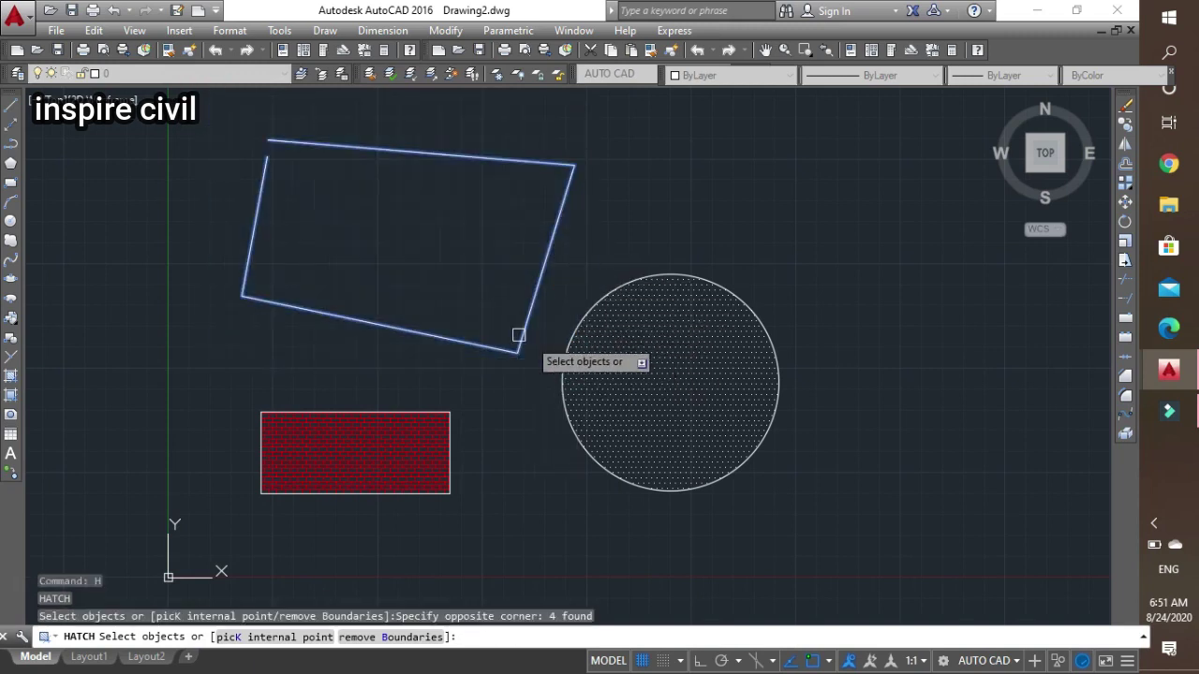
right_click(402, 185)
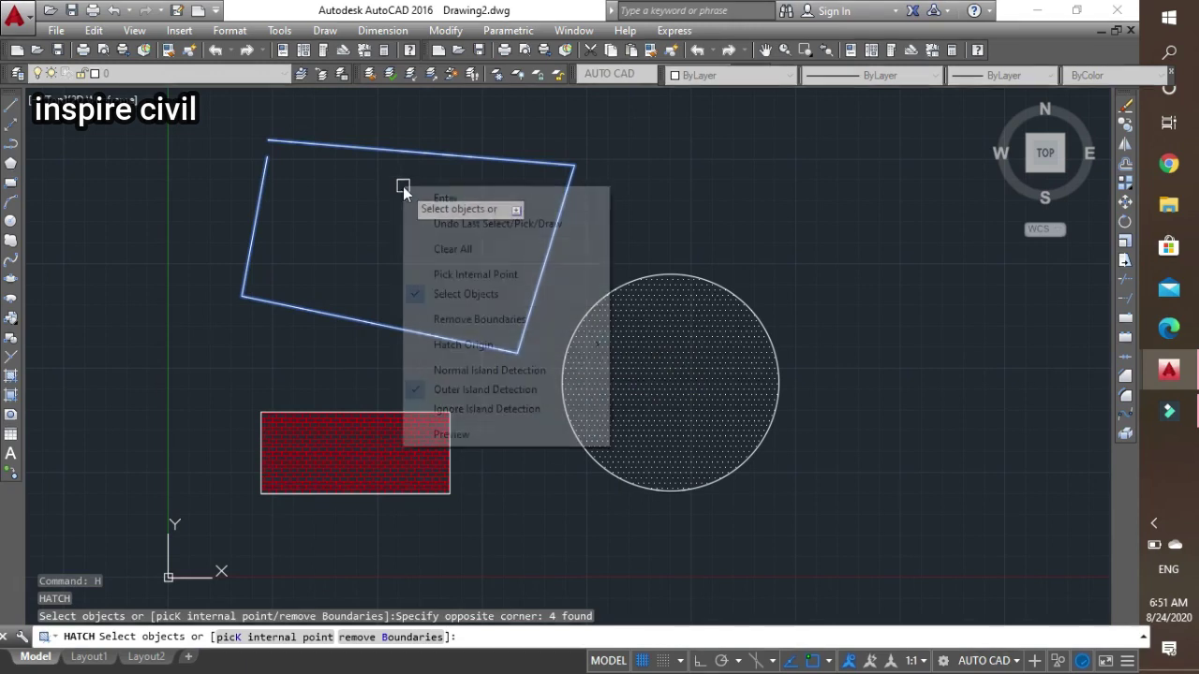
left_click(470, 433)
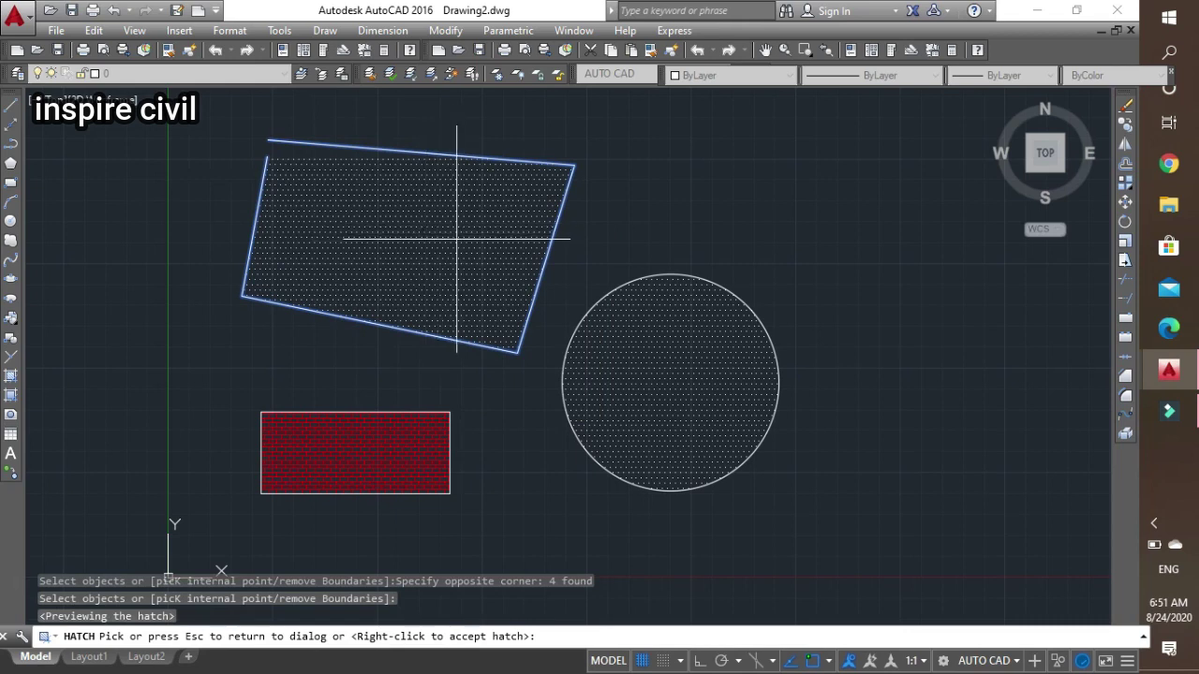
Apply the DOTS hatch to the tilted outline, then delete it
key("Escape")
left_click(396, 605)
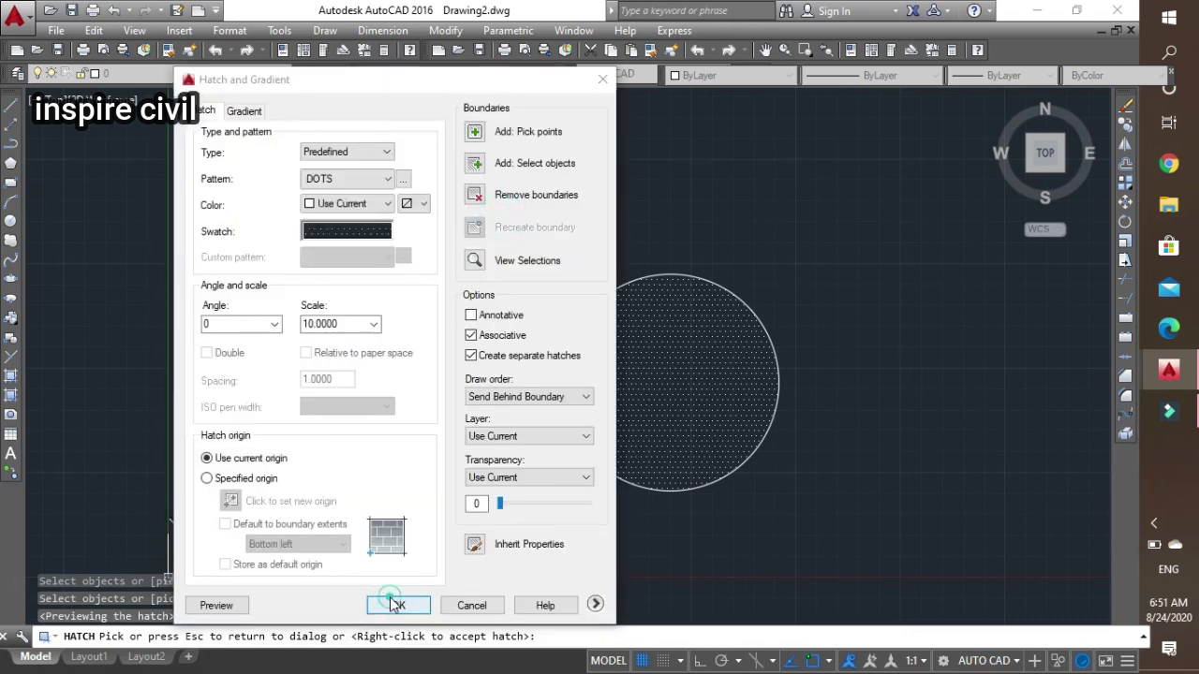
left_click(428, 222)
key("Delete")
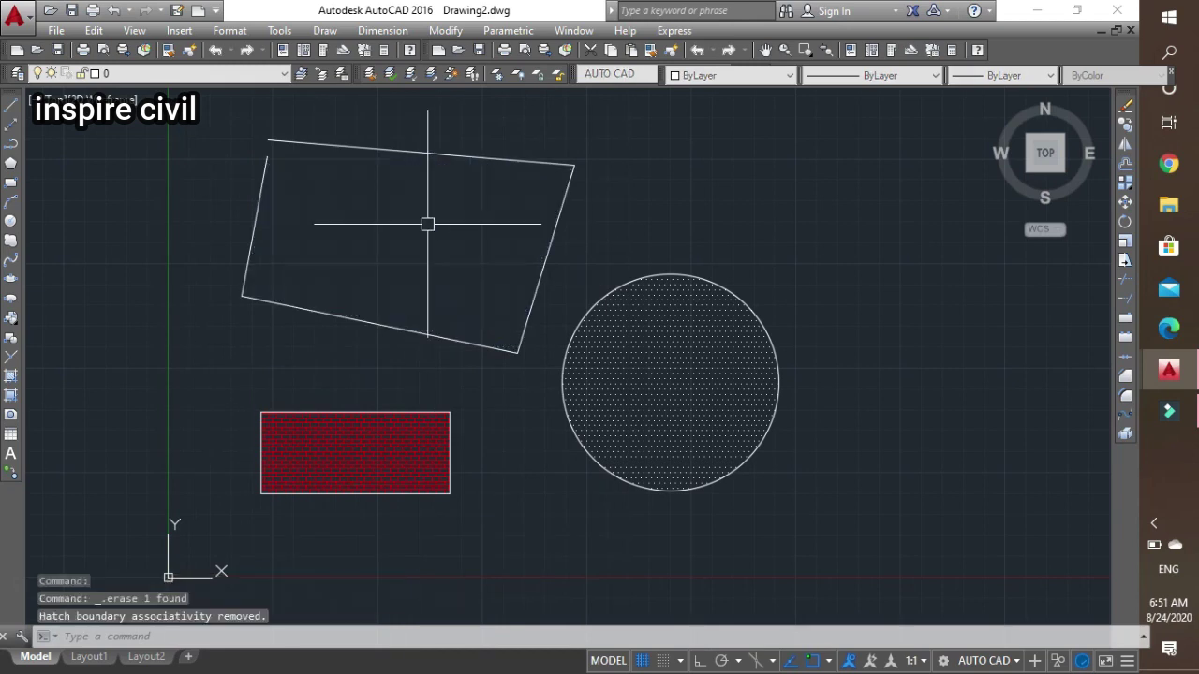
type("H")
key("Return")
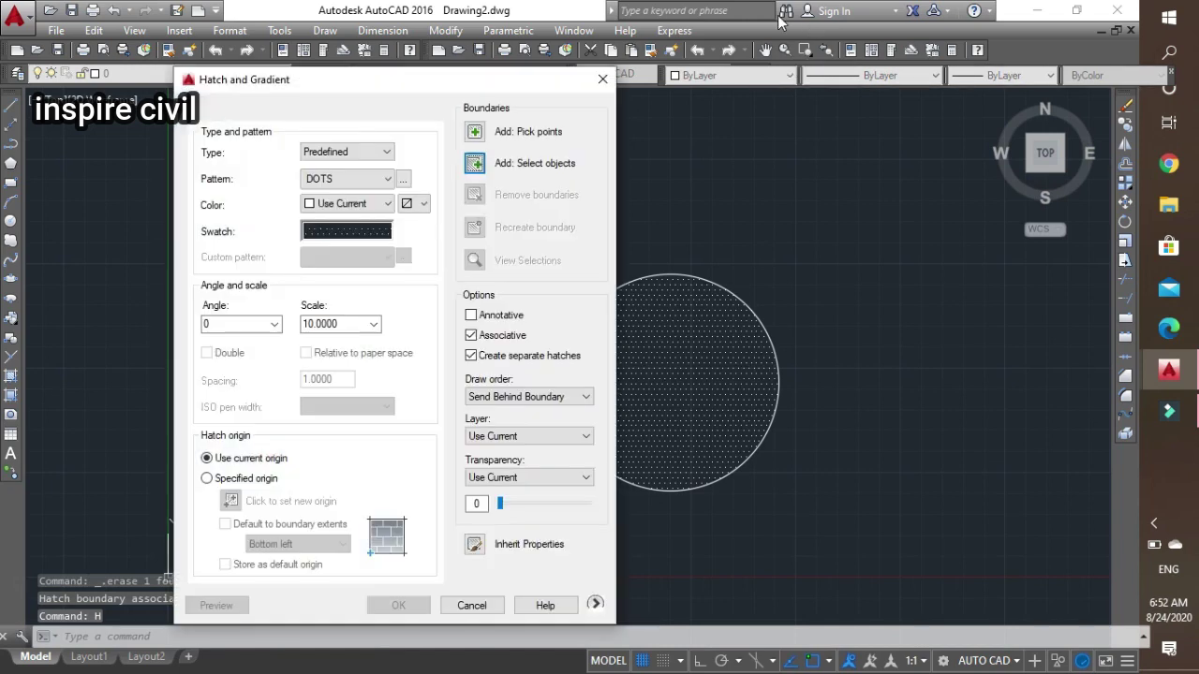
left_click(475, 134)
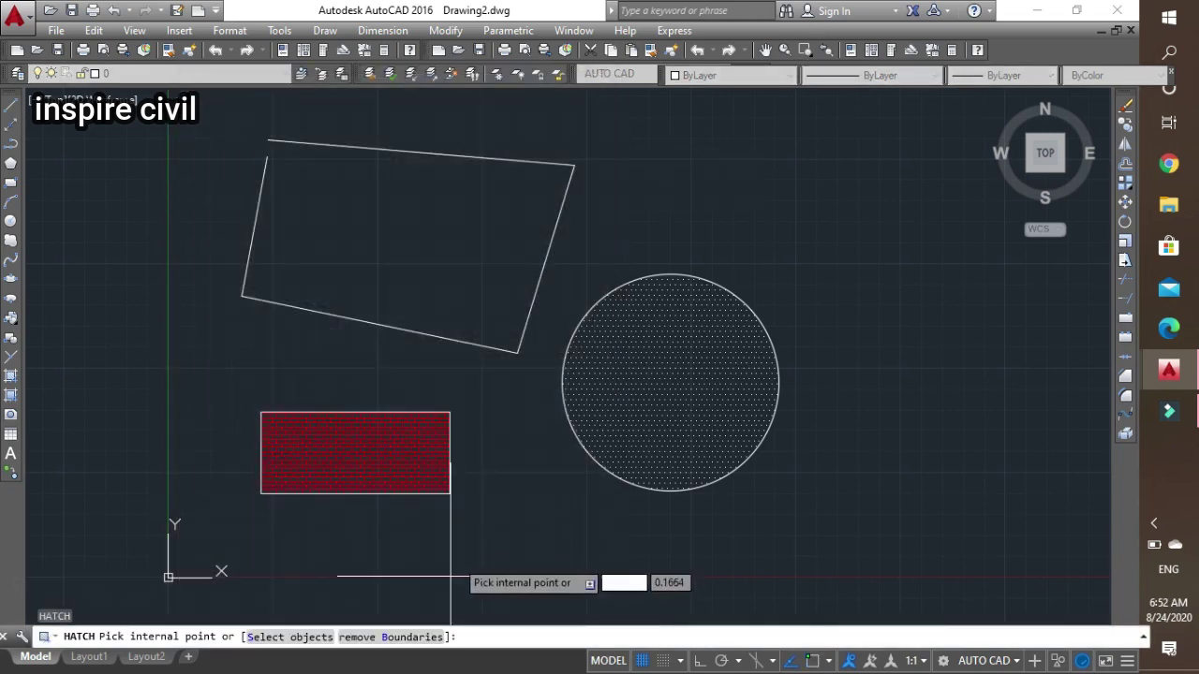
left_click(212, 118)
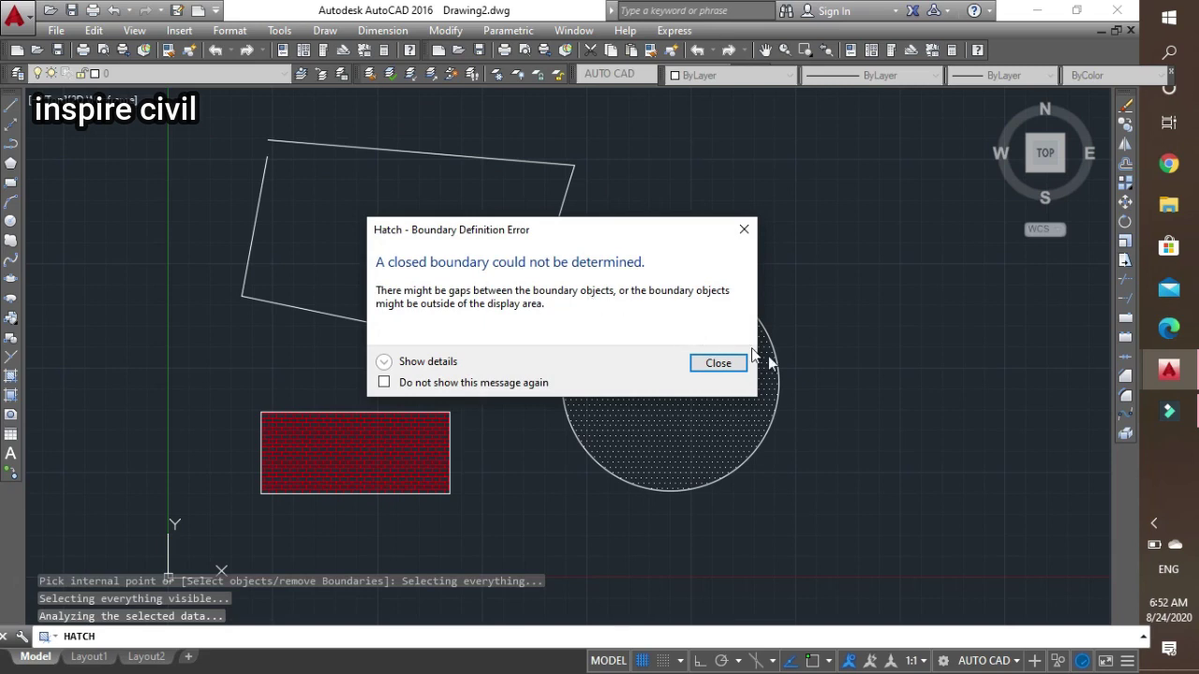
left_click(721, 365)
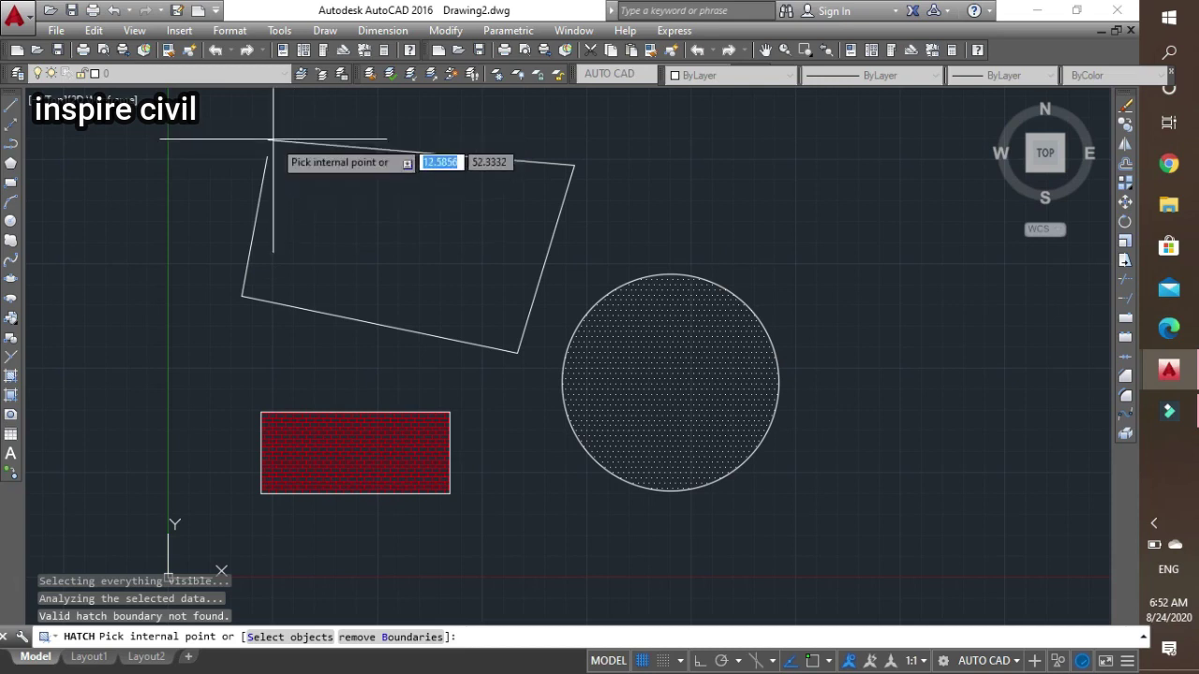
middle_click_drag(468, 174, 226, 172)
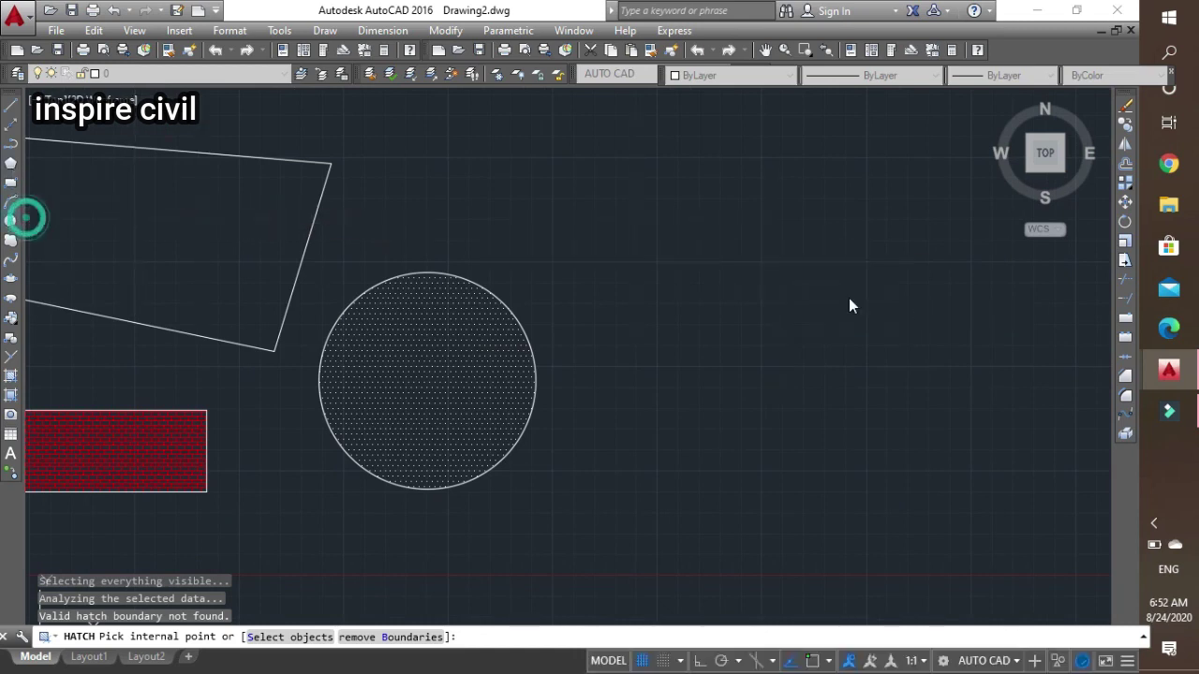
Draw three circles right of the dotted circle: one top, one right, one lower-middle
left_click(691, 195)
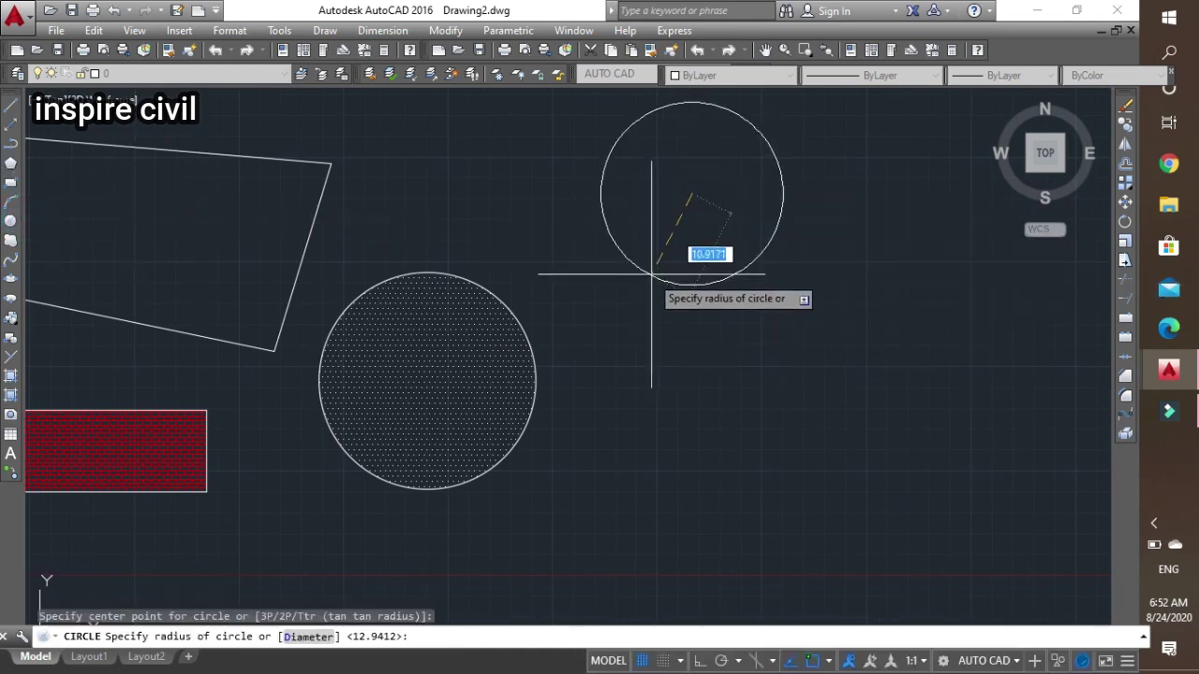
left_click(652, 275)
key("Return")
left_click(885, 346)
left_click(862, 405)
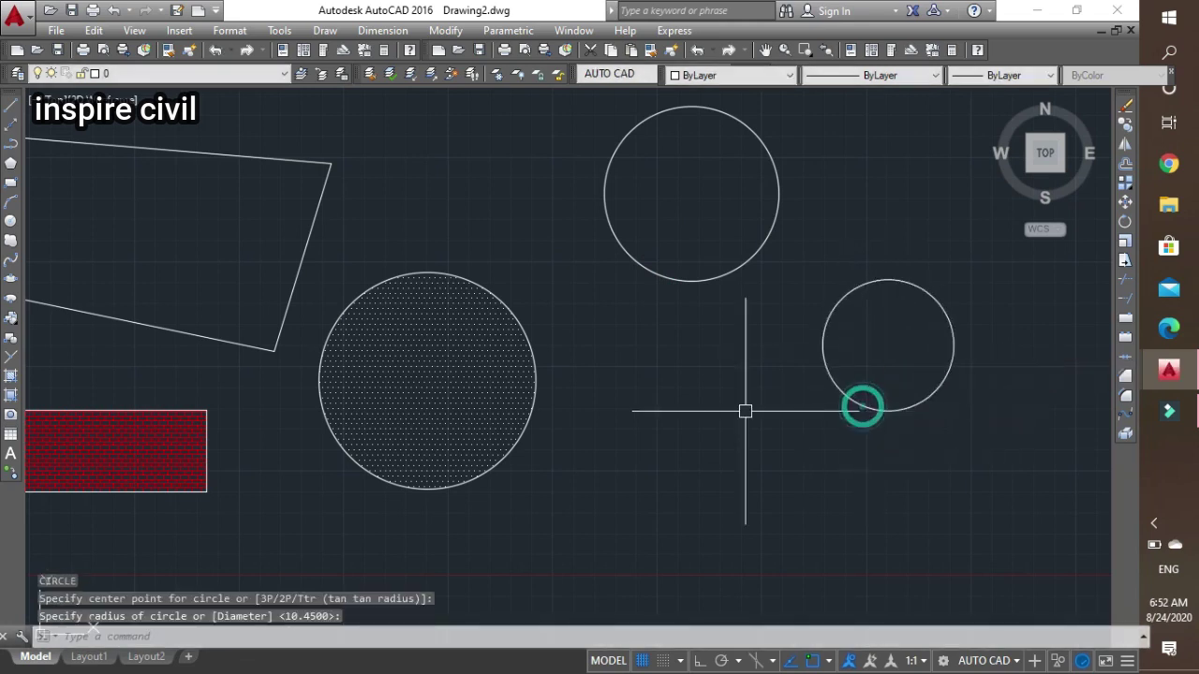
key("Return")
left_click(675, 413)
left_click(645, 471)
type("h")
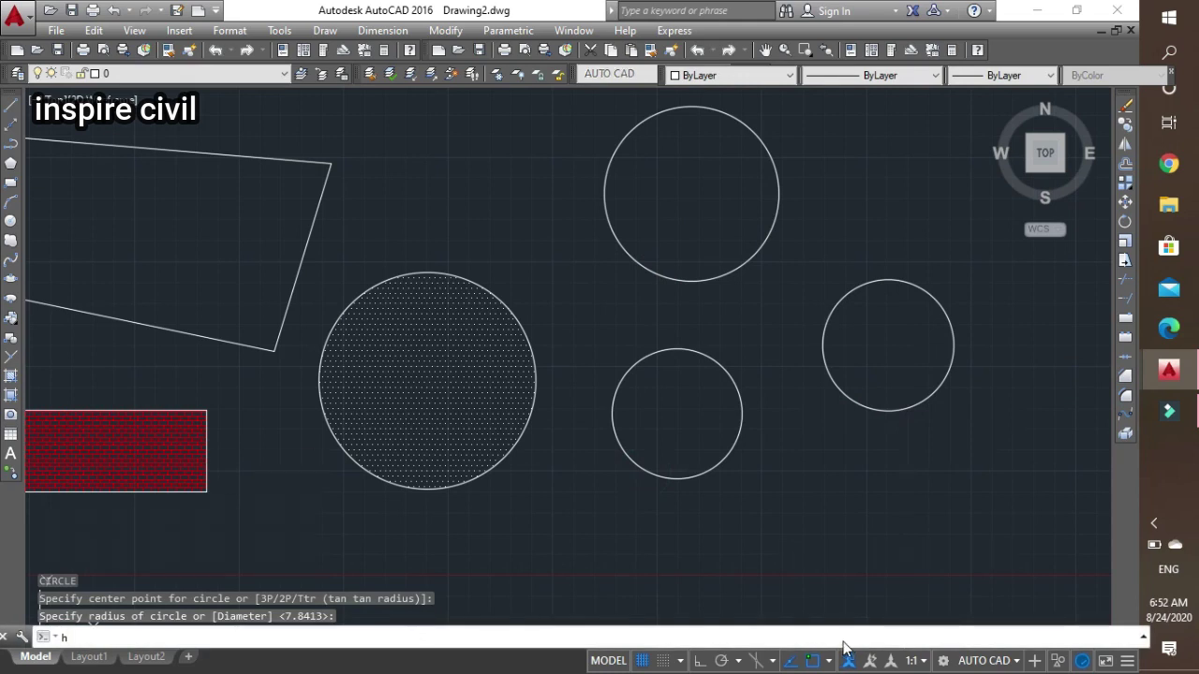
key("Return")
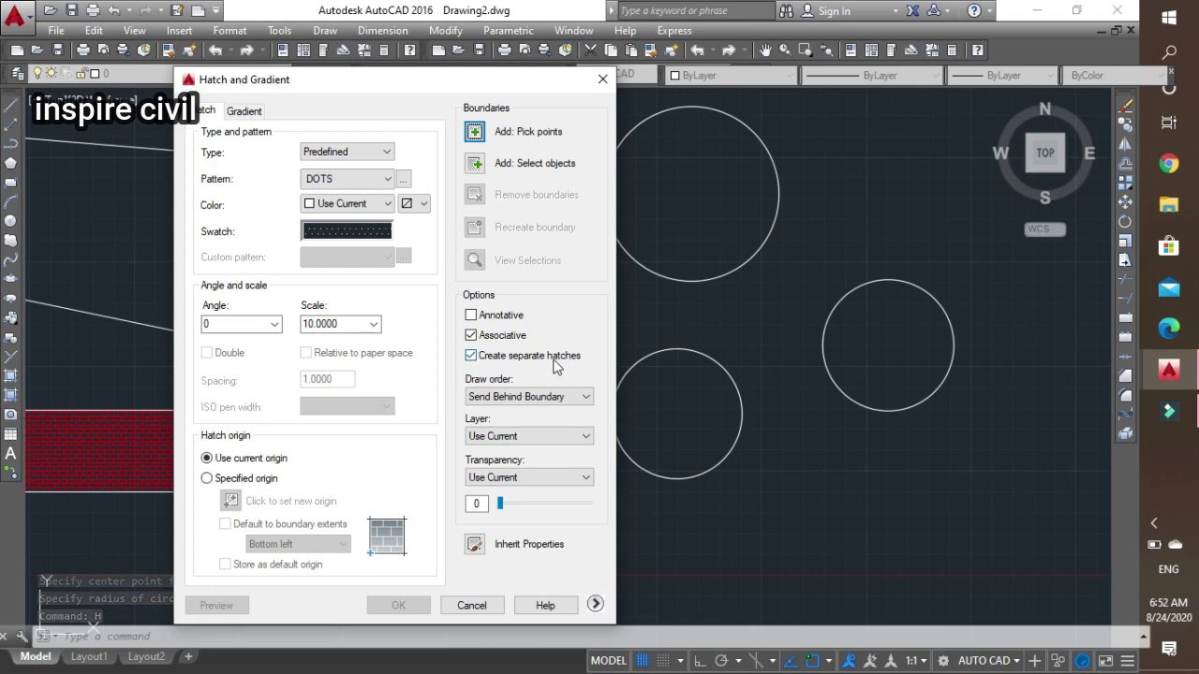
left_click(471, 356)
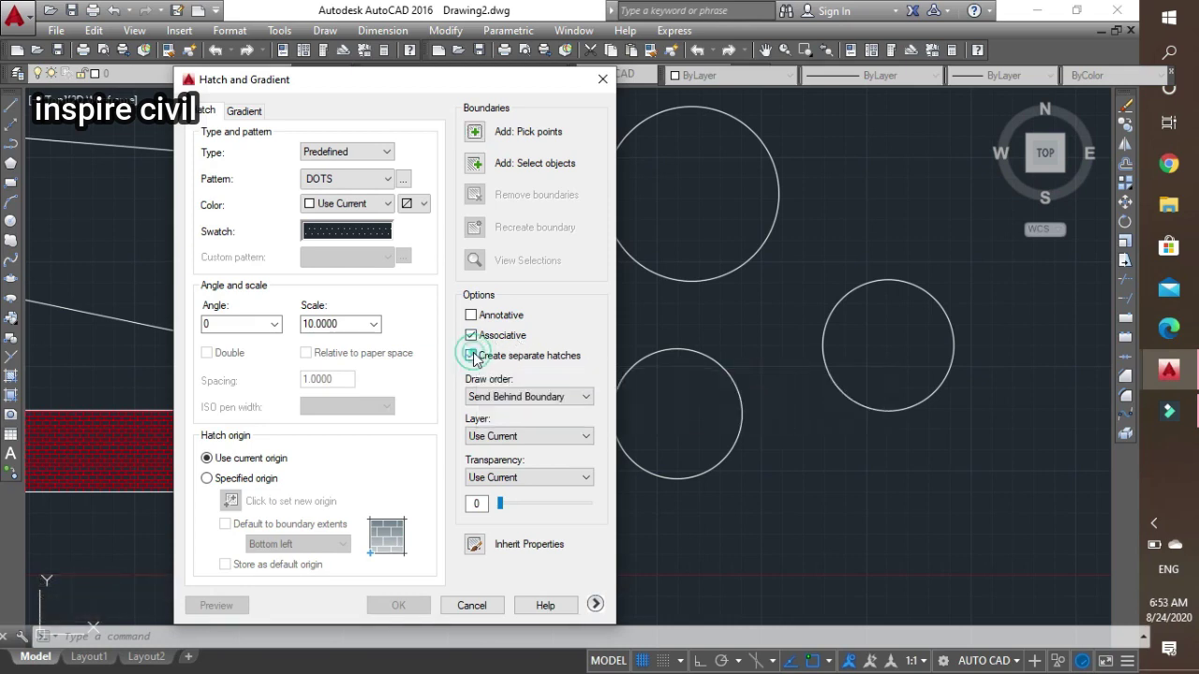
left_click(475, 132)
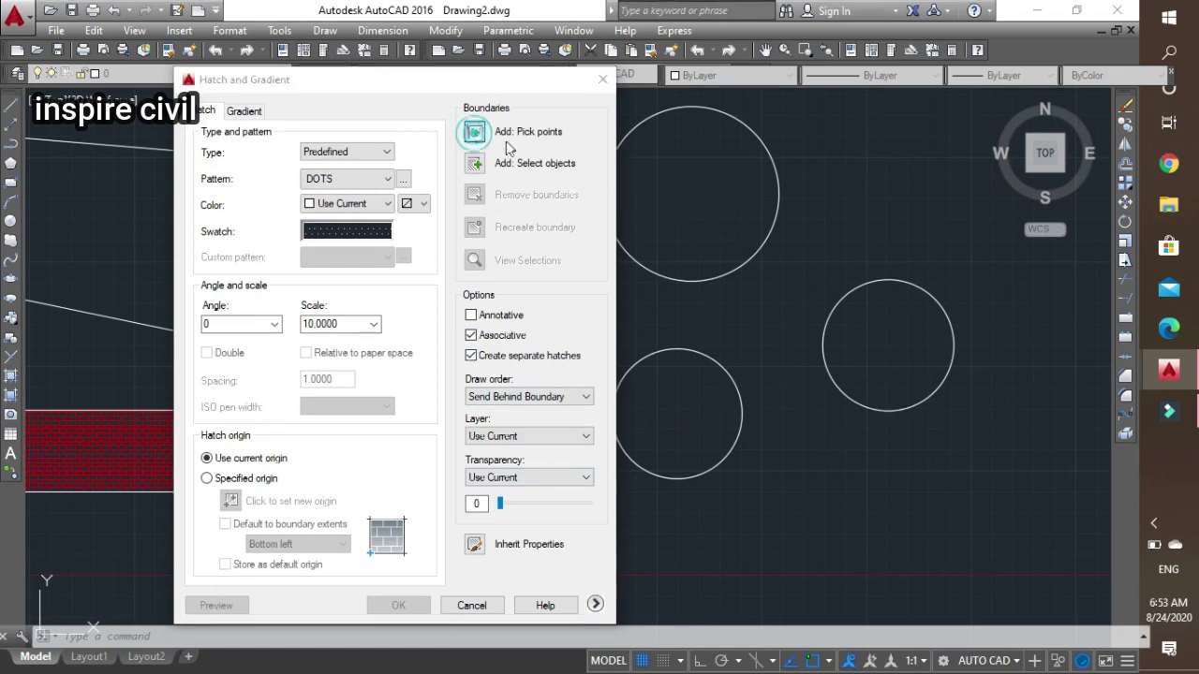
left_click(847, 340)
left_click(688, 405)
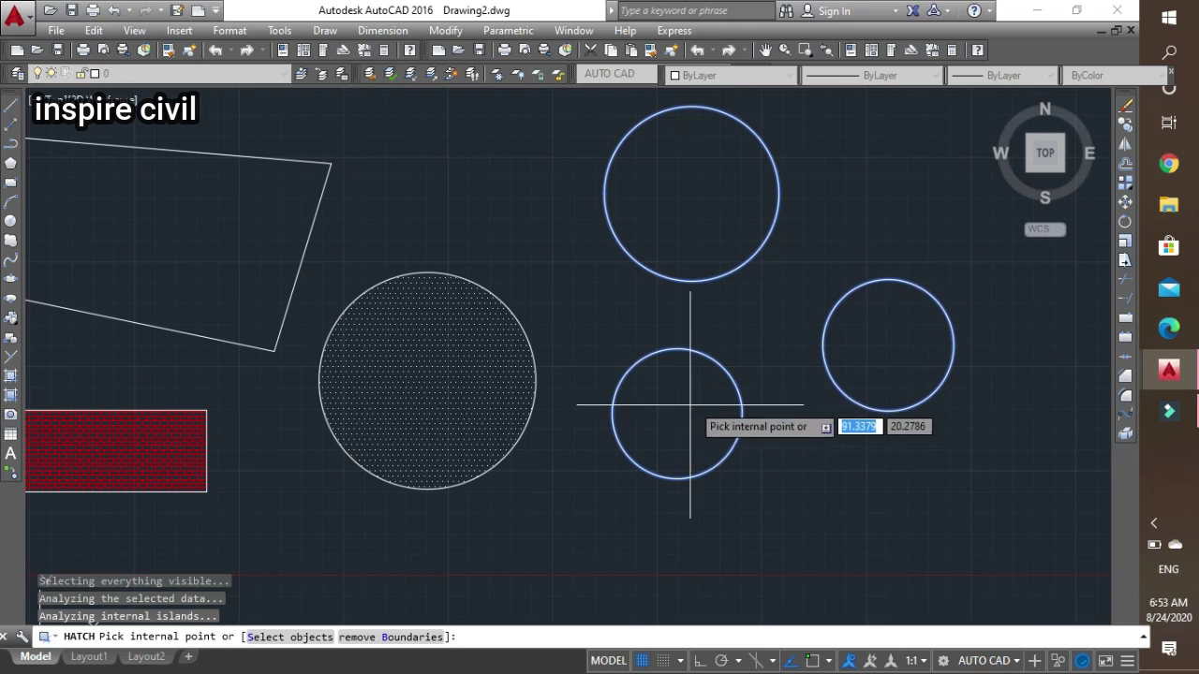
right_click(739, 336)
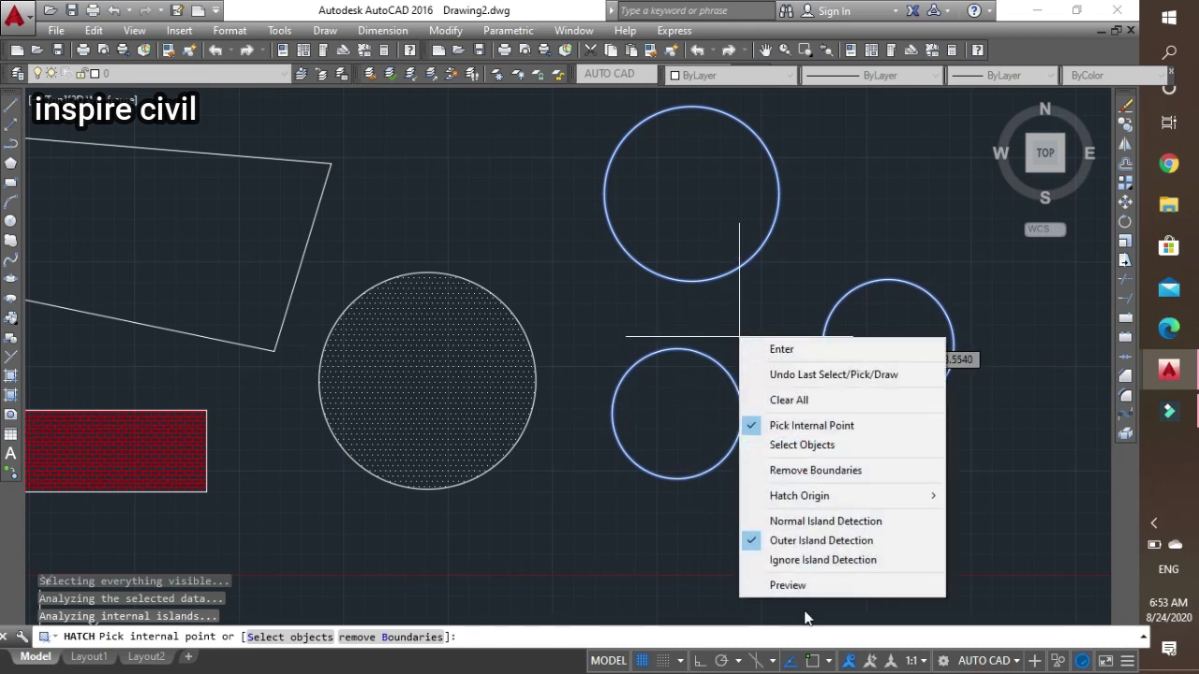
left_click(811, 584)
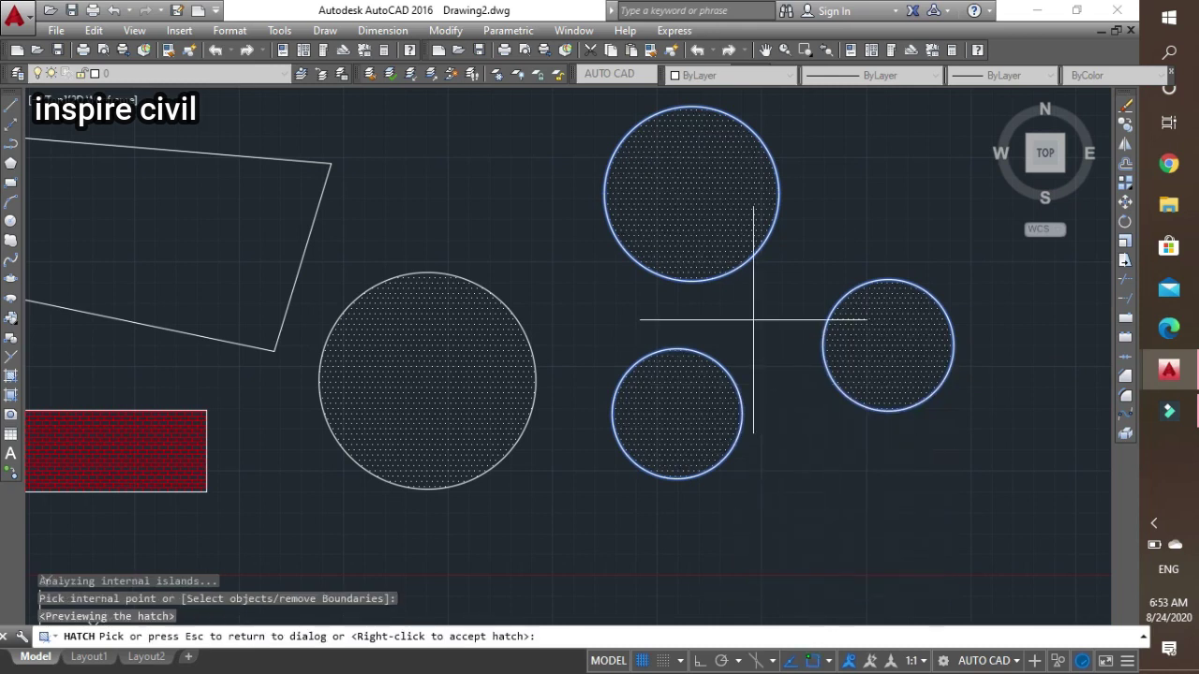
right_click(816, 276)
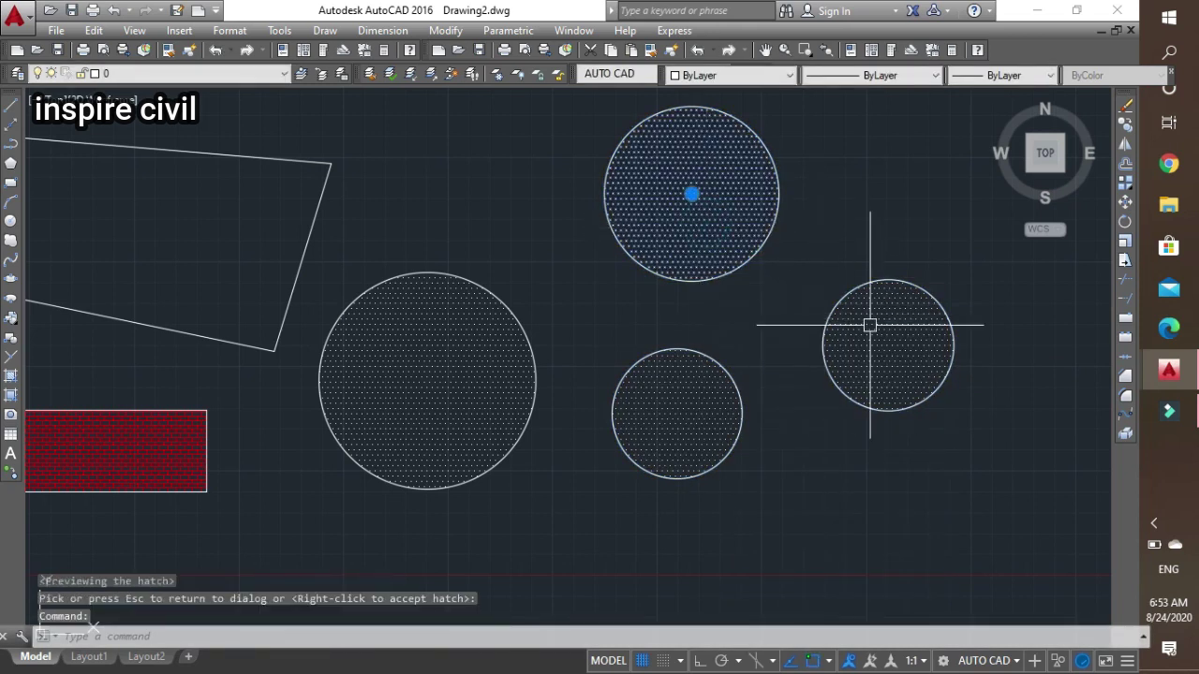
left_click(690, 410)
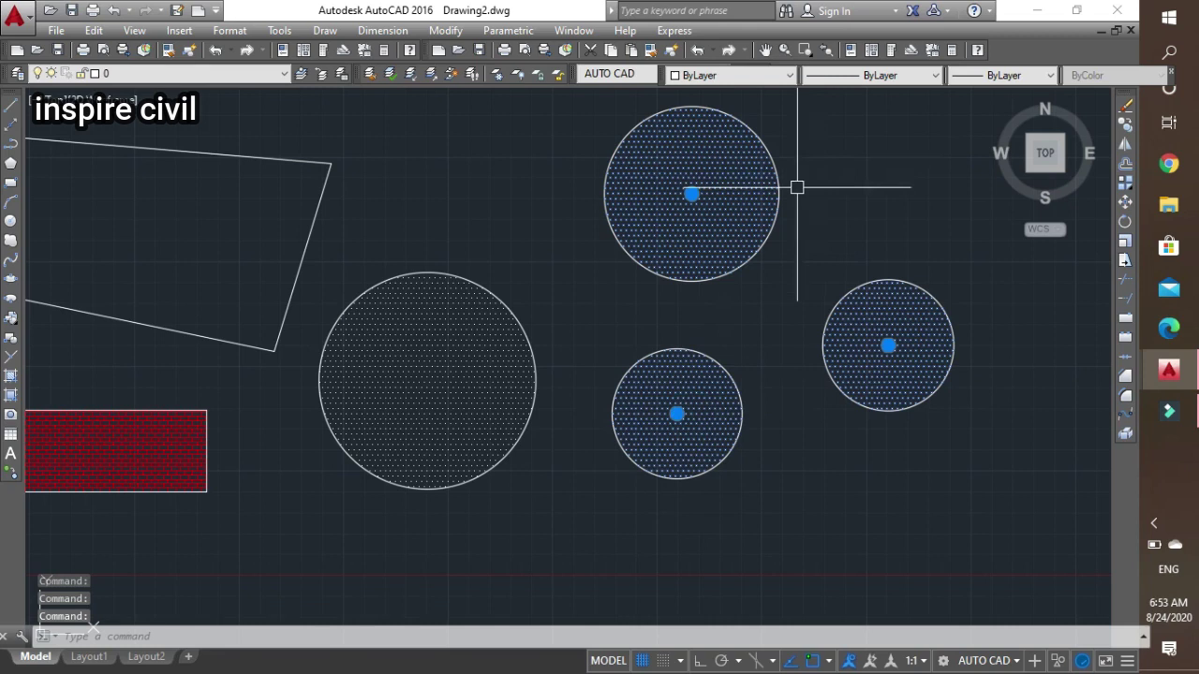
key("Delete")
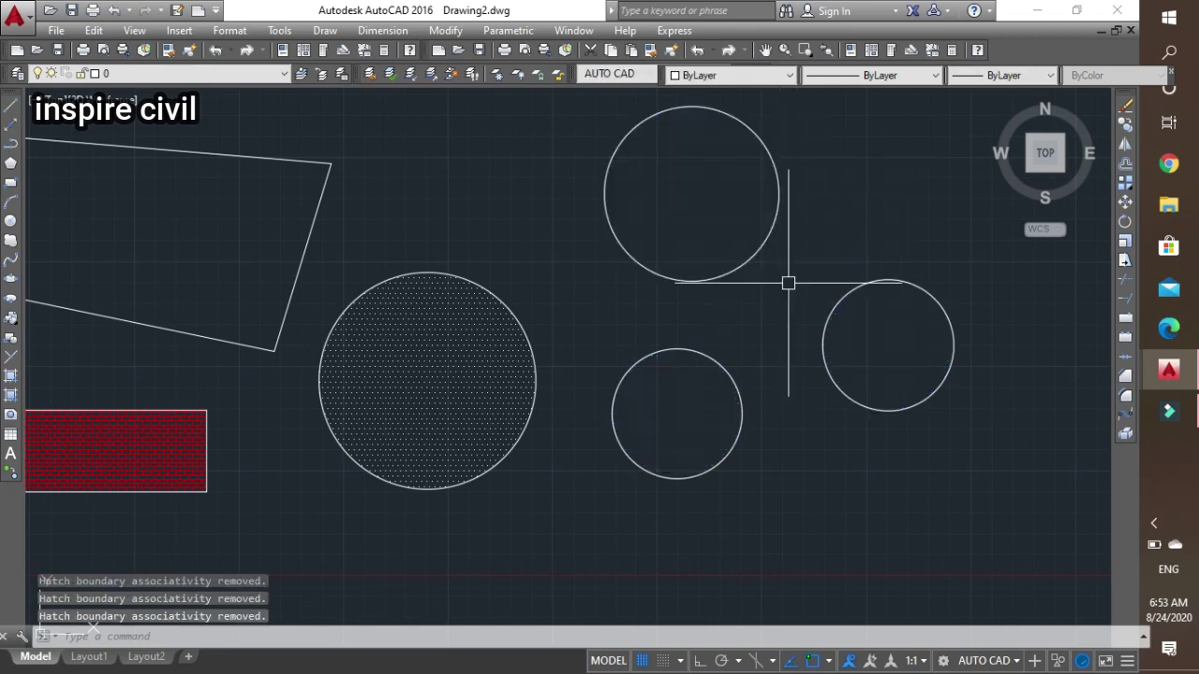
type("h")
Fill the top, right and bottom circles with one combined DOTS hatch, separate hatches off
key("Return")
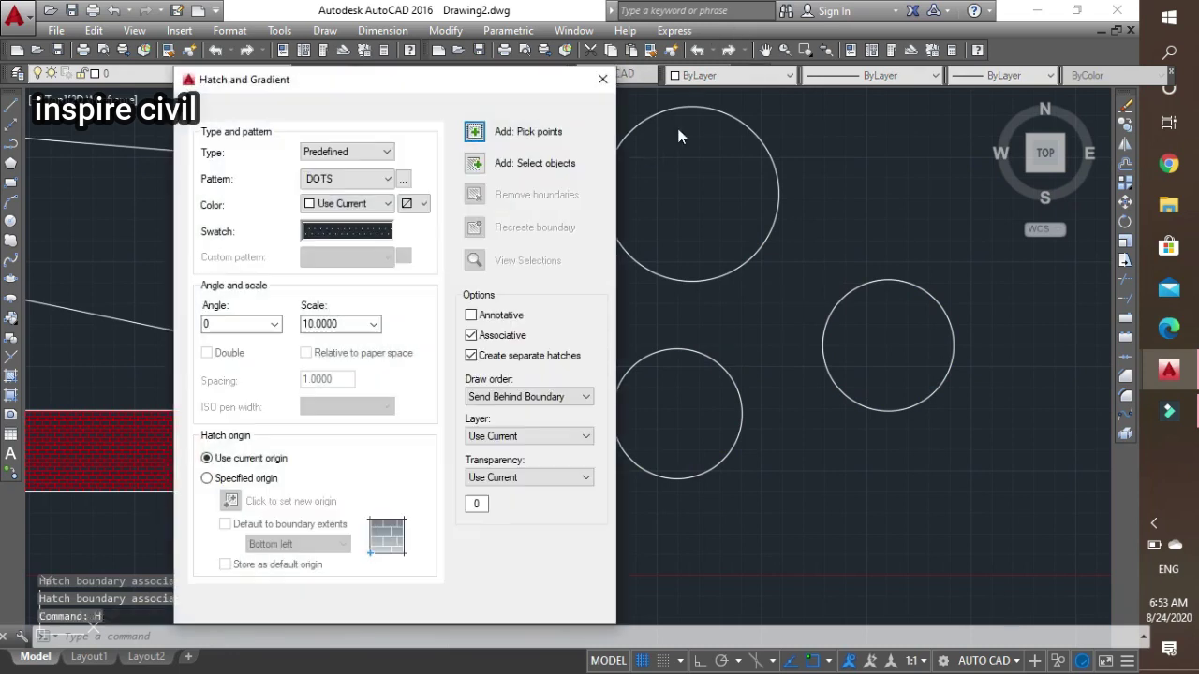
left_click(471, 356)
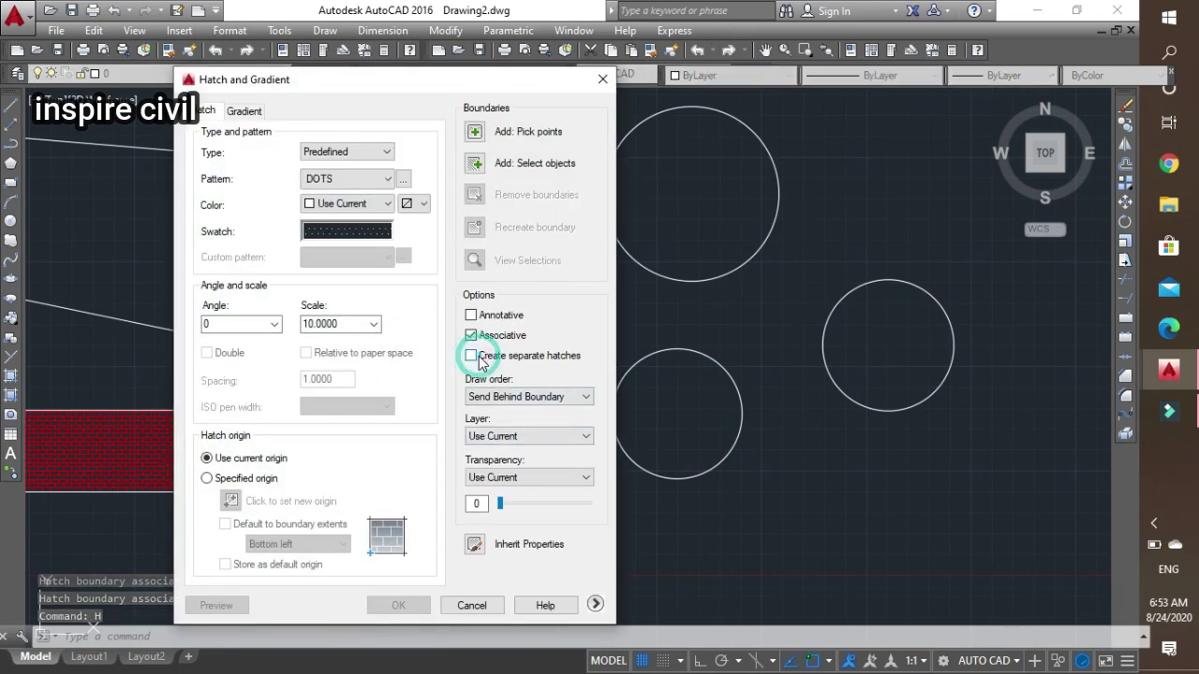
left_click(482, 132)
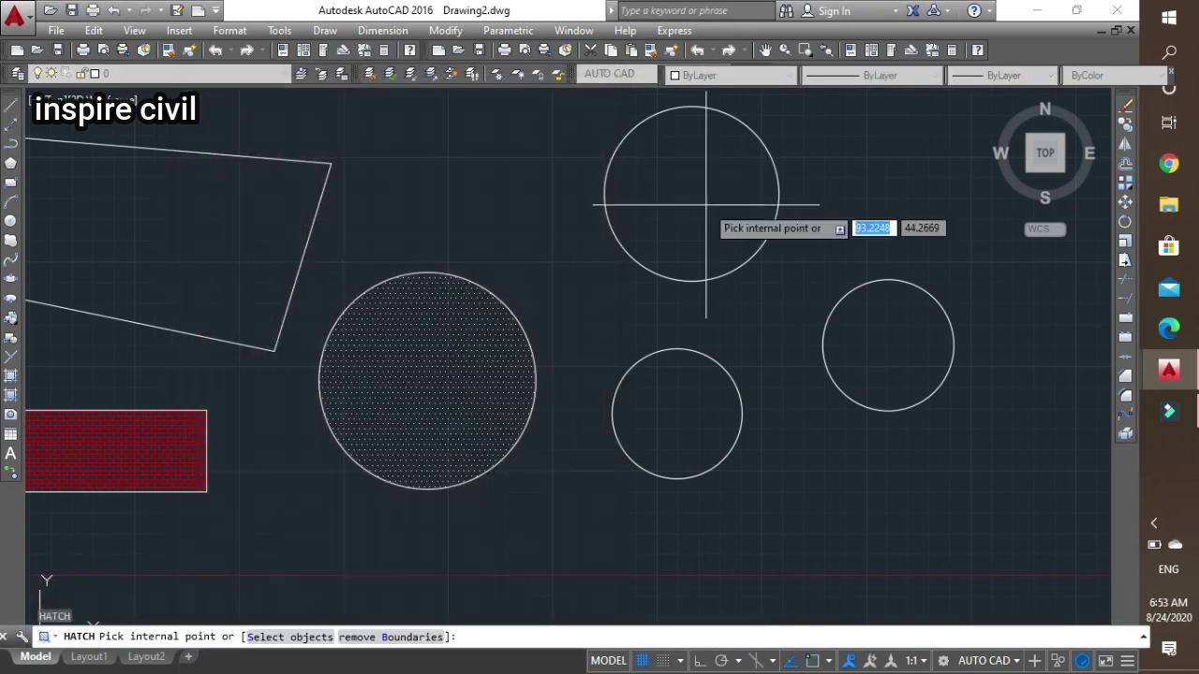
left_click(702, 203)
left_click(893, 368)
left_click(665, 436)
right_click(765, 342)
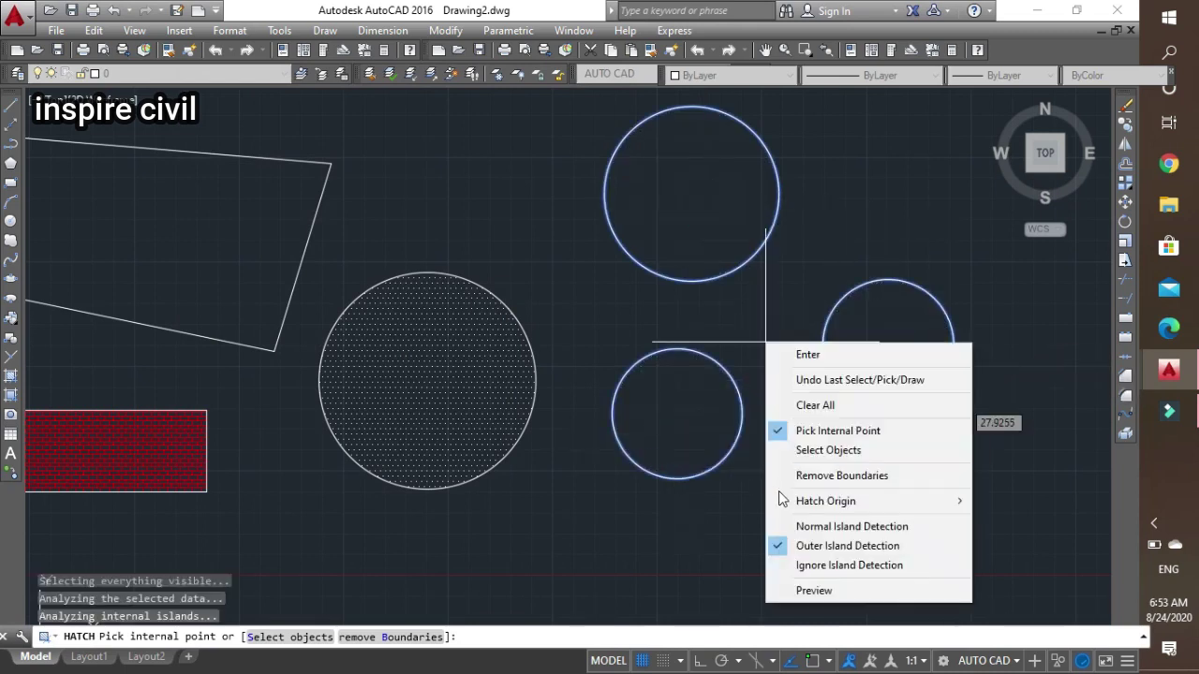
left_click(813, 591)
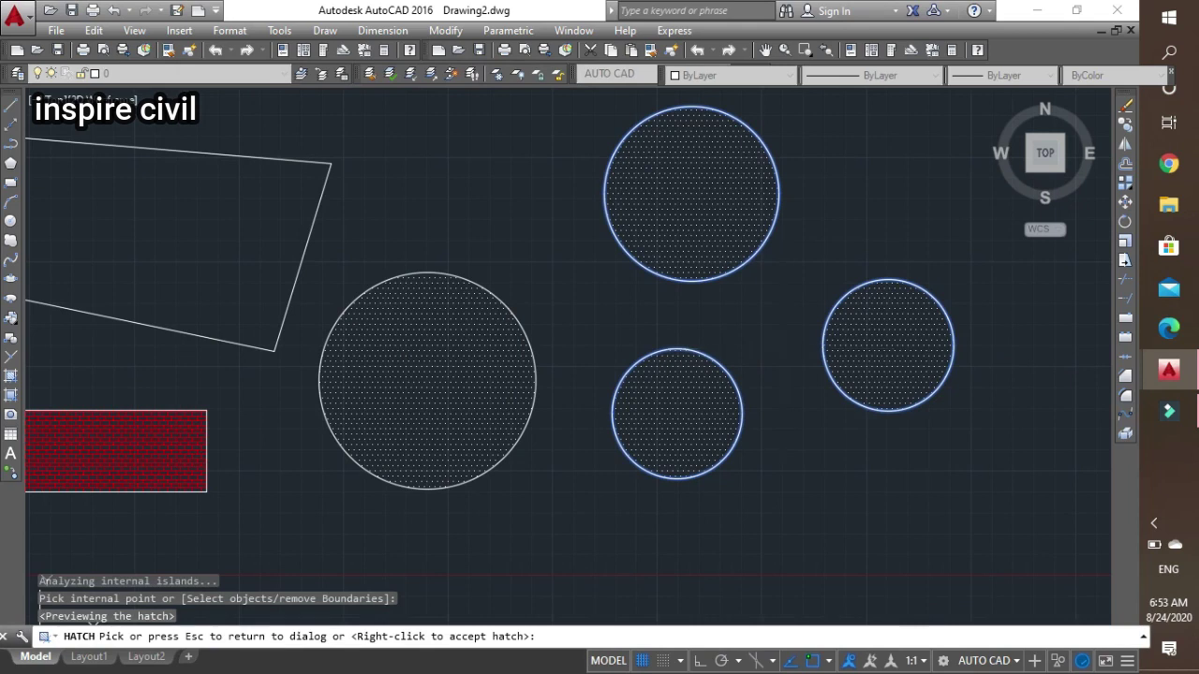
right_click(779, 292)
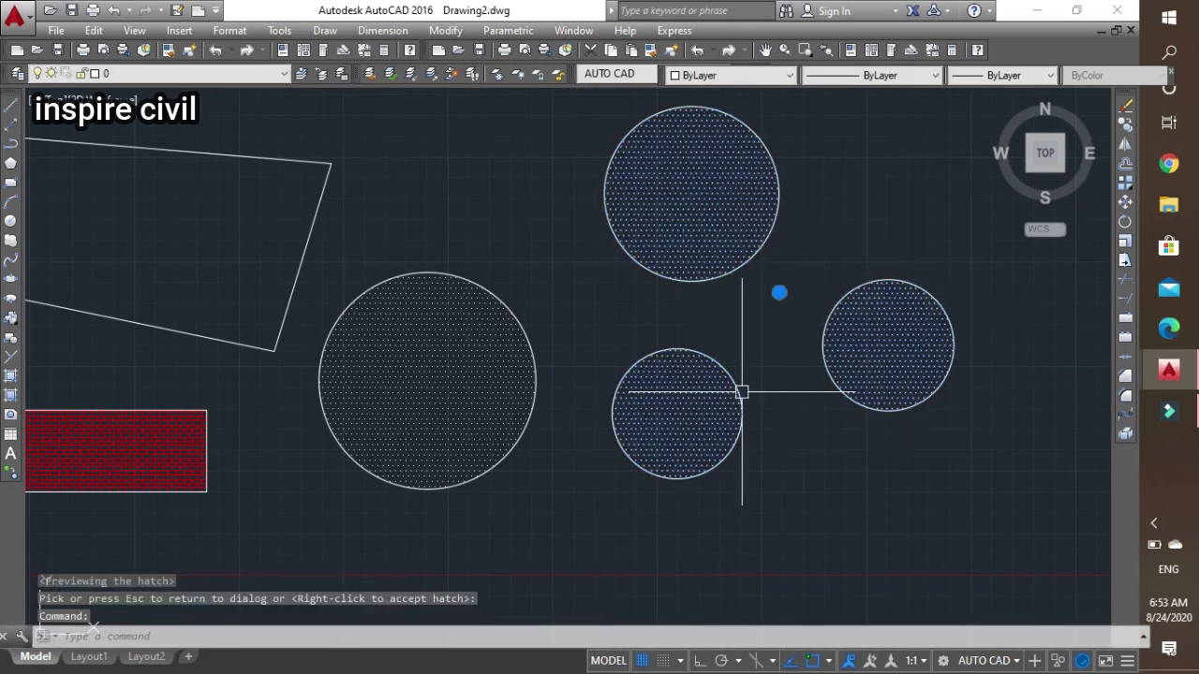
key("Escape")
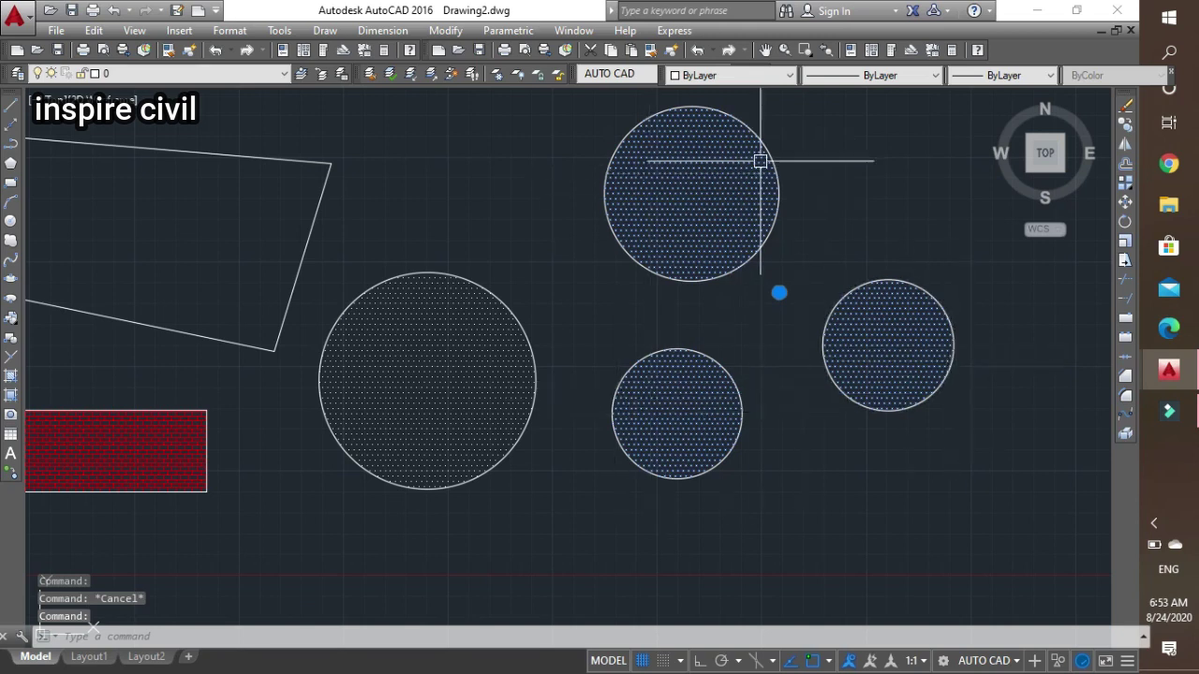
key("Escape")
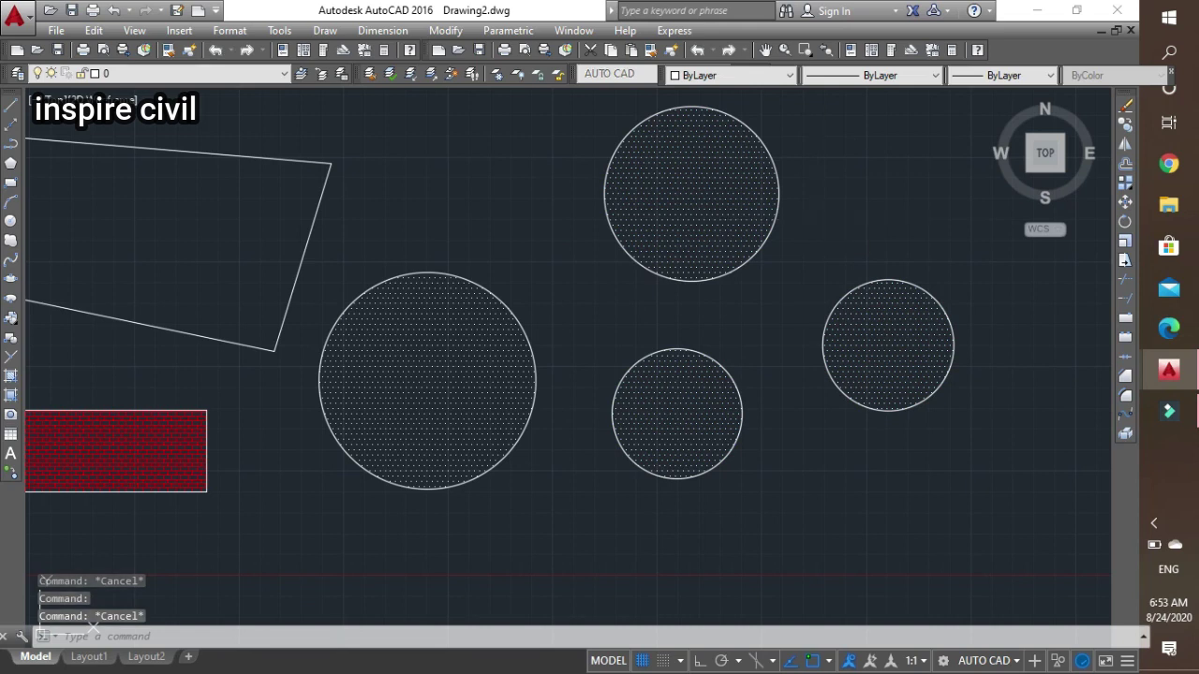
Reopen the Hatch and Gradient settings with H and close them with OK
type("H")
key("Return")
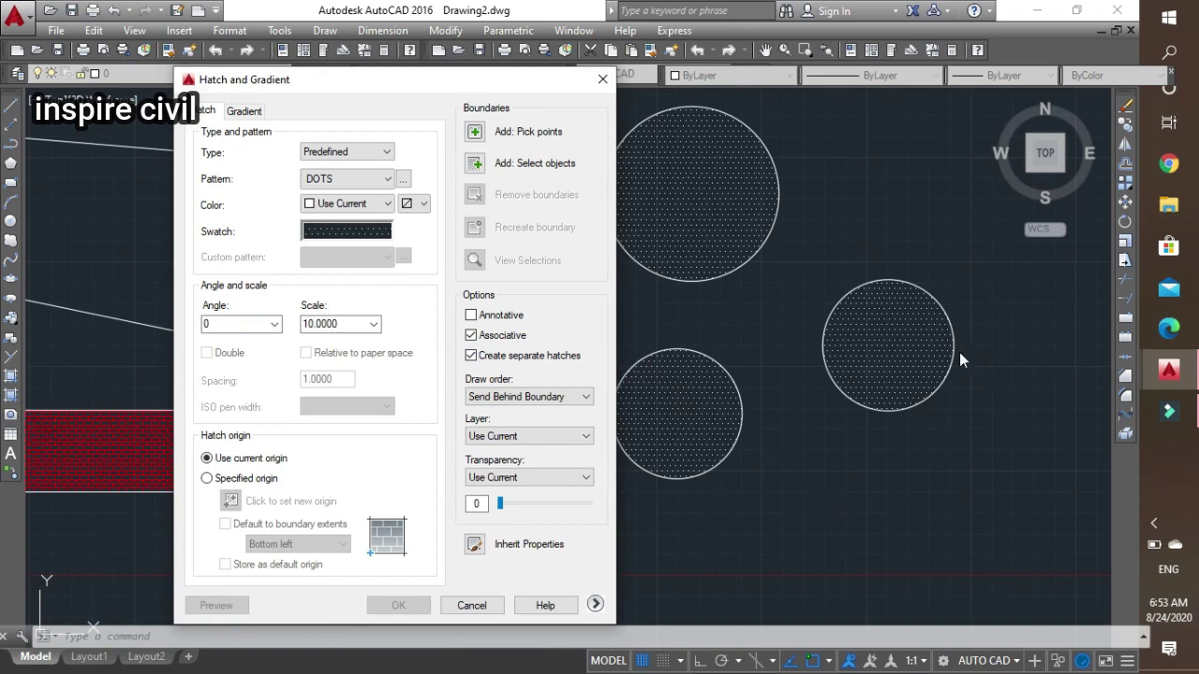
left_click(601, 82)
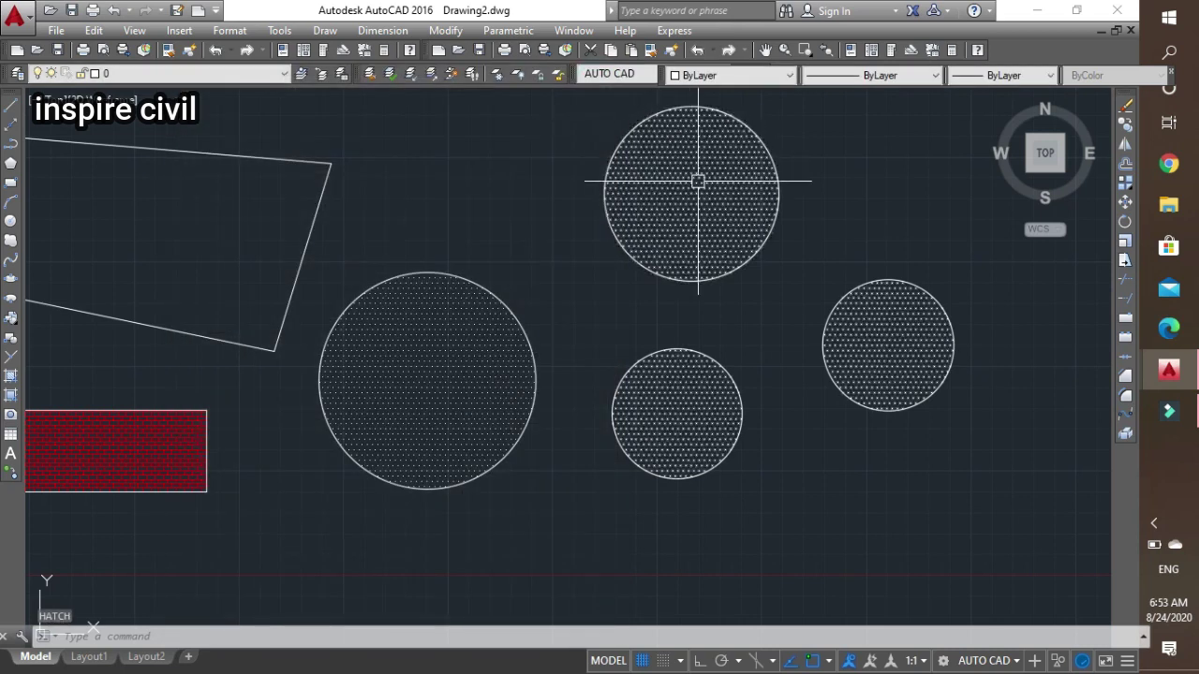
Pan and zoom to clear empty drawing space right of the dotted circles
scroll(699, 181, "down", 3)
middle_click_drag(754, 193, 473, 279)
scroll(493, 267, "up", 2)
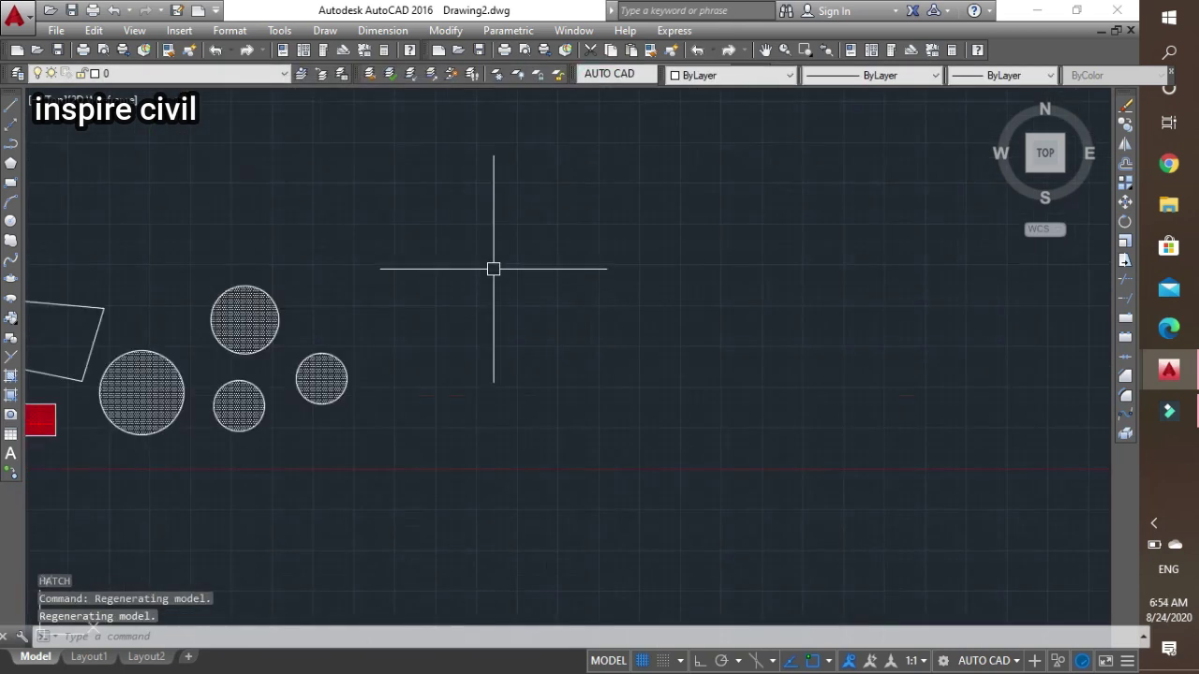
scroll(493, 268, "up", 1)
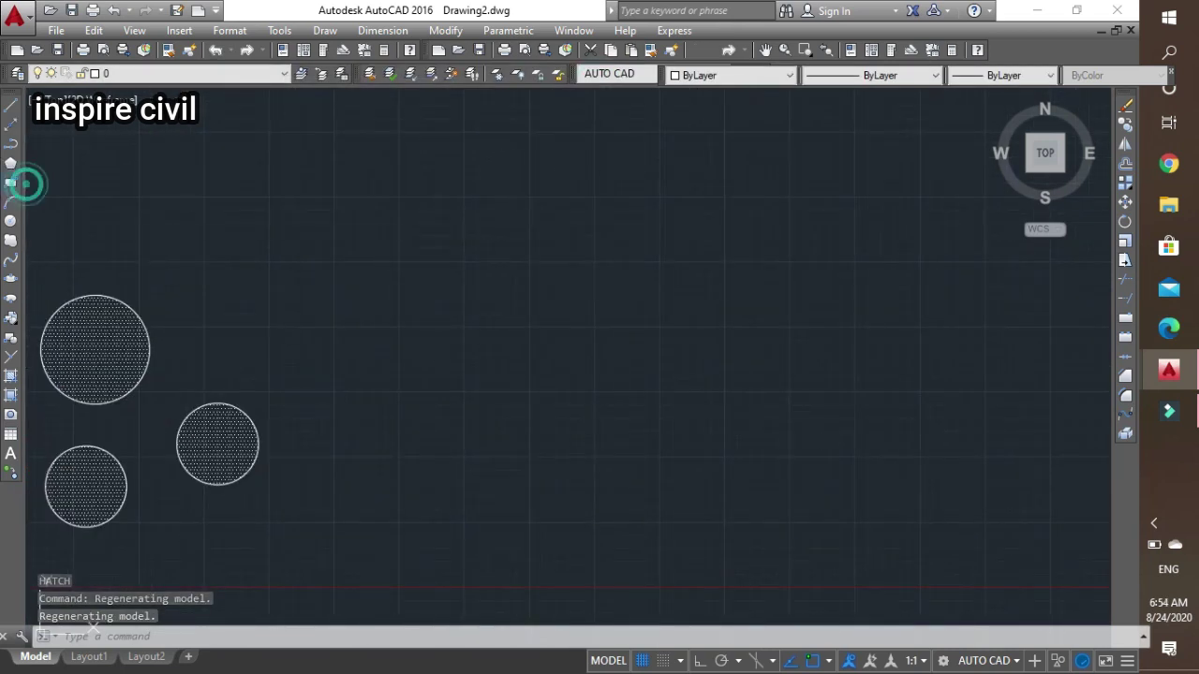
Draw an outer rectangle with a smaller rectangle nested inside it
left_click(11, 182)
left_click(421, 201)
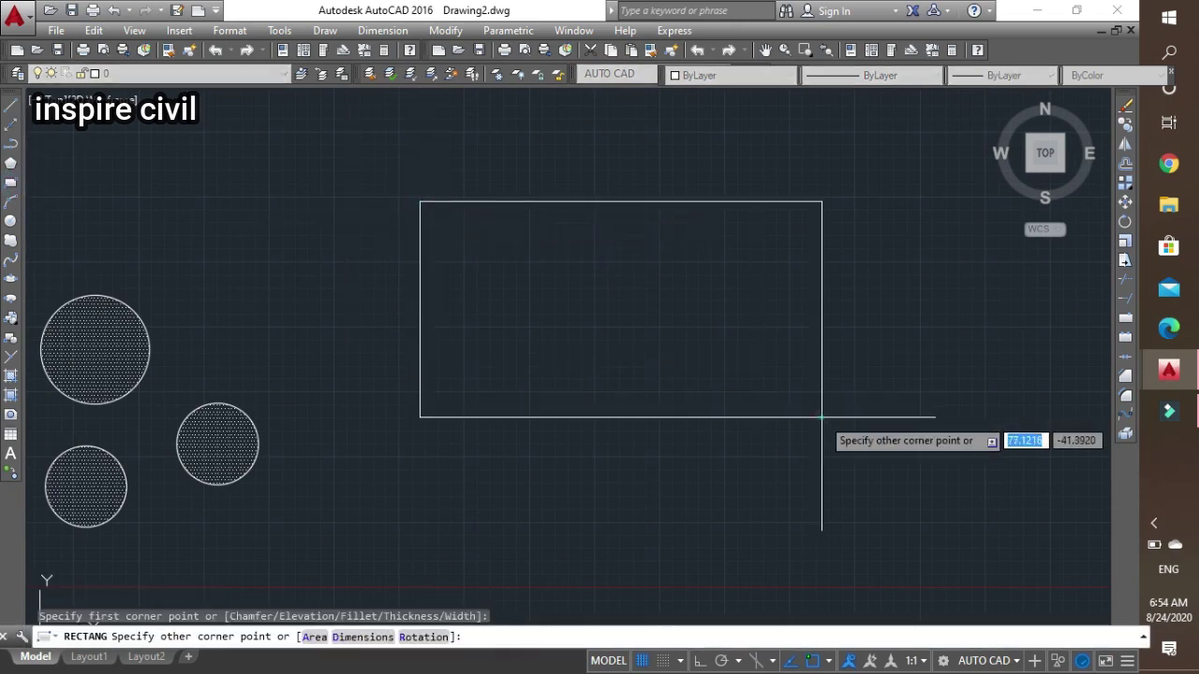
left_click(821, 417)
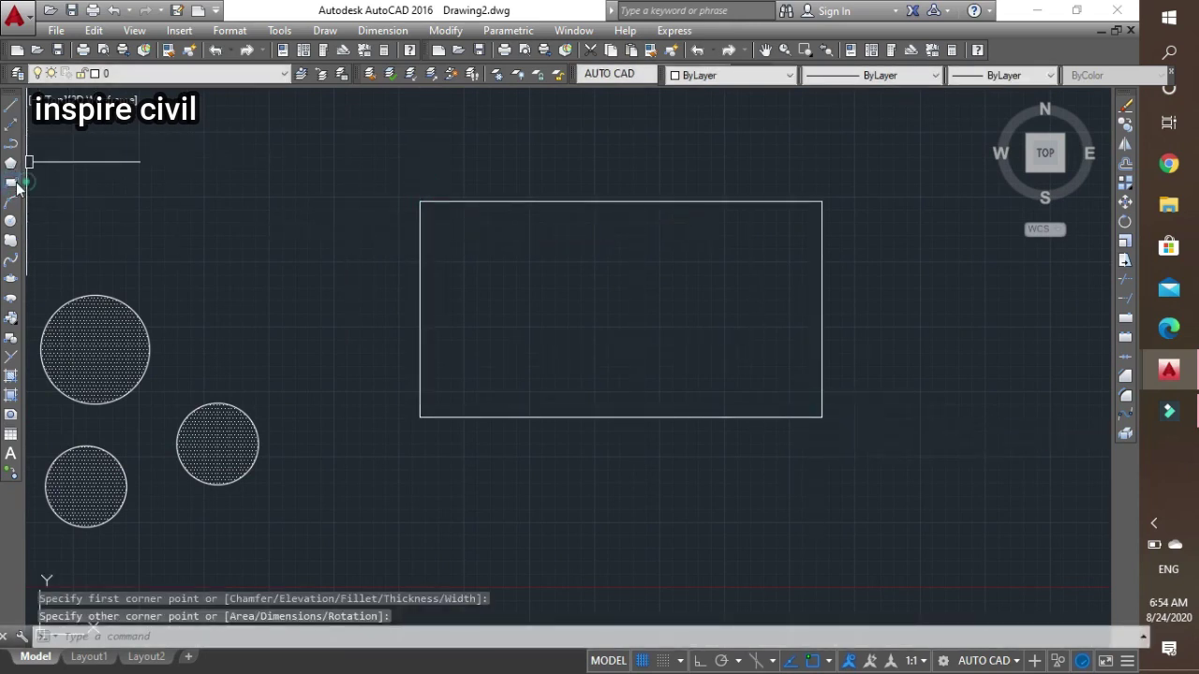
left_click(11, 183)
left_click(467, 241)
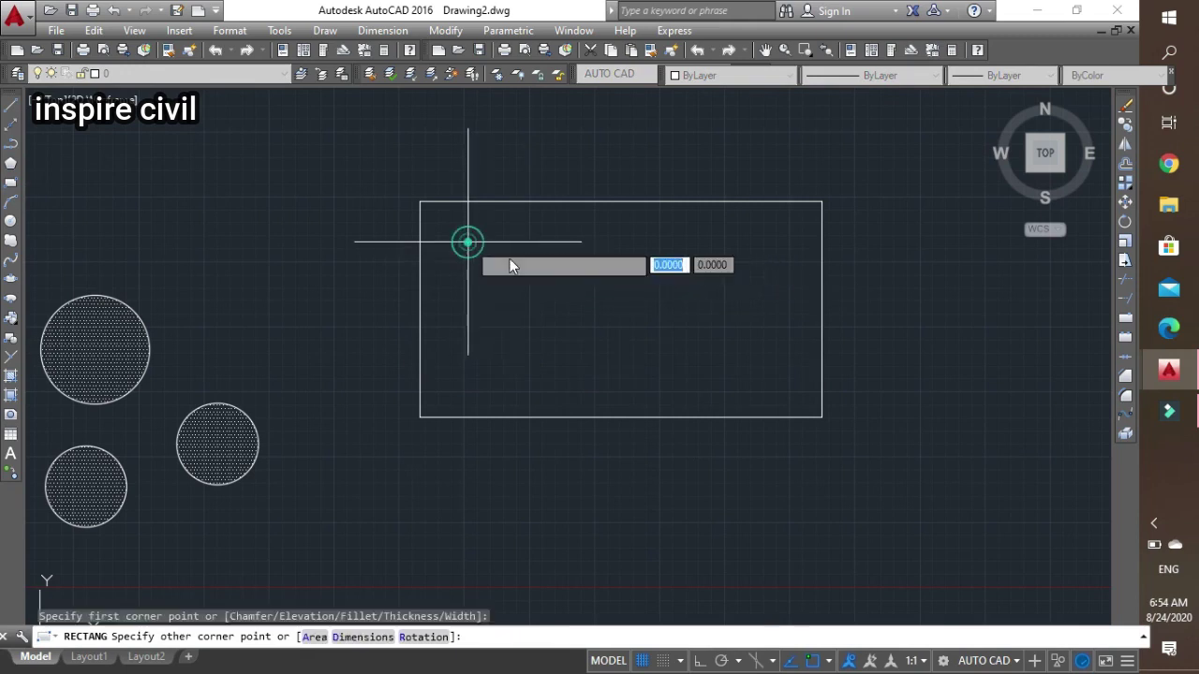
left_click(780, 384)
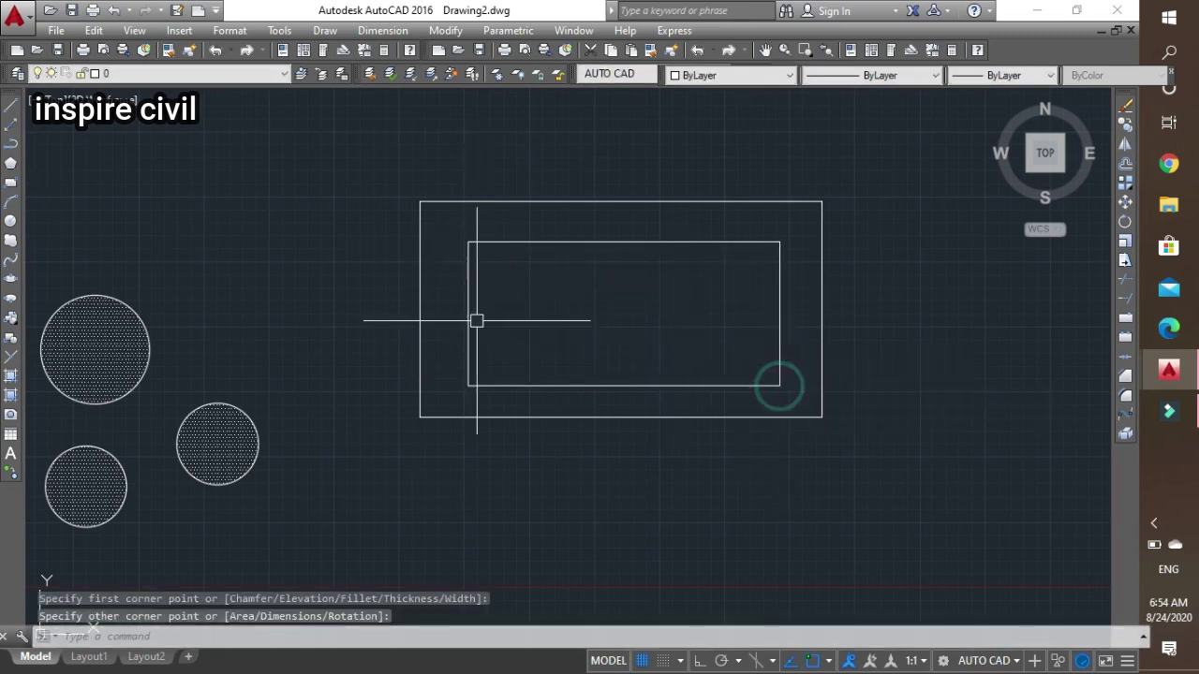
Draw a circle centred inside the inner rectangle
left_click(11, 223)
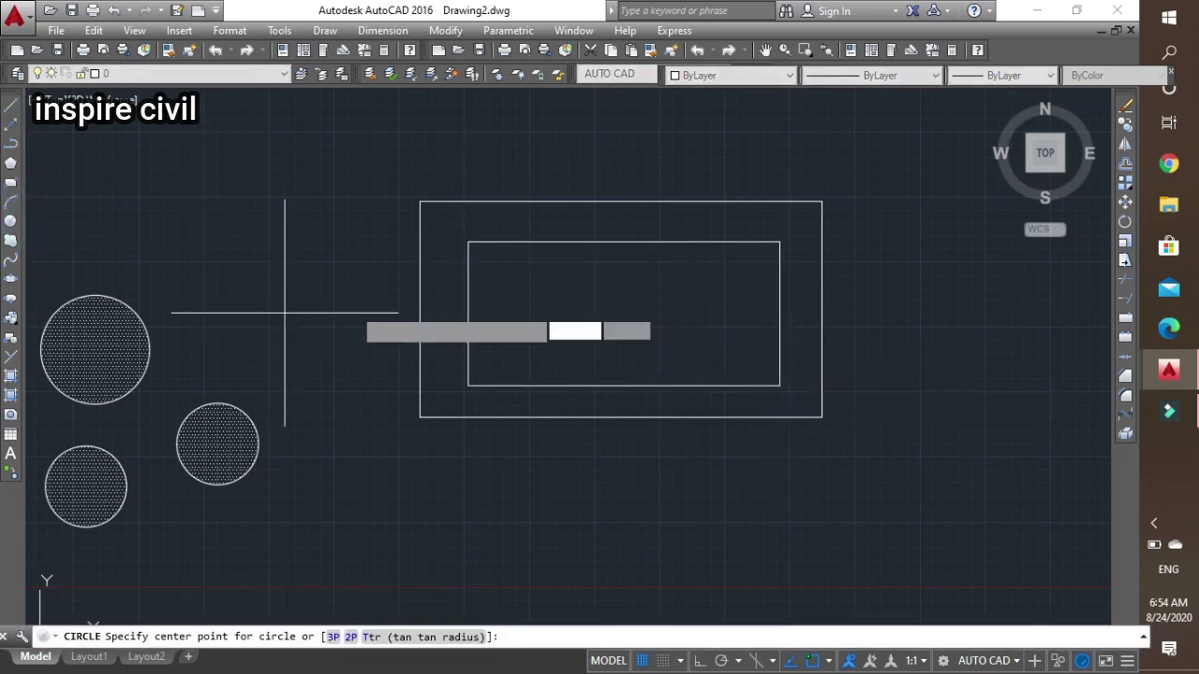
left_click(599, 322)
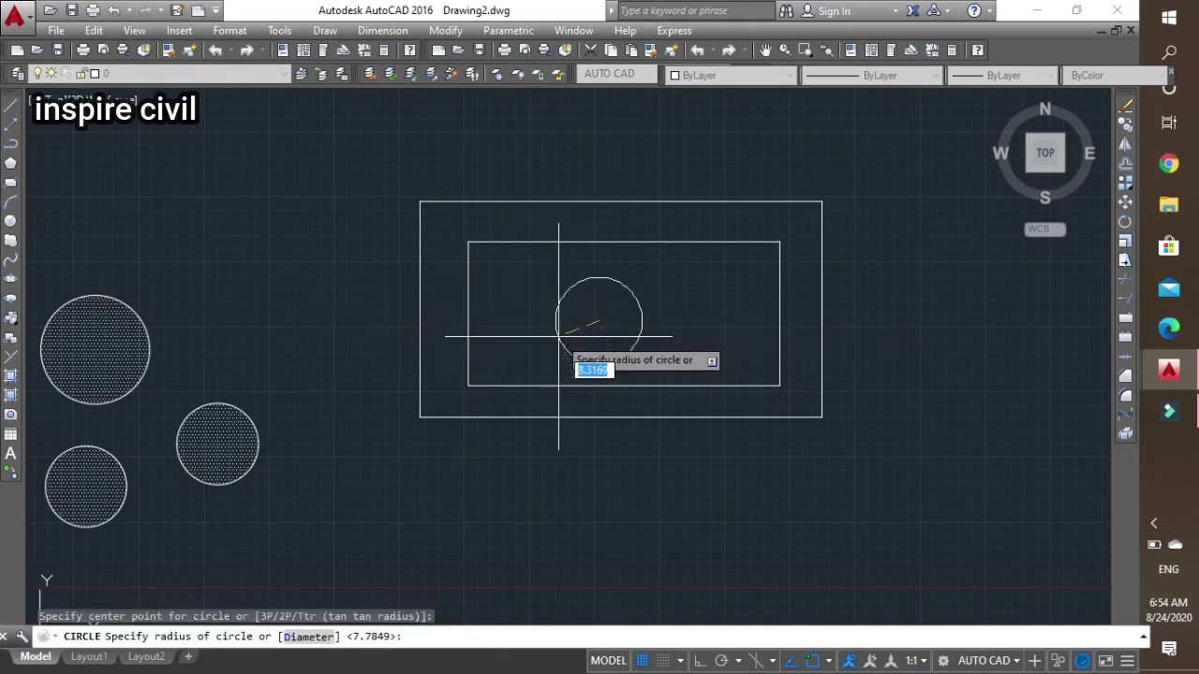
left_click(557, 334)
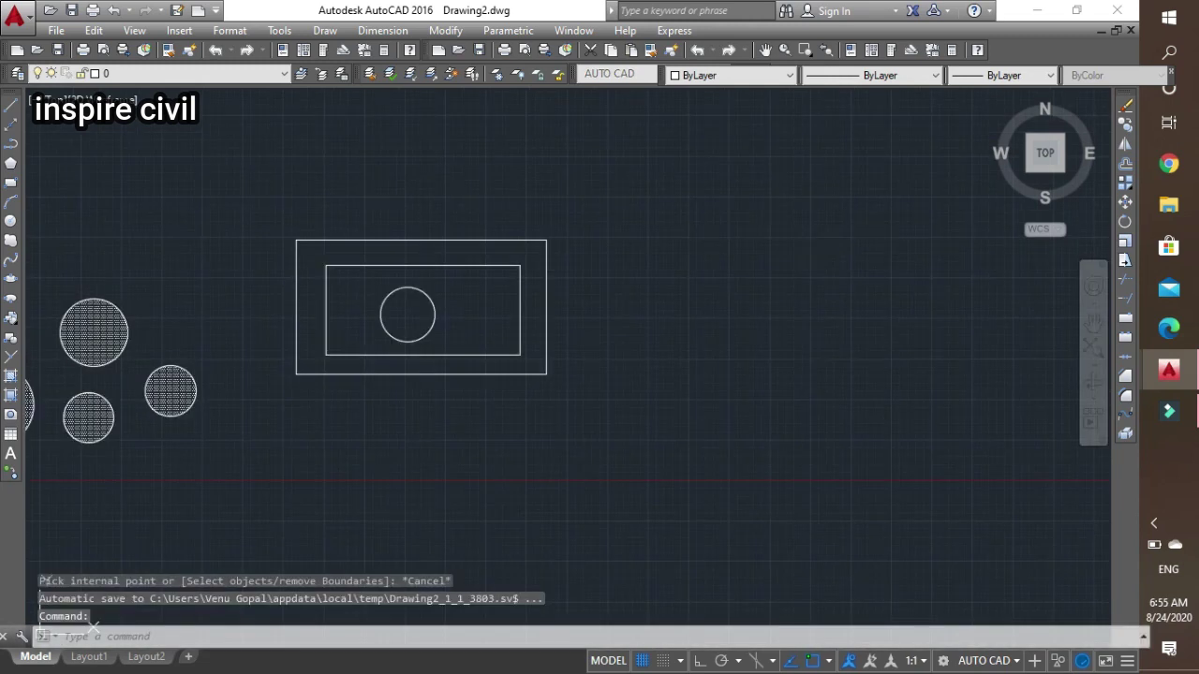
Pick inside the outer rectangle, dismiss the boundary error, and preview the DOTS hatch band
type("h")
key("Return")
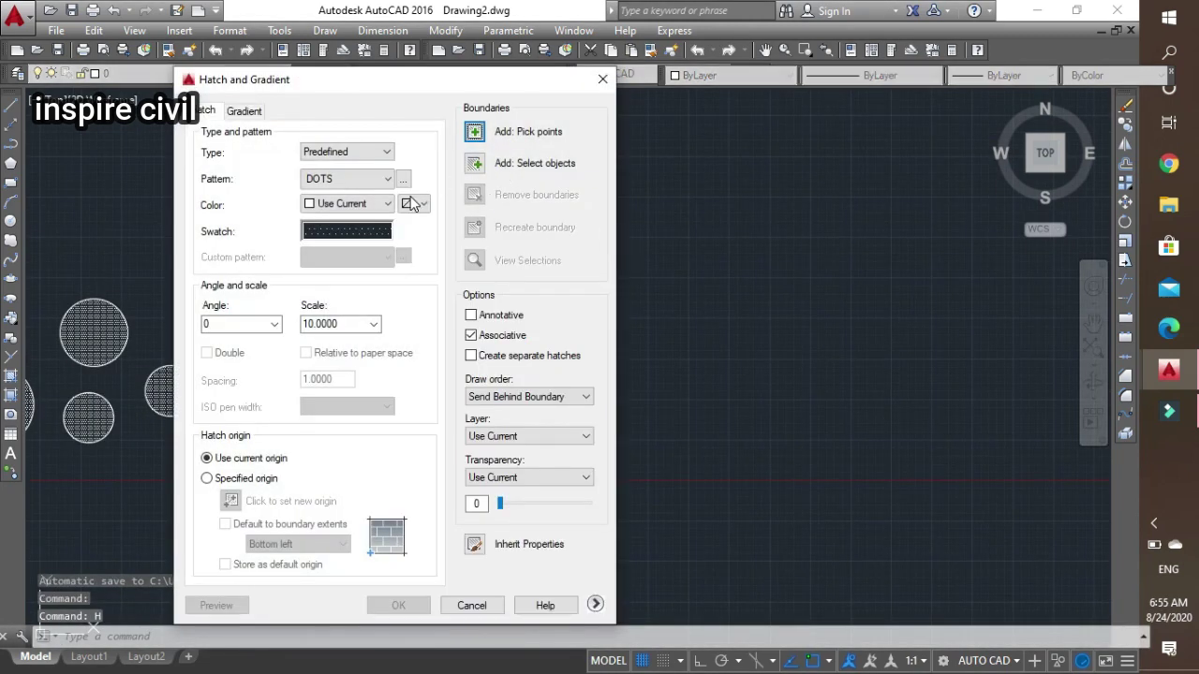
left_click(477, 133)
left_click(459, 275)
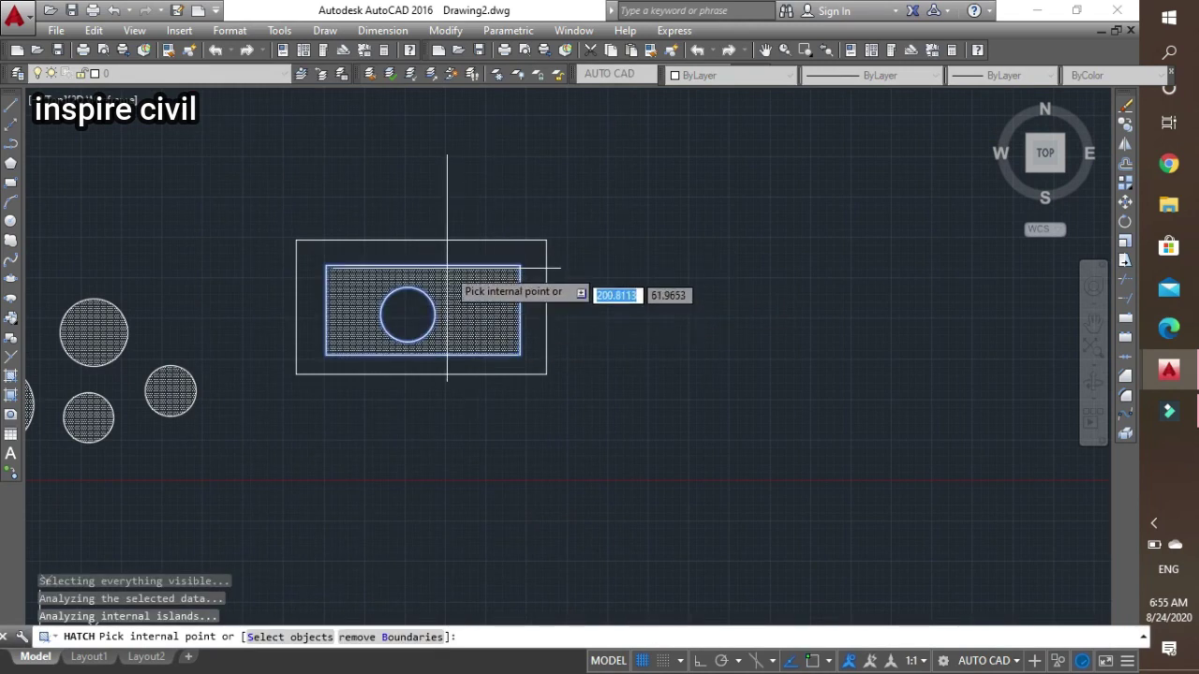
left_click(455, 234)
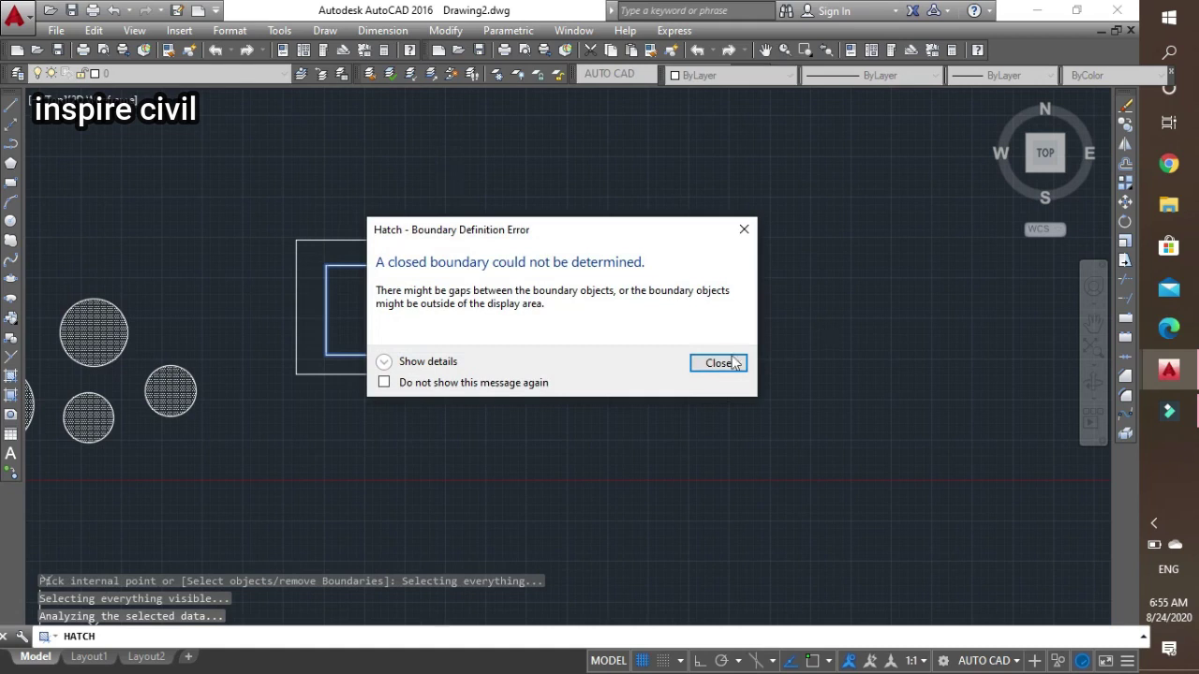
left_click(745, 231)
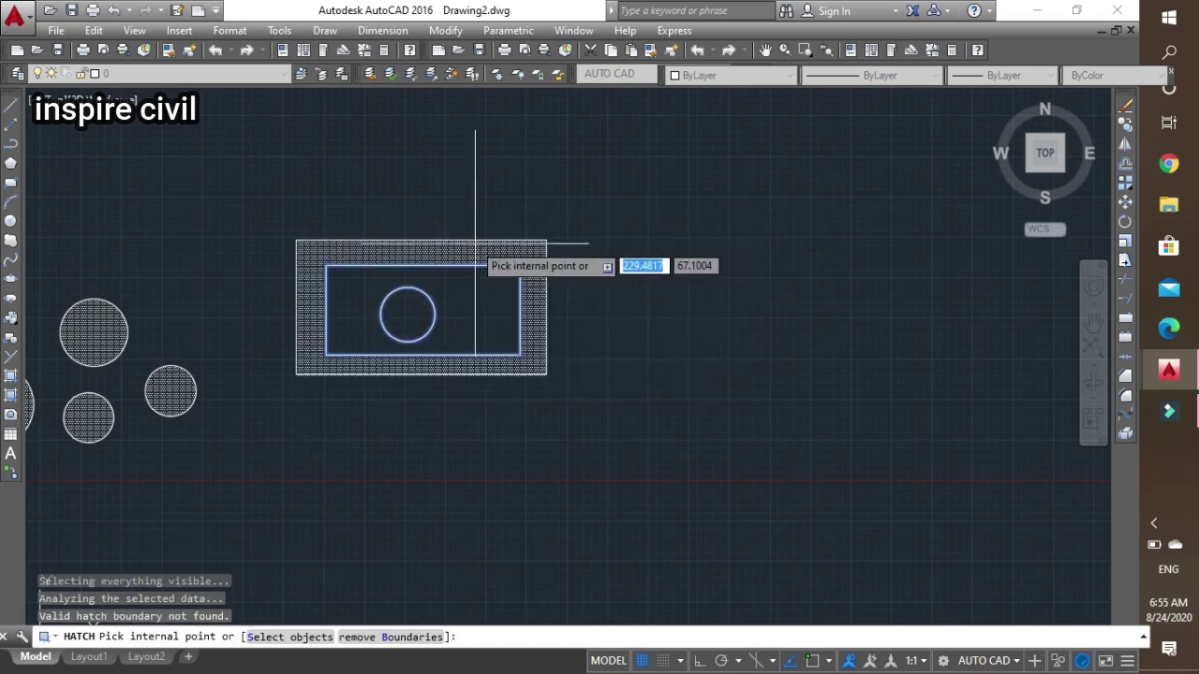
right_click(537, 207)
left_click(609, 455)
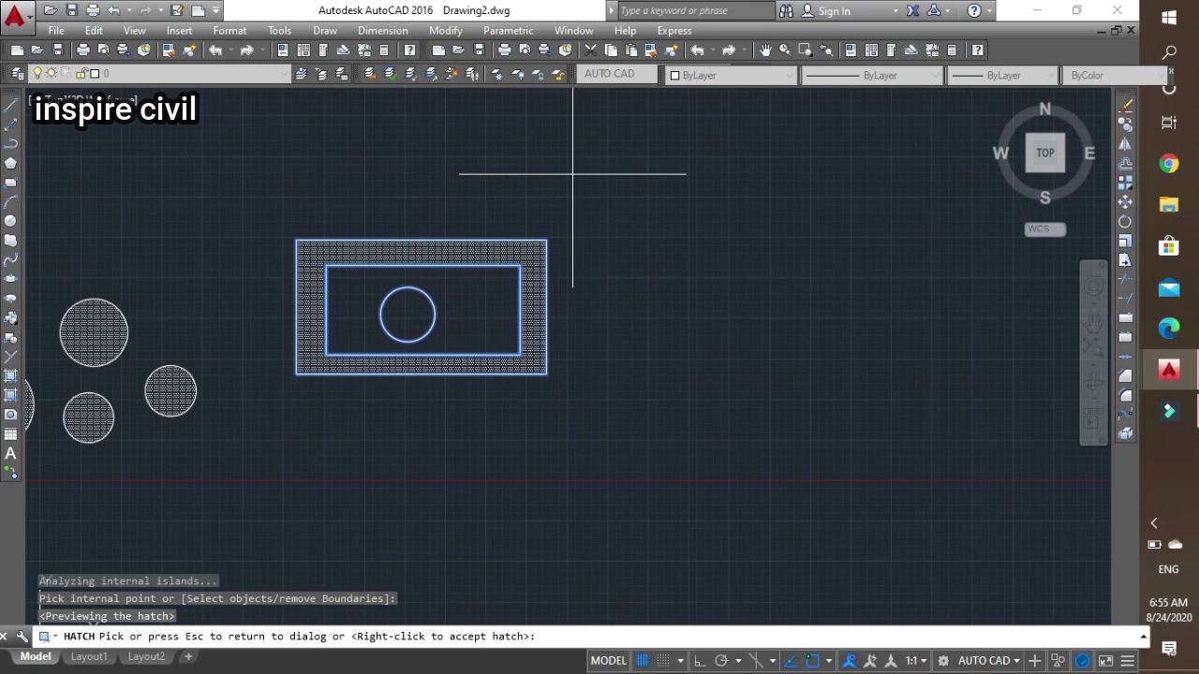
key("Escape")
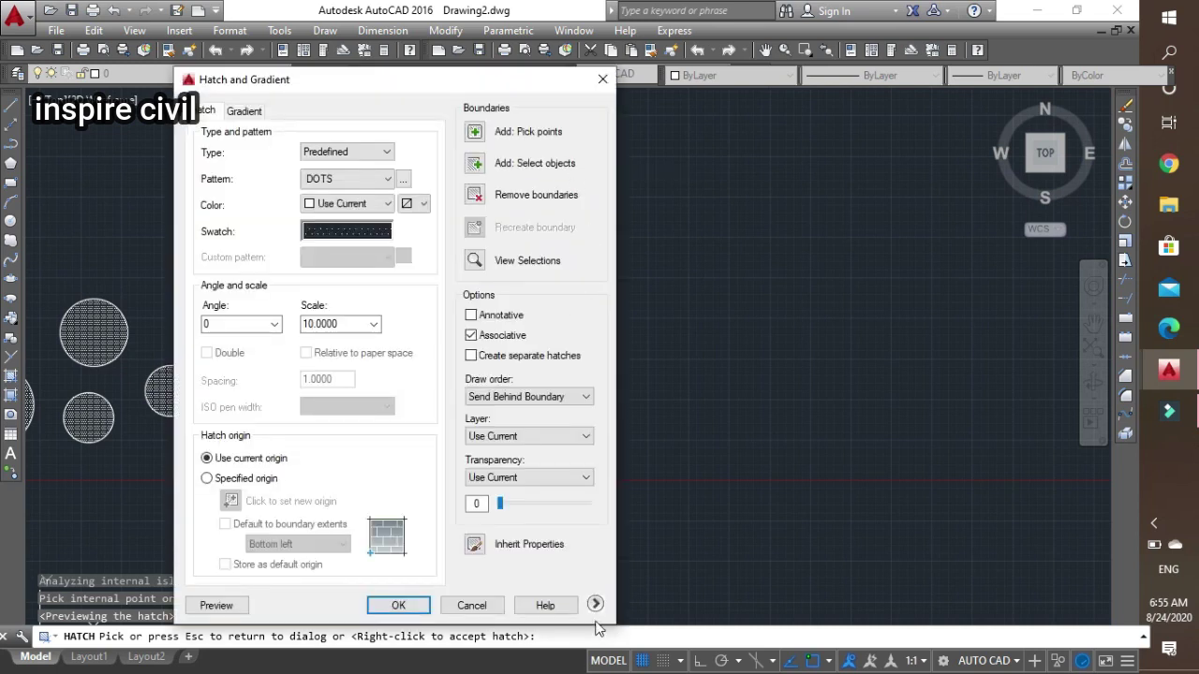
Expand More Options and preview the DOTS hatch with Normal island detection
left_click(595, 605)
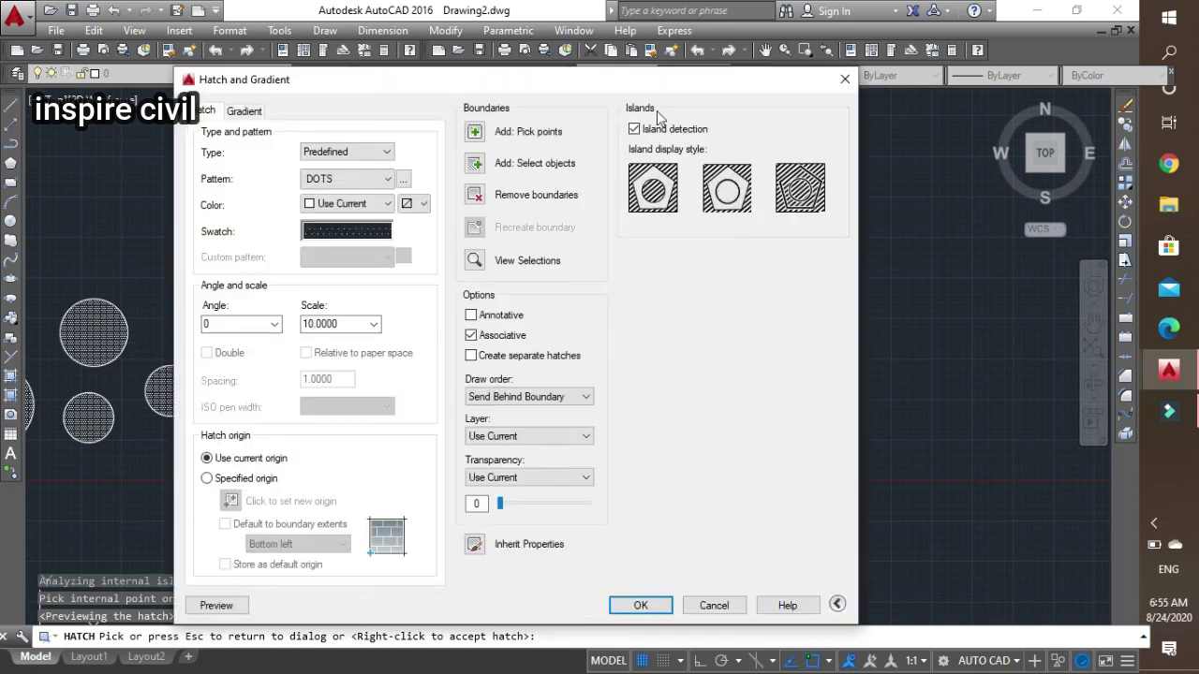
left_click_drag(626, 91, 1042, 98)
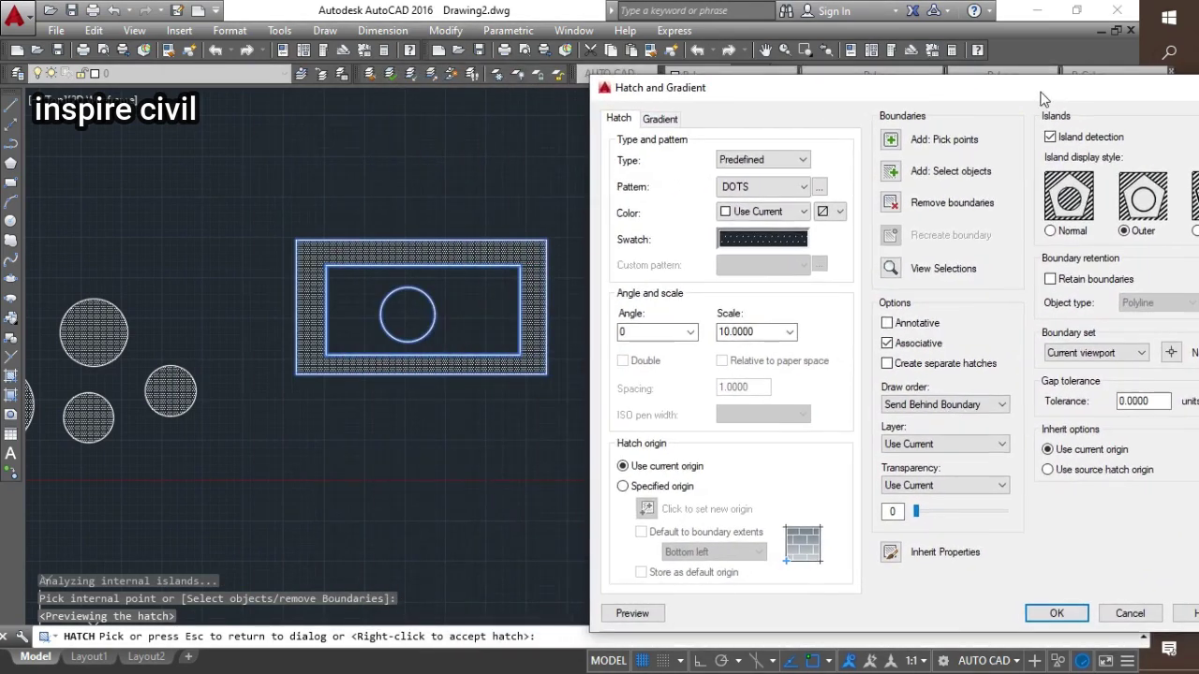
left_click(1056, 206)
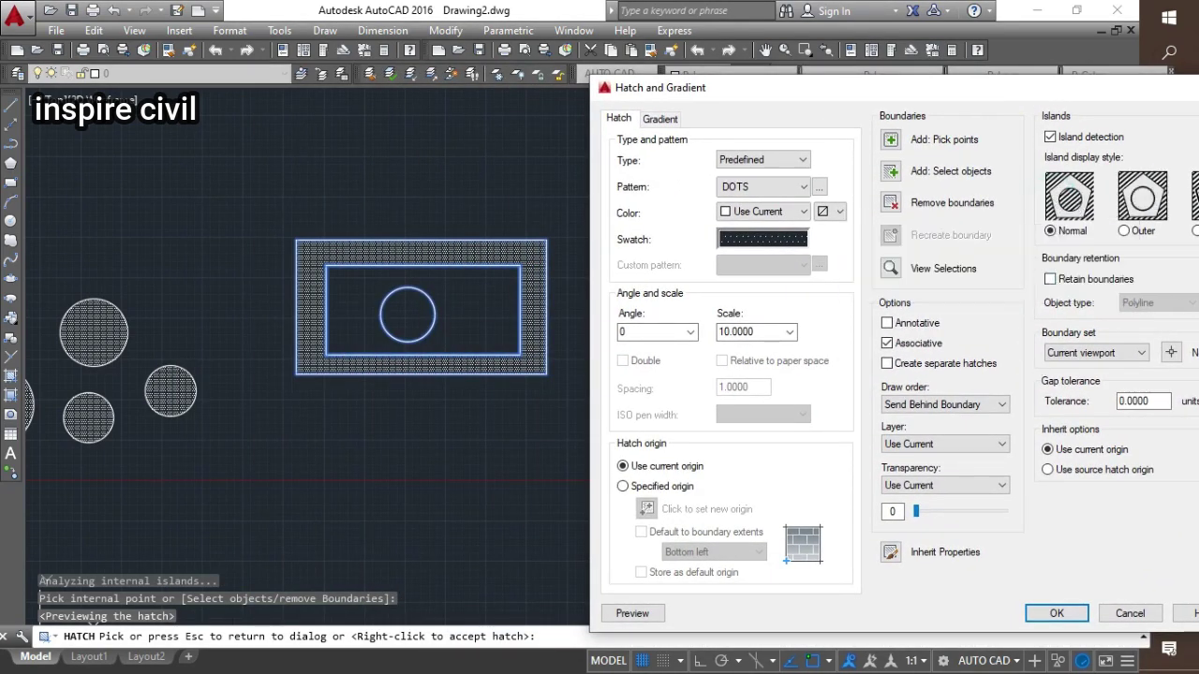
left_click(633, 613)
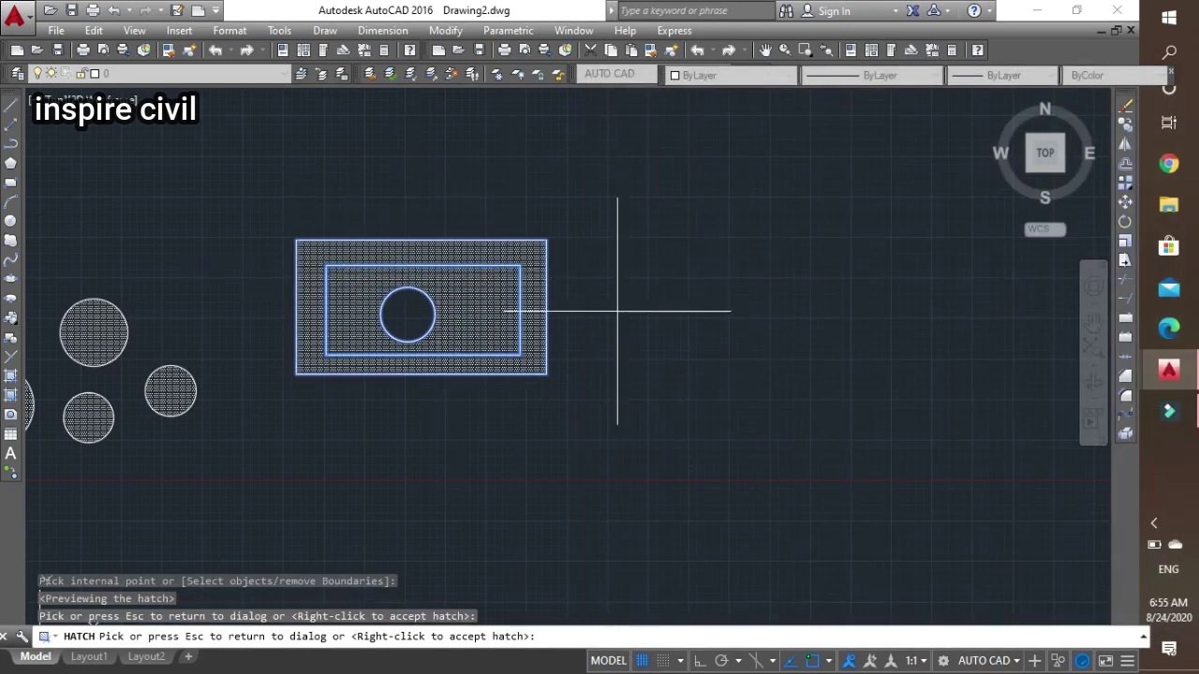
left_click(724, 280)
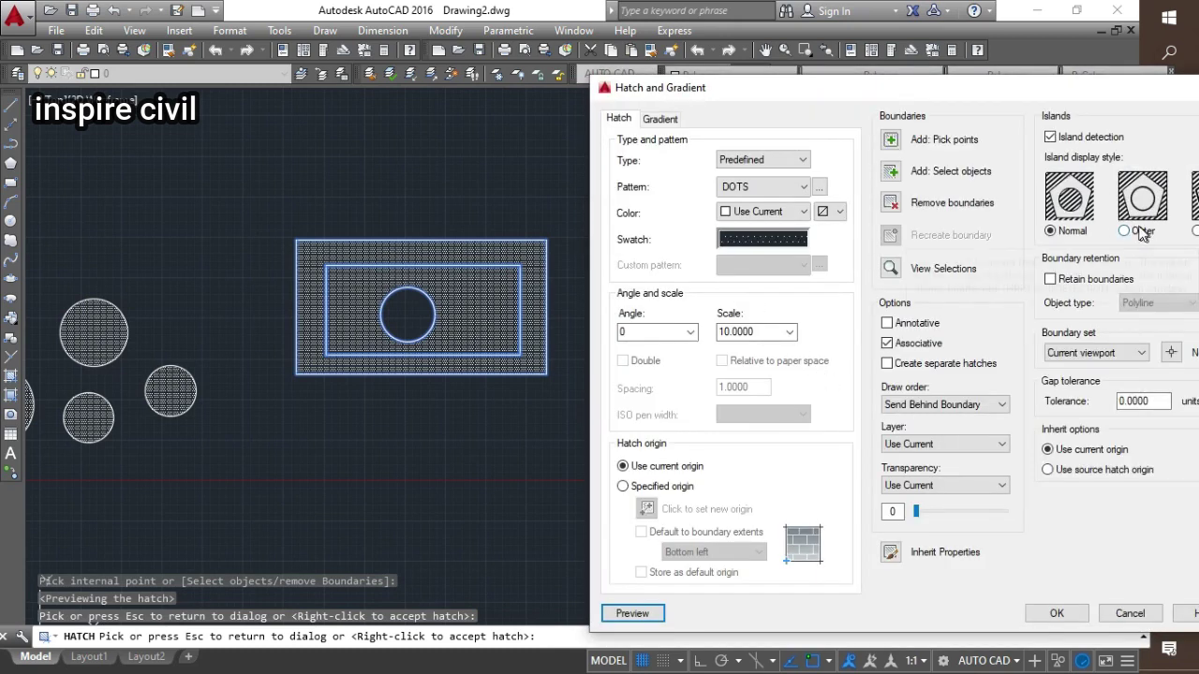
Preview the hatch with Outer island detection, cancel, and reopen the hatch settings
left_click(1124, 230)
left_click(642, 621)
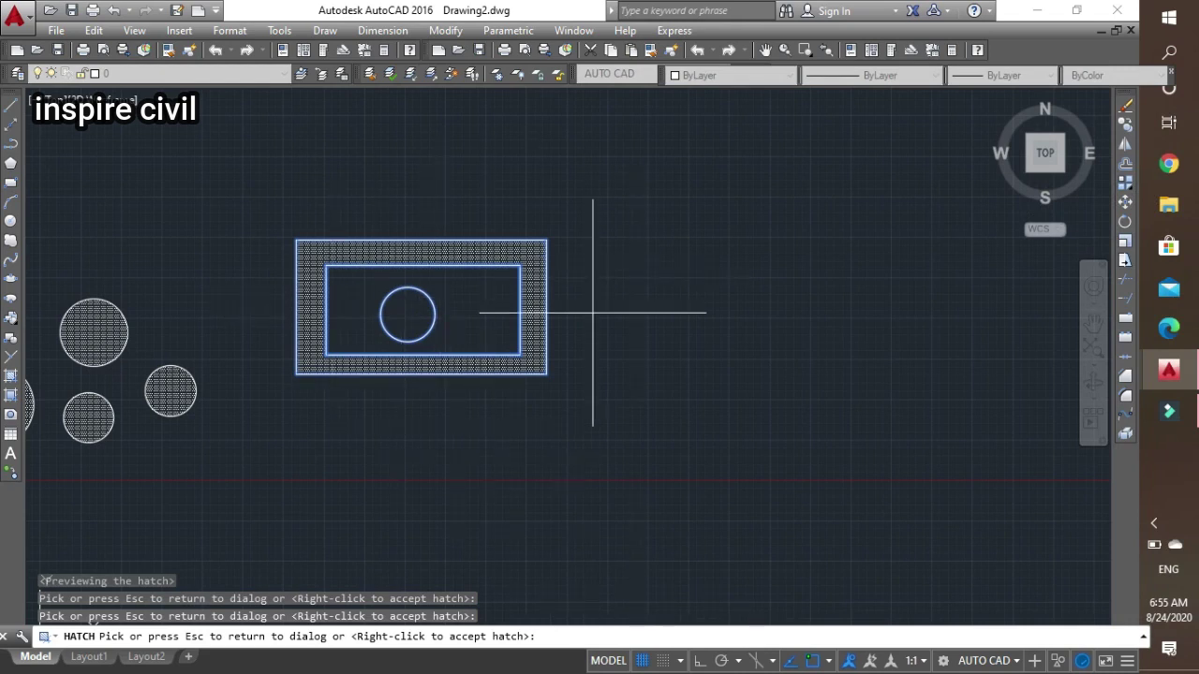
key("Escape")
key("Escape")
type("h")
key("Return")
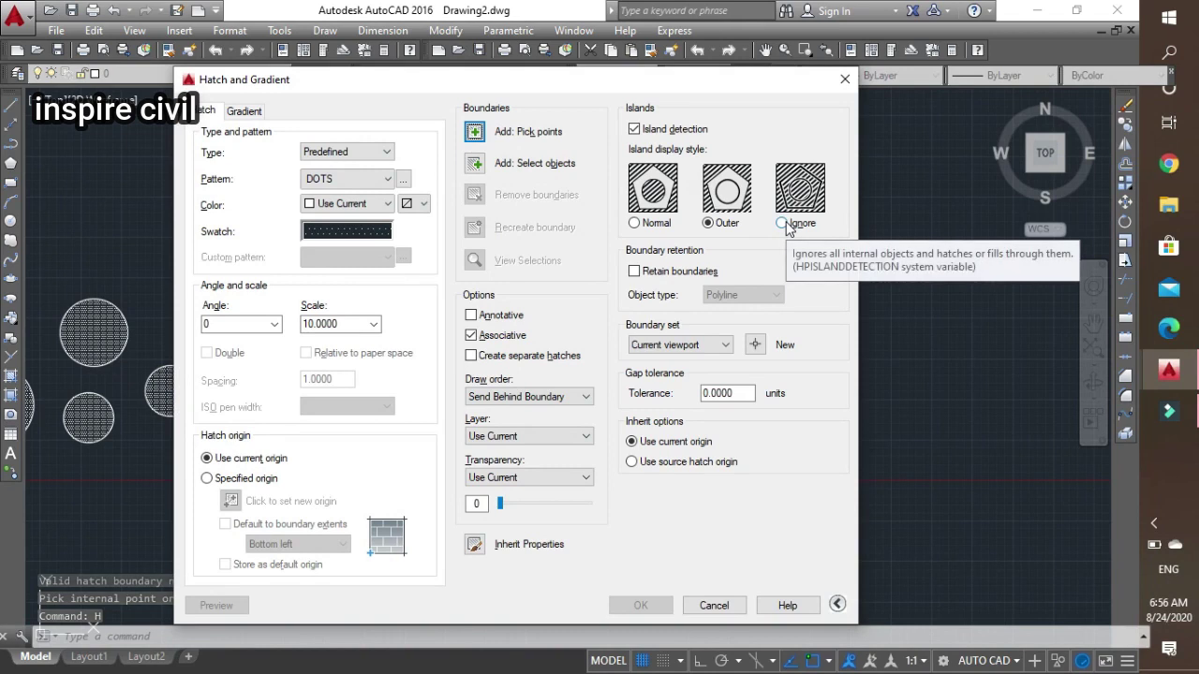
Apply the scale-10 DOTS hatch inside the outer rectangle with the Ignore island style
left_click(787, 227)
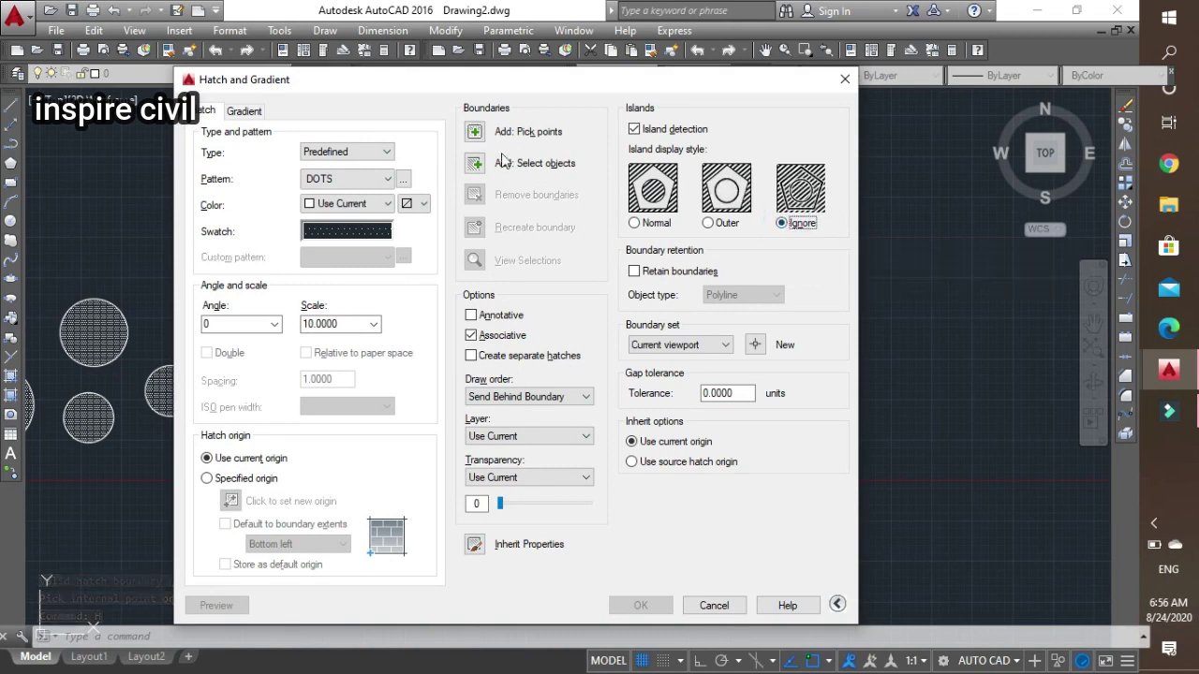
left_click(482, 131)
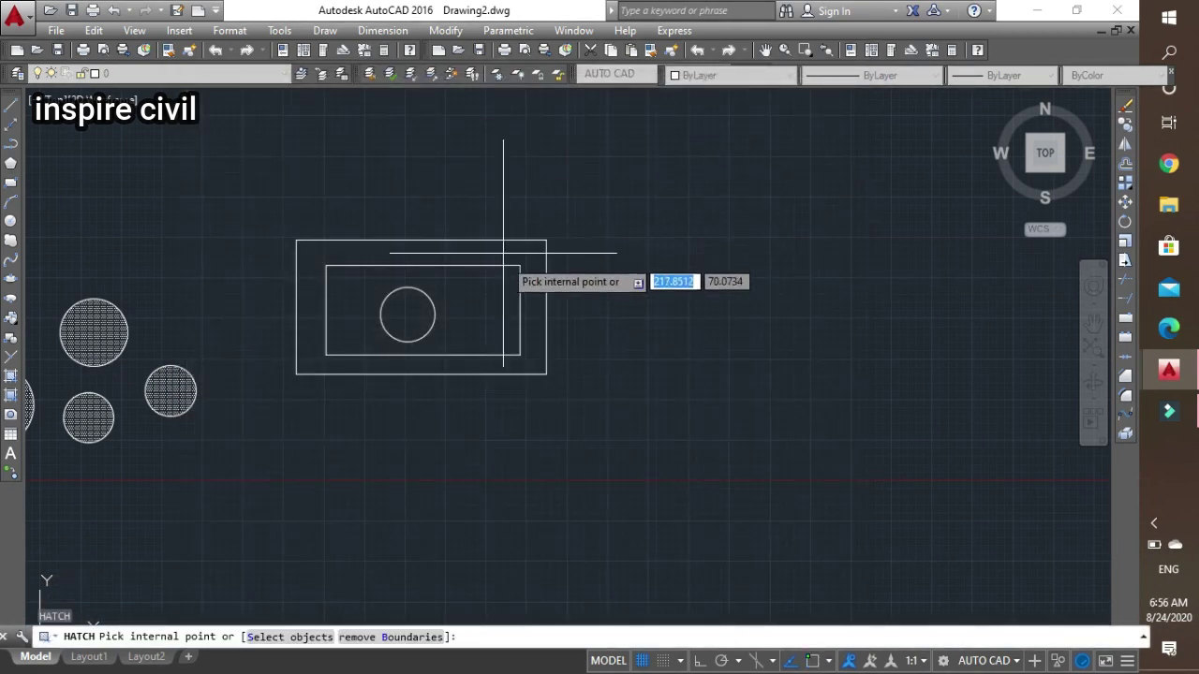
left_click(516, 254)
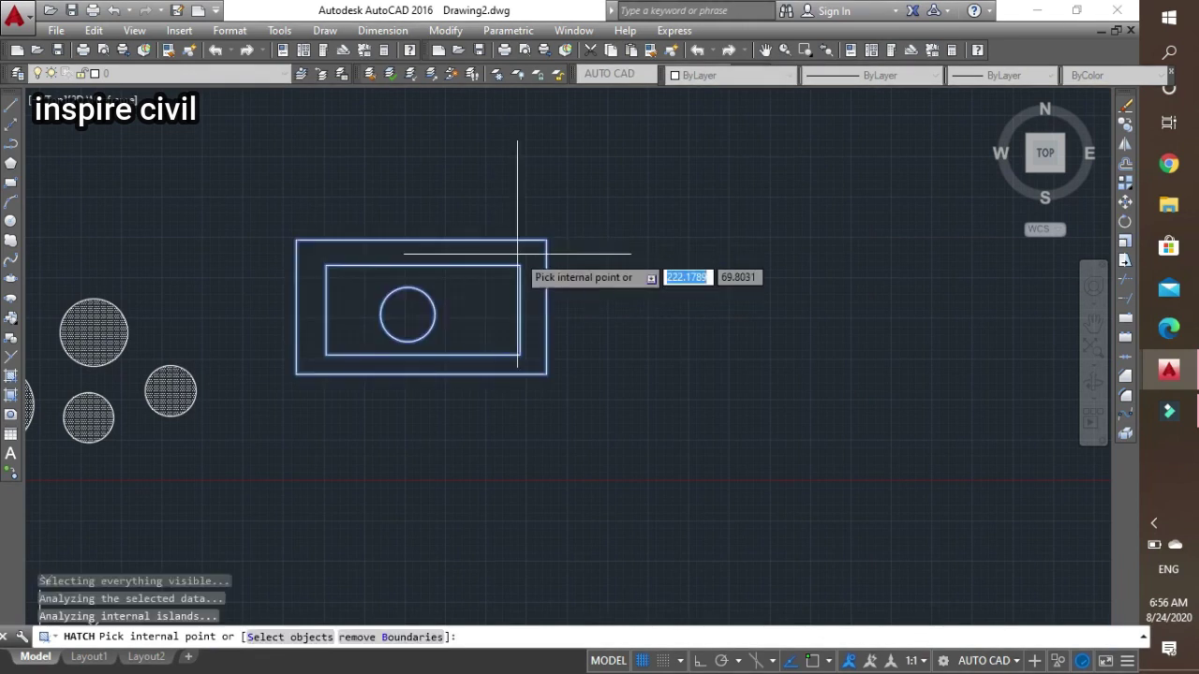
right_click(532, 193)
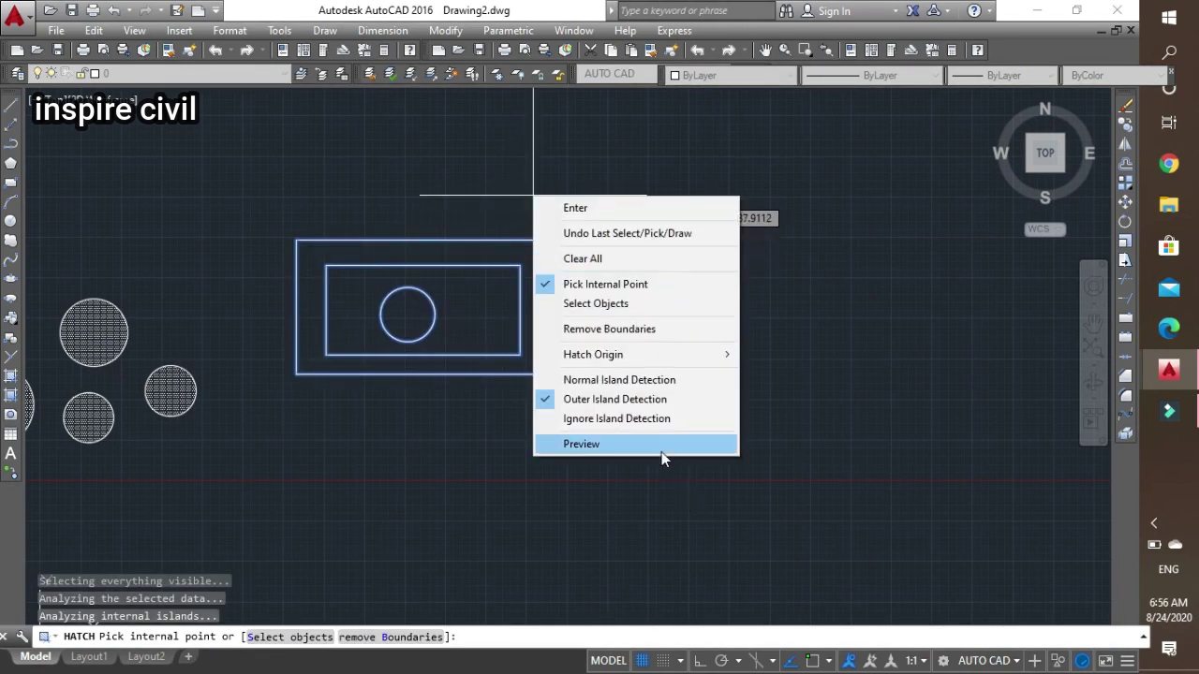
left_click(660, 447)
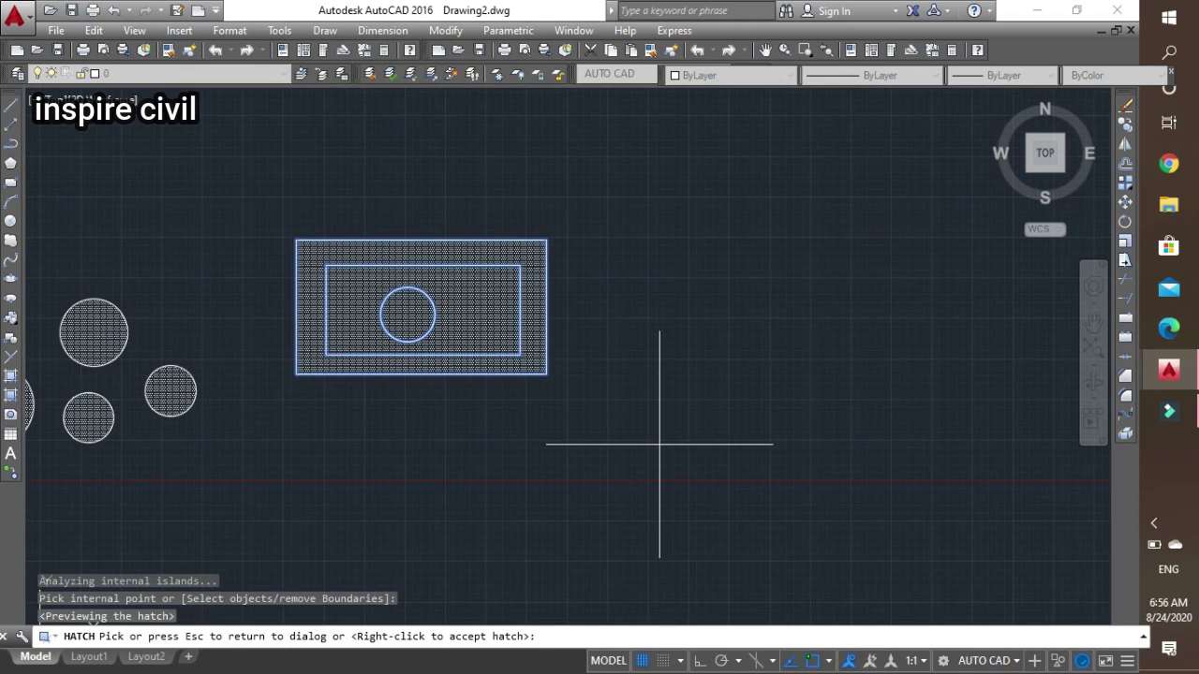
key("Escape")
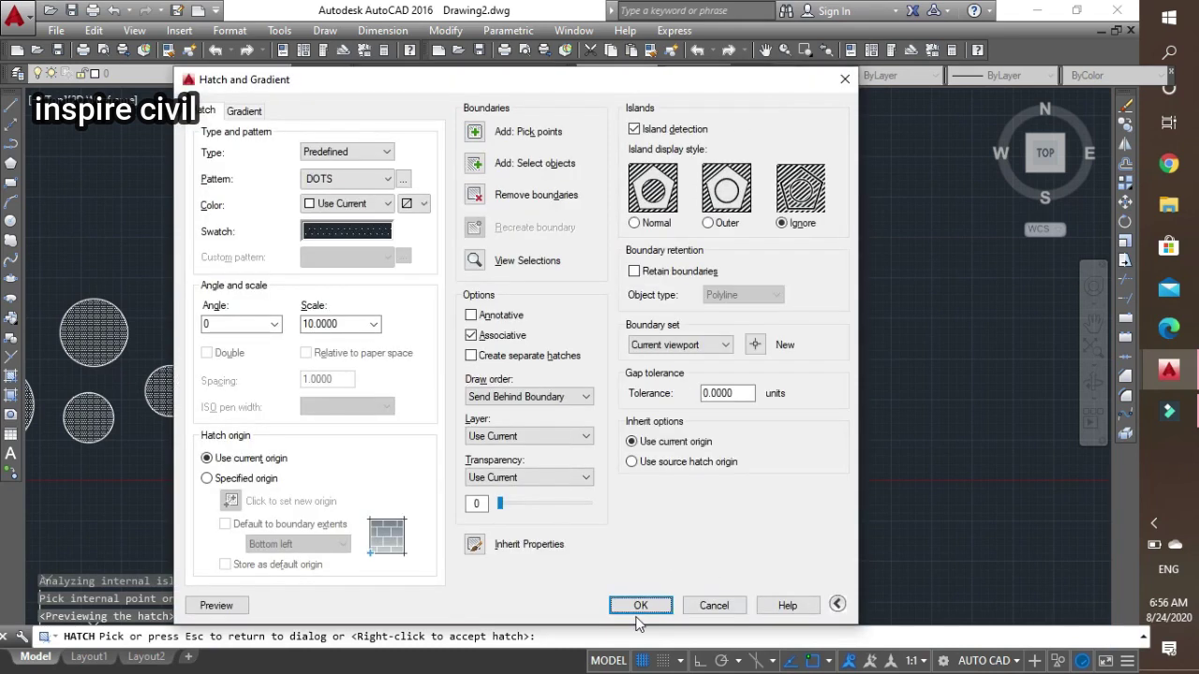
left_click(640, 606)
scroll(521, 275, "down", 4)
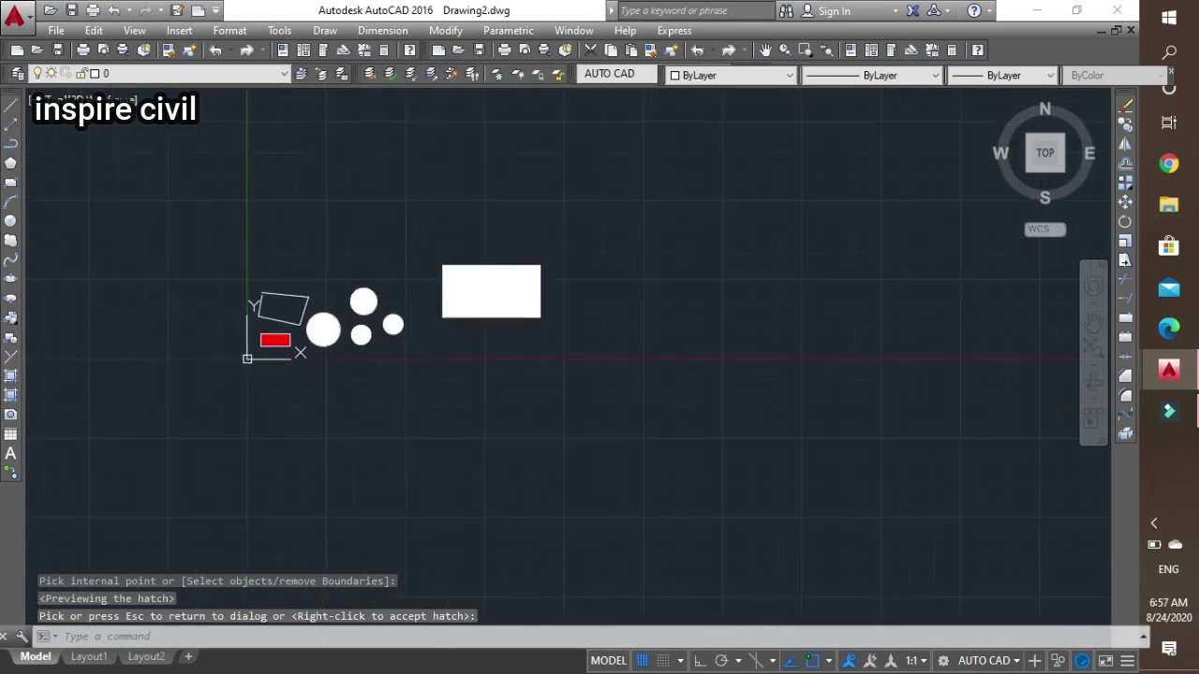
scroll(492, 248, "up", 2)
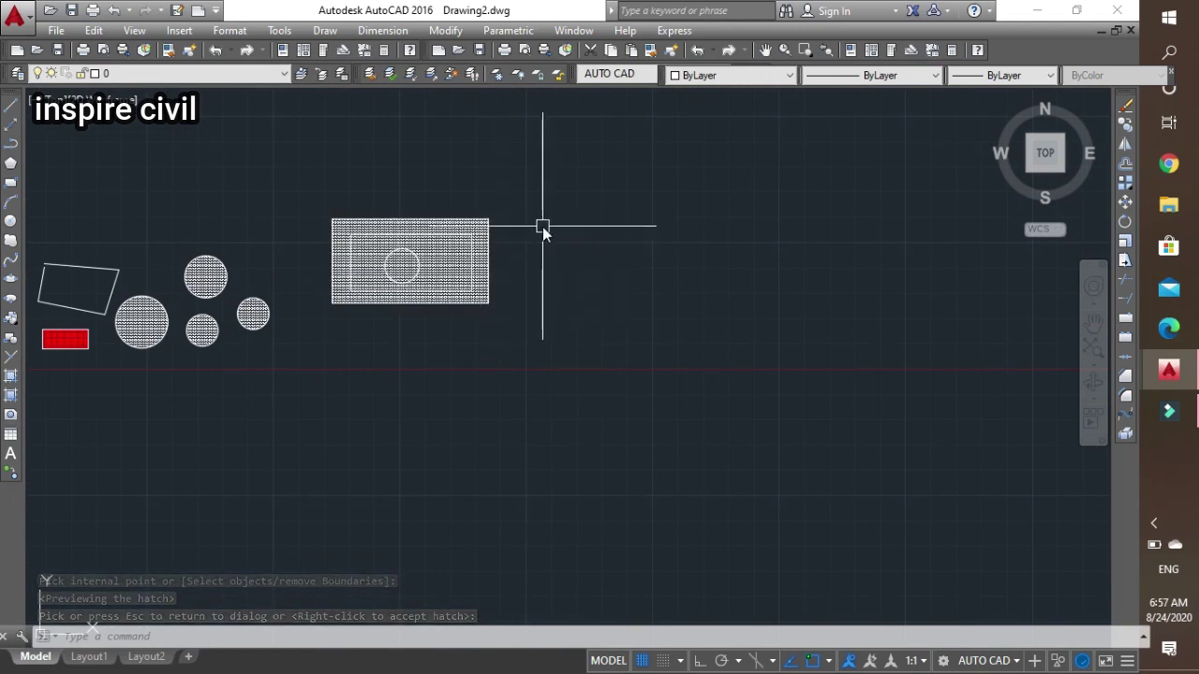
key("Return")
type("h")
key("Return")
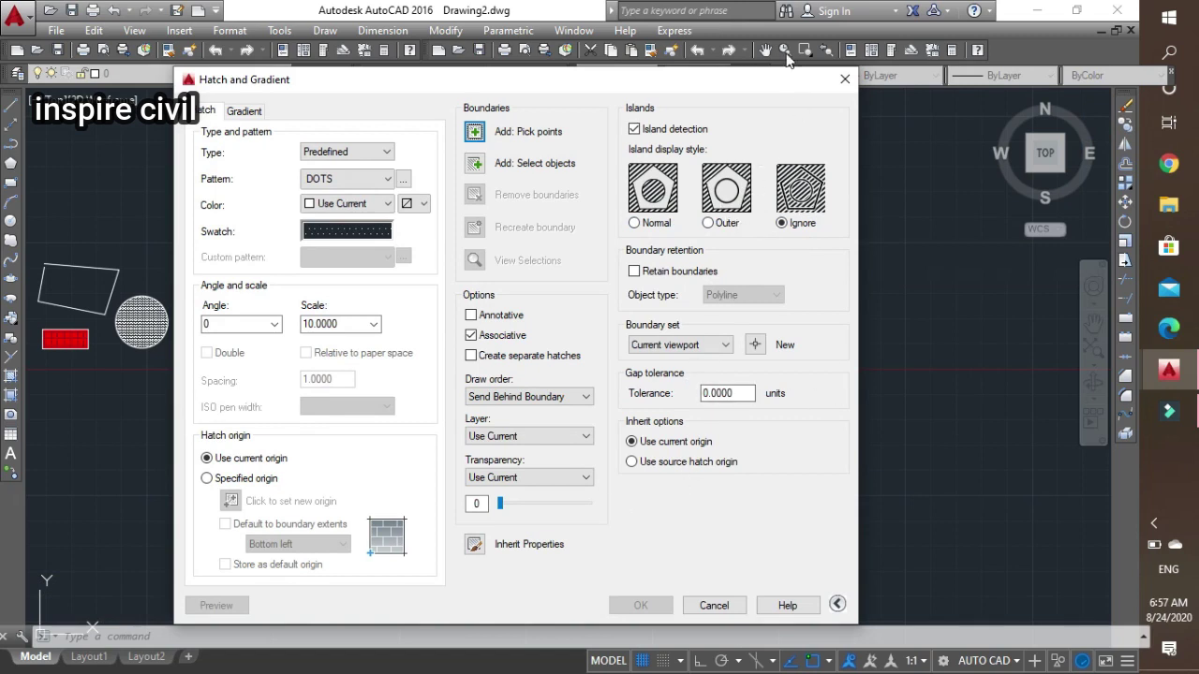
left_click(837, 605)
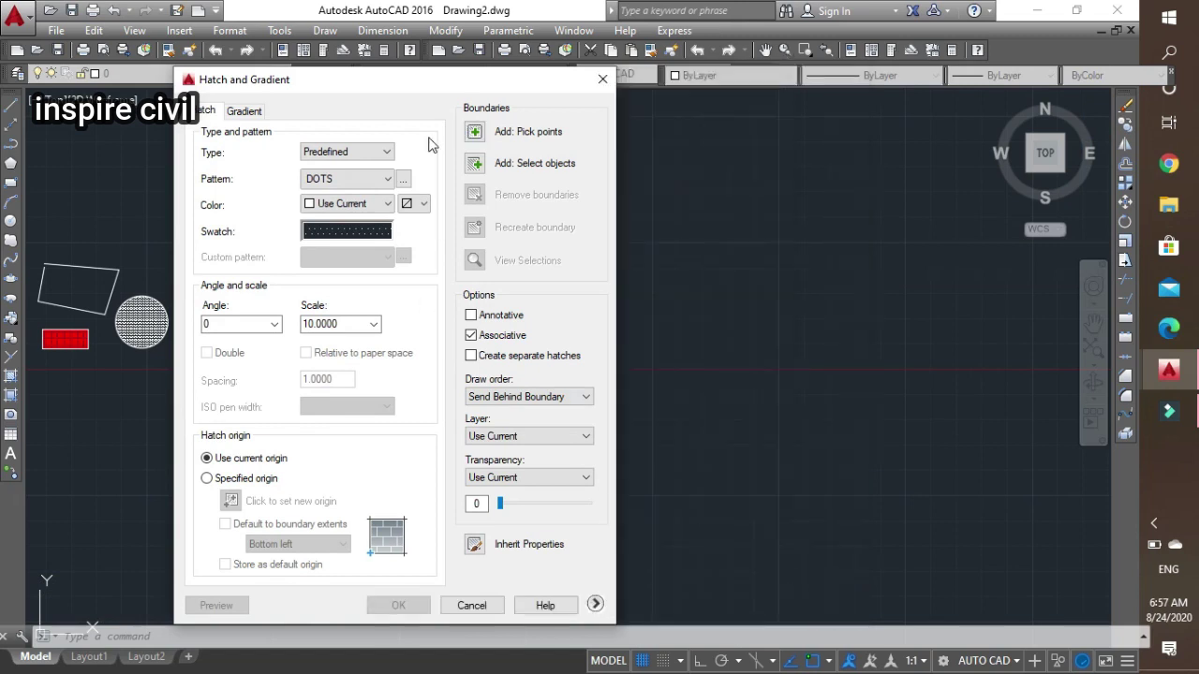
left_click_drag(398, 79, 829, 78)
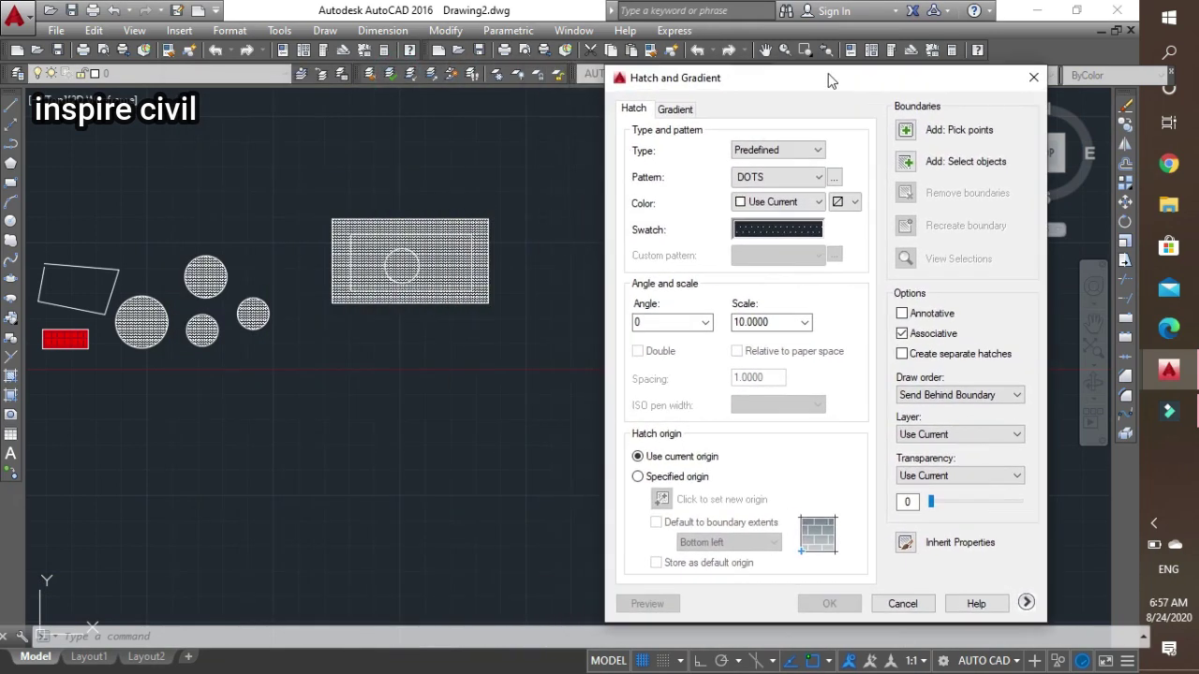
left_click(675, 109)
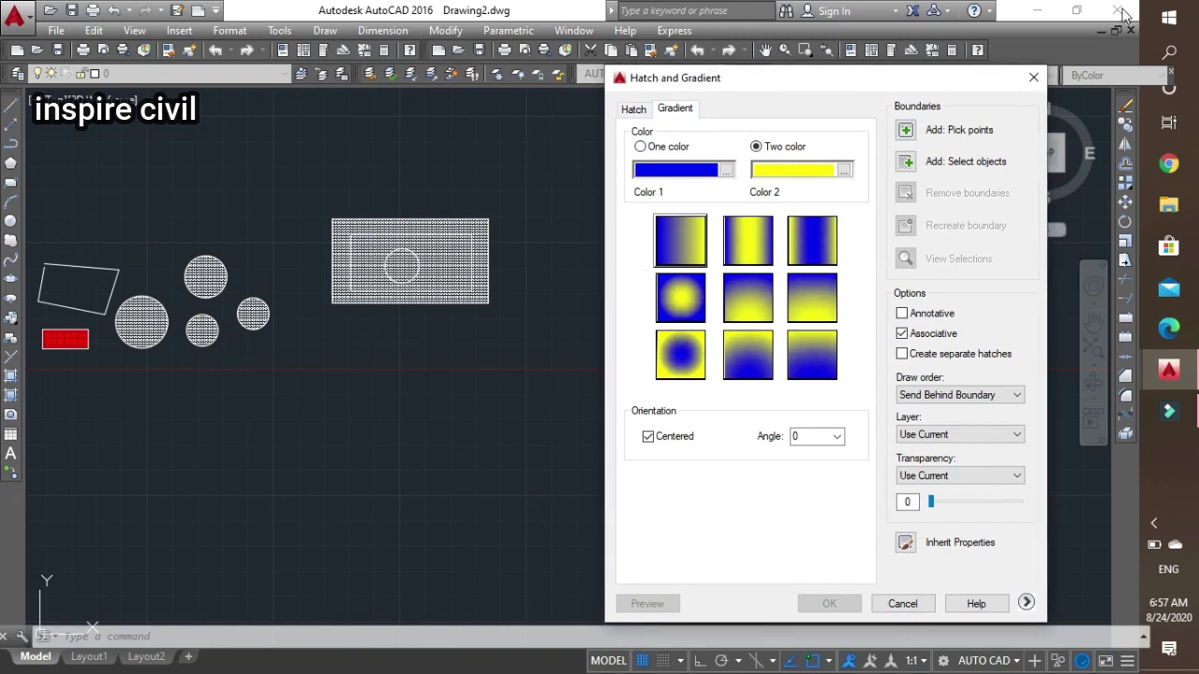
left_click(1032, 77)
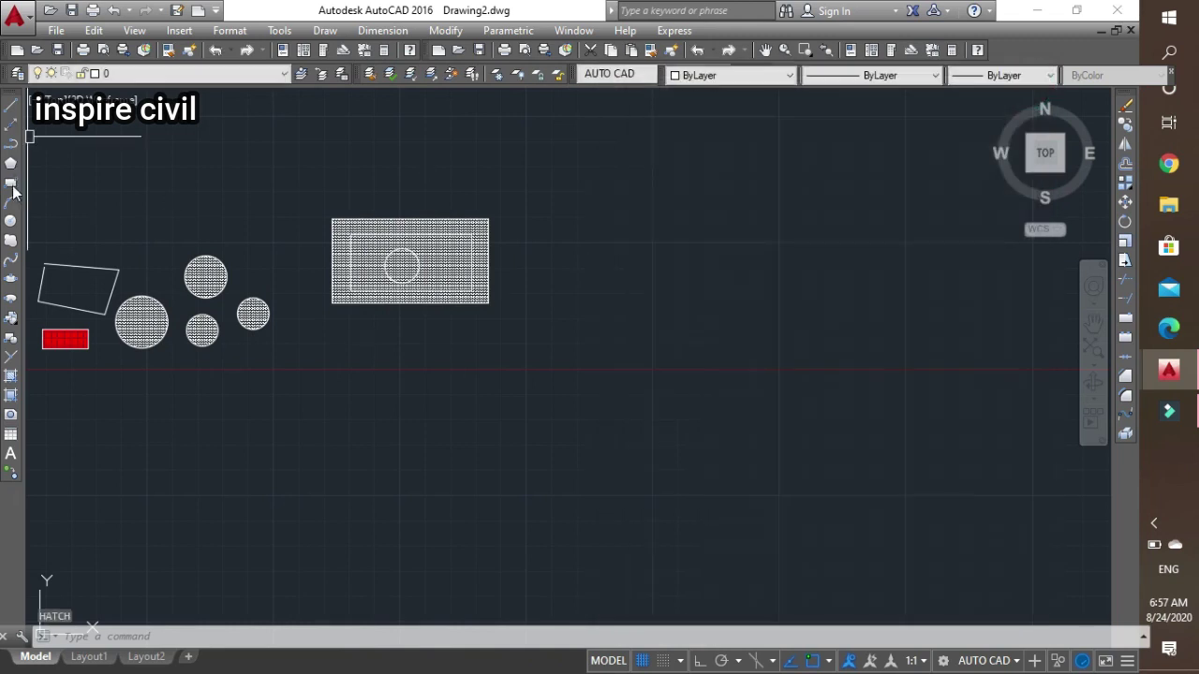
Draw a new circle to the right of the hatched shapes
left_click(11, 222)
left_click(725, 258)
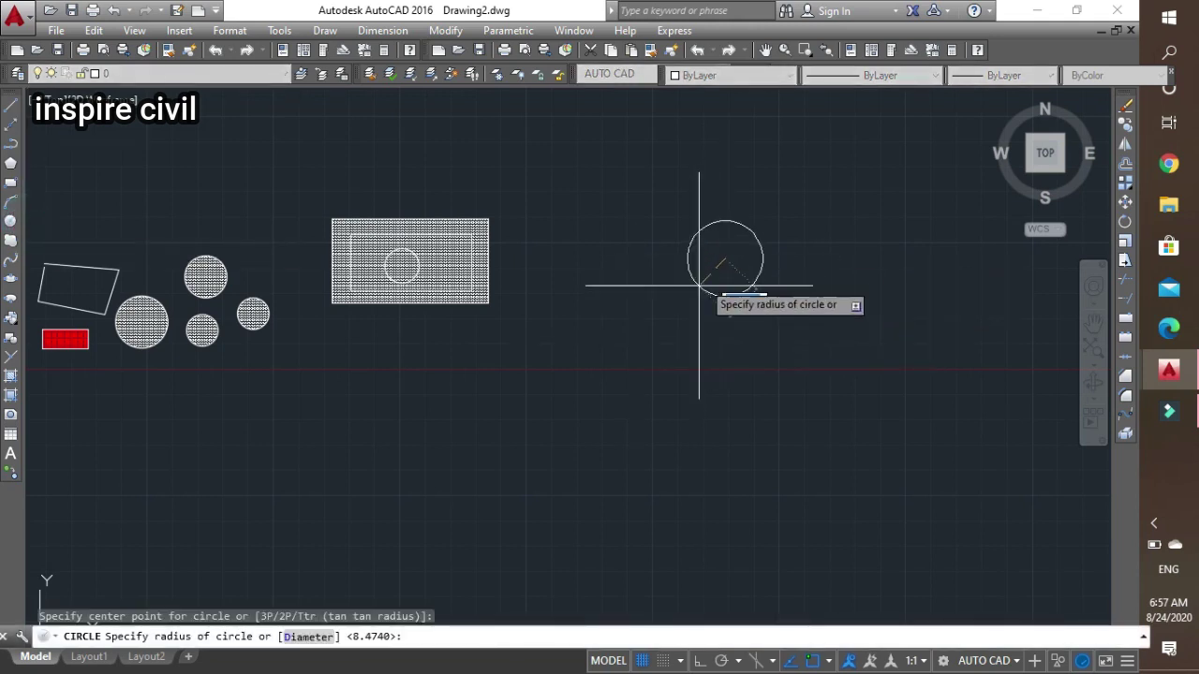
left_click(673, 324)
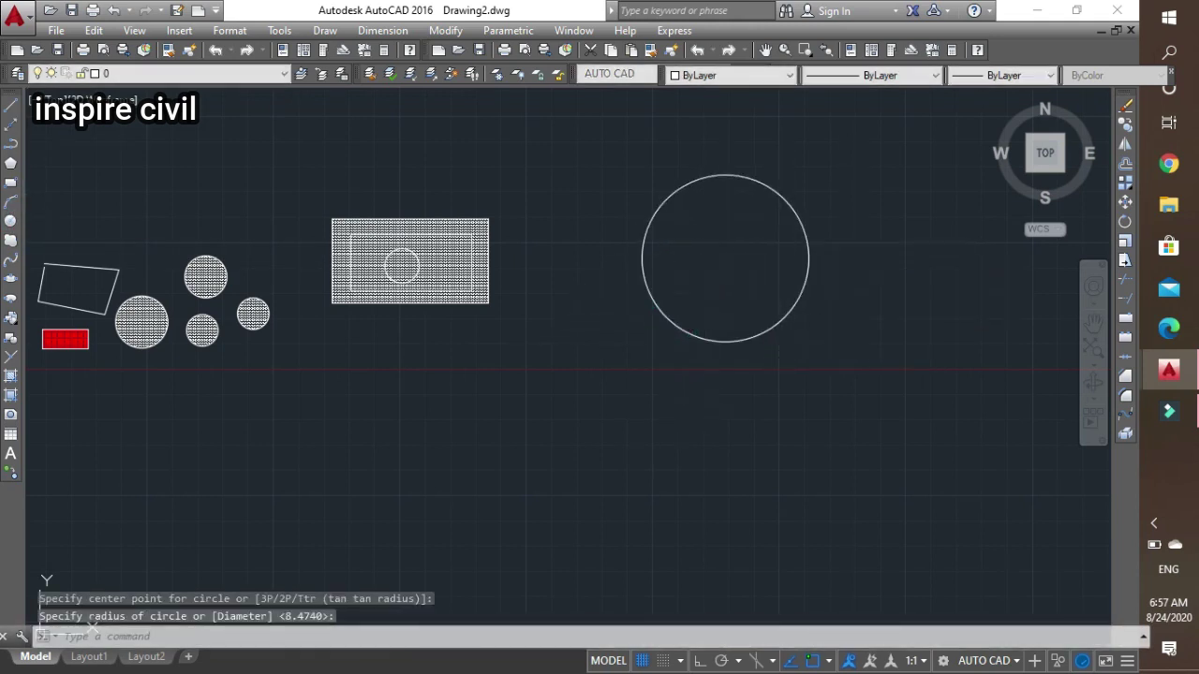
Set up a one-colour, left-to-right linear gradient in the hatch settings
type("h")
key("Return")
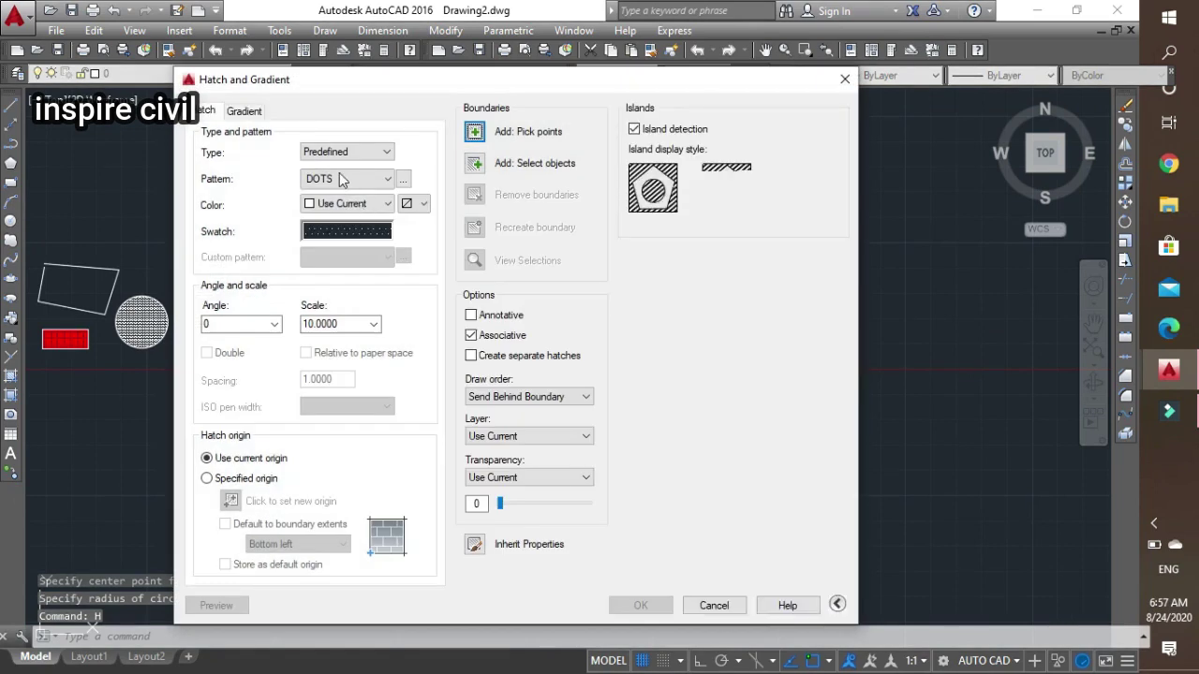
left_click(243, 110)
left_click(836, 604)
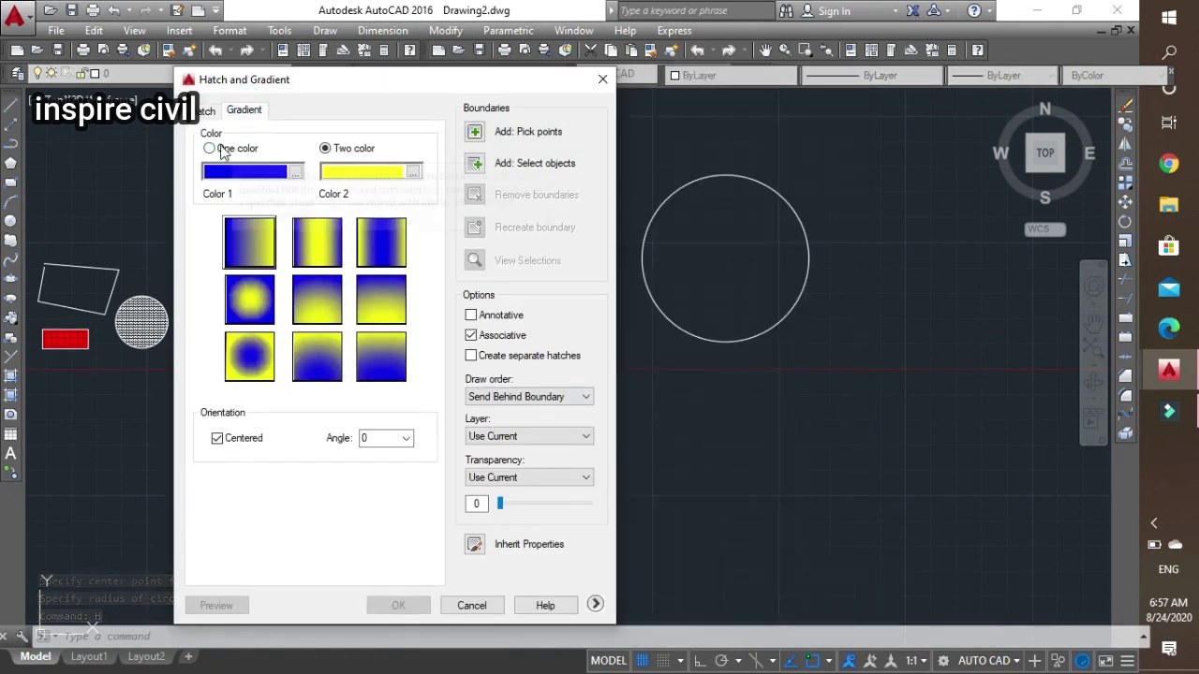
left_click(215, 151)
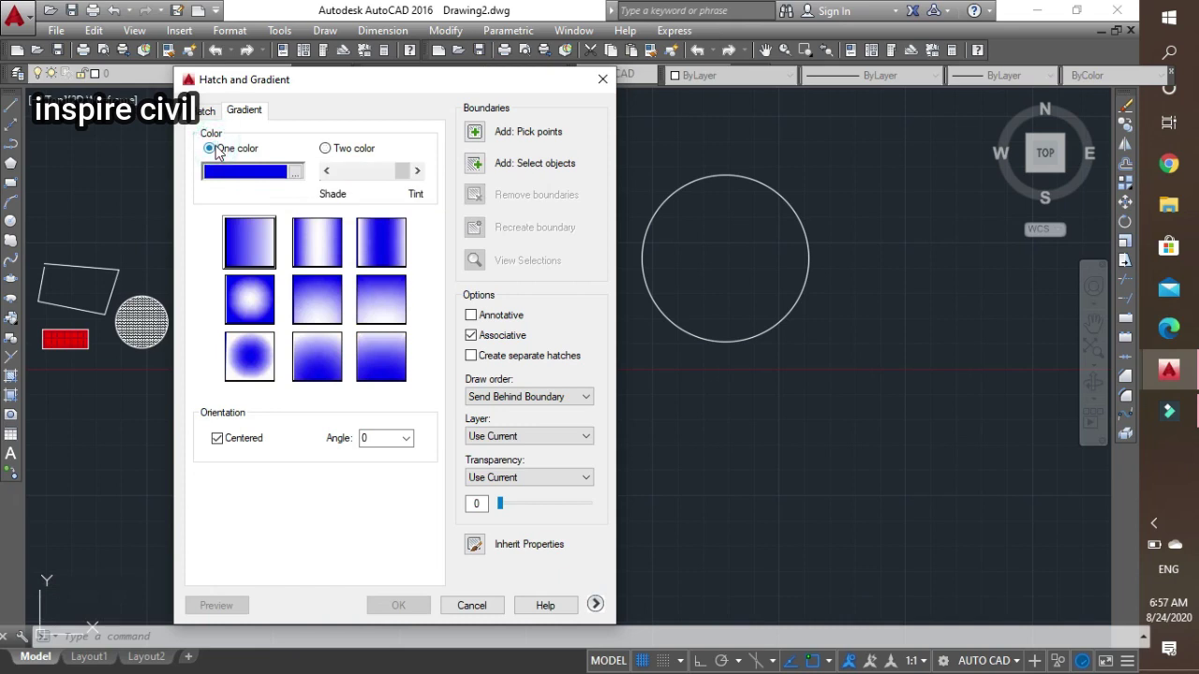
left_click(235, 237)
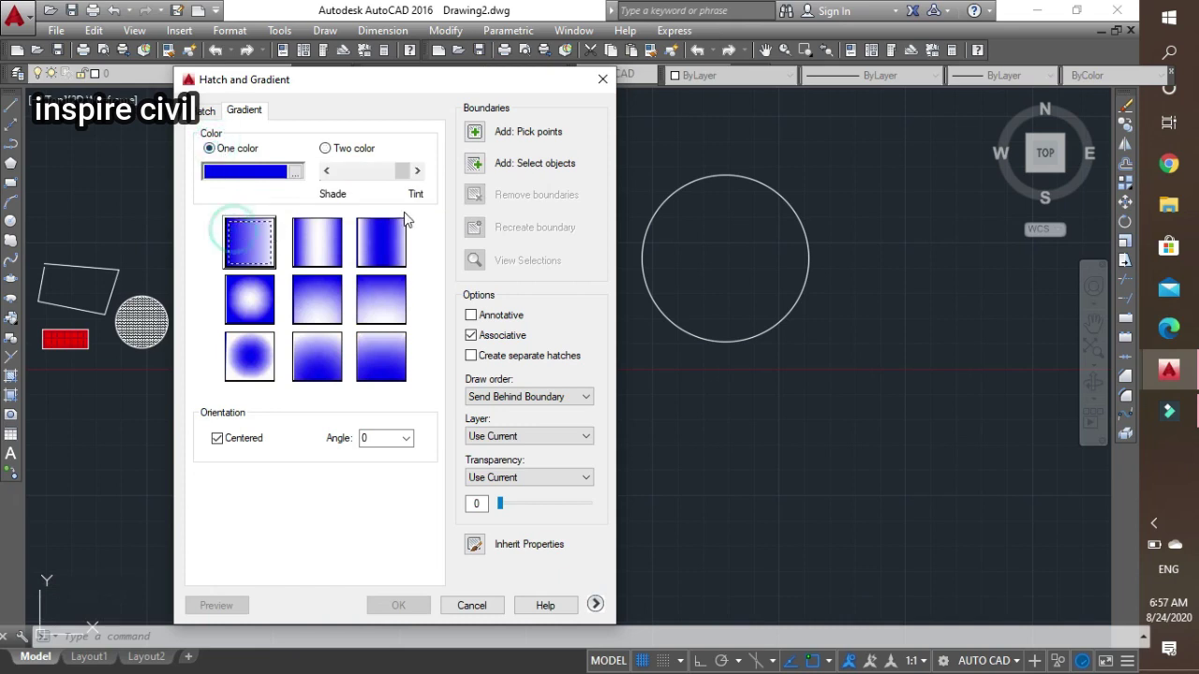
Pick inside the new circle and preview the blue-to-white gradient fill
left_click(477, 136)
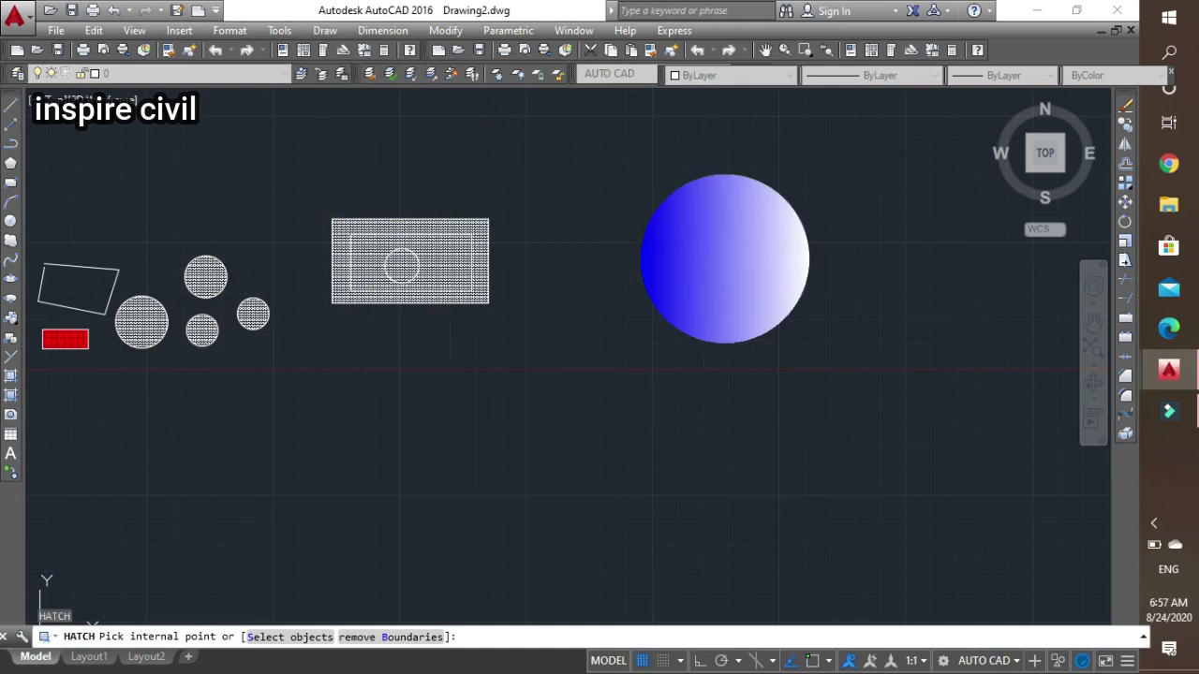
left_click(714, 243)
right_click(729, 259)
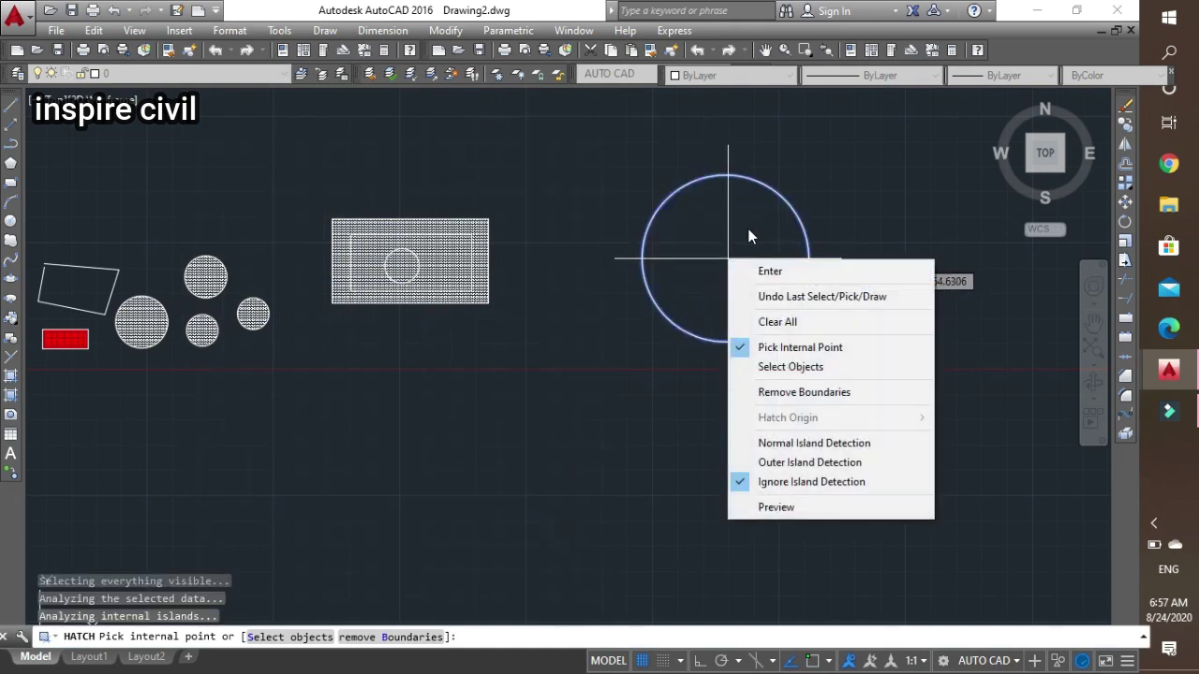
left_click(850, 507)
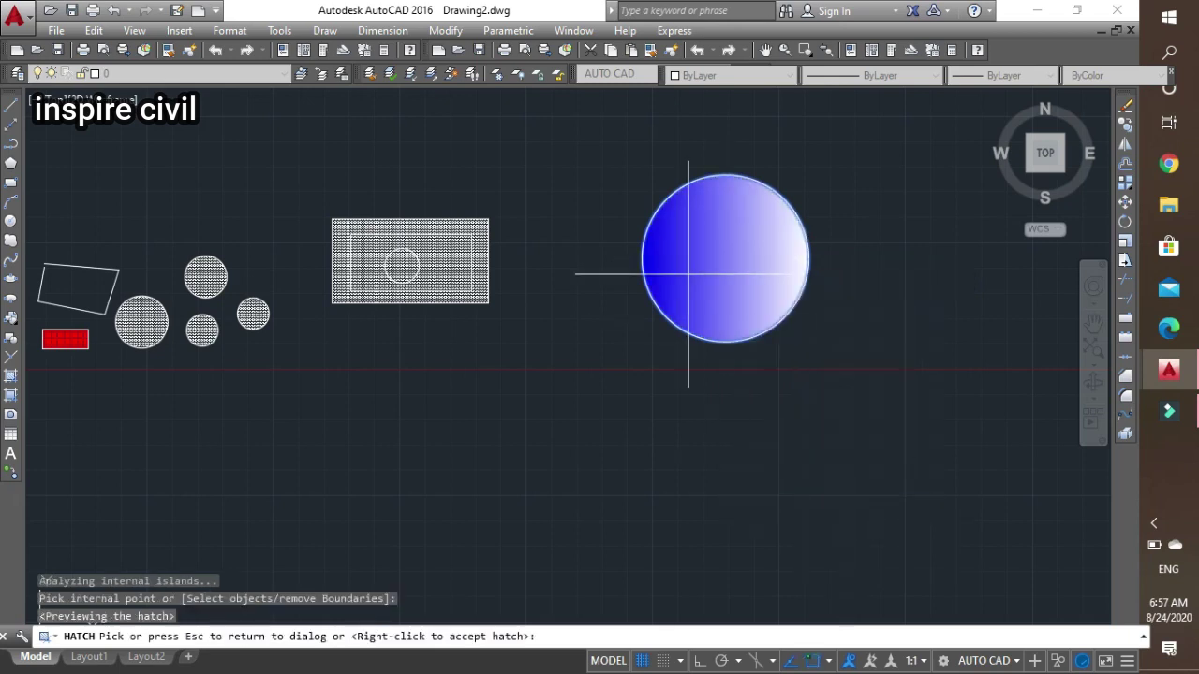
scroll(772, 242, "up", 2)
scroll(772, 241, "up", 2)
scroll(787, 244, "down", 2)
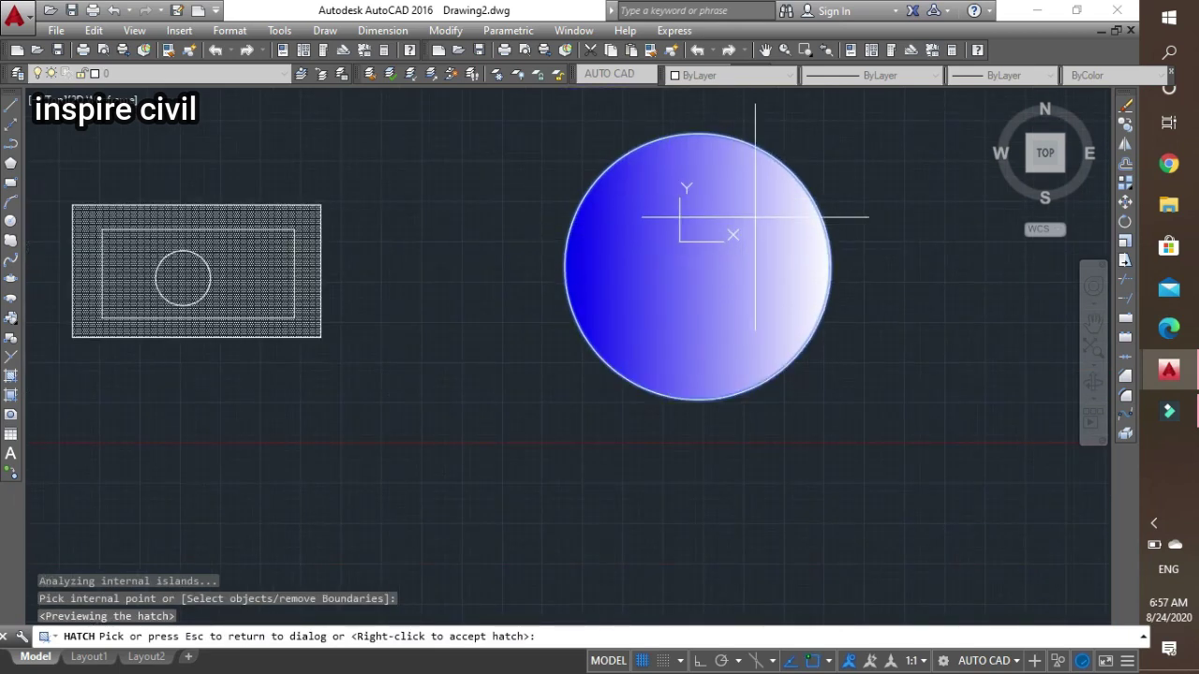
Switch to a two-colour radial gradient with green (index 62) as Color 2
key("Escape")
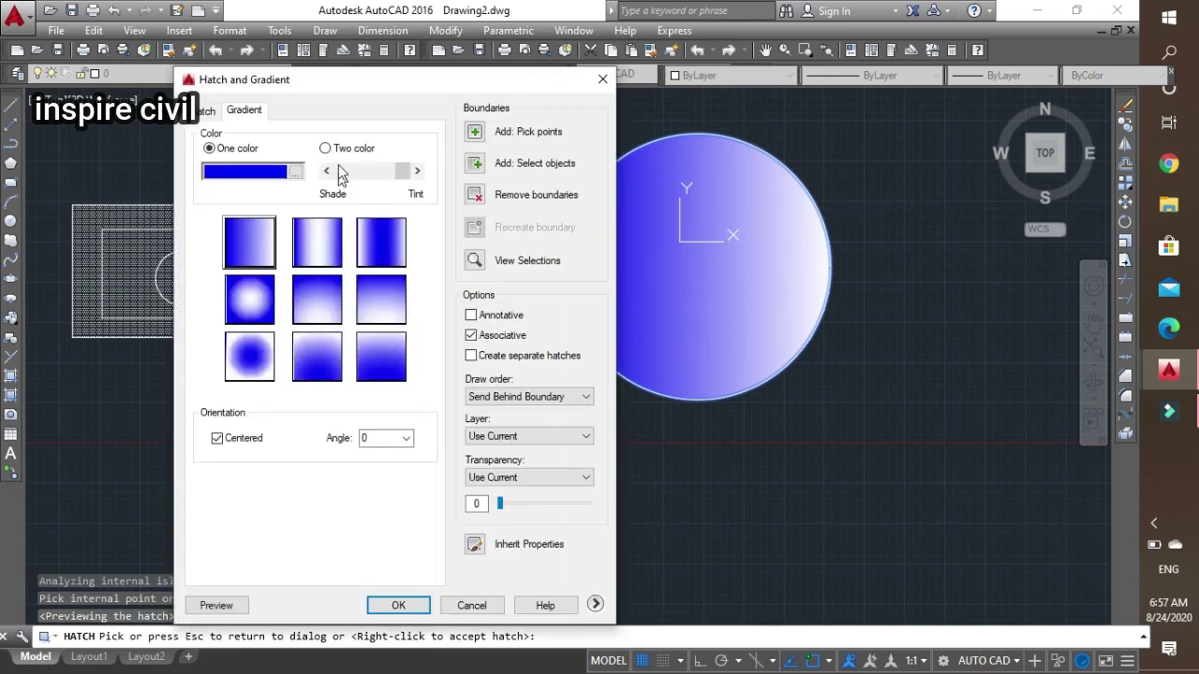
left_click(327, 150)
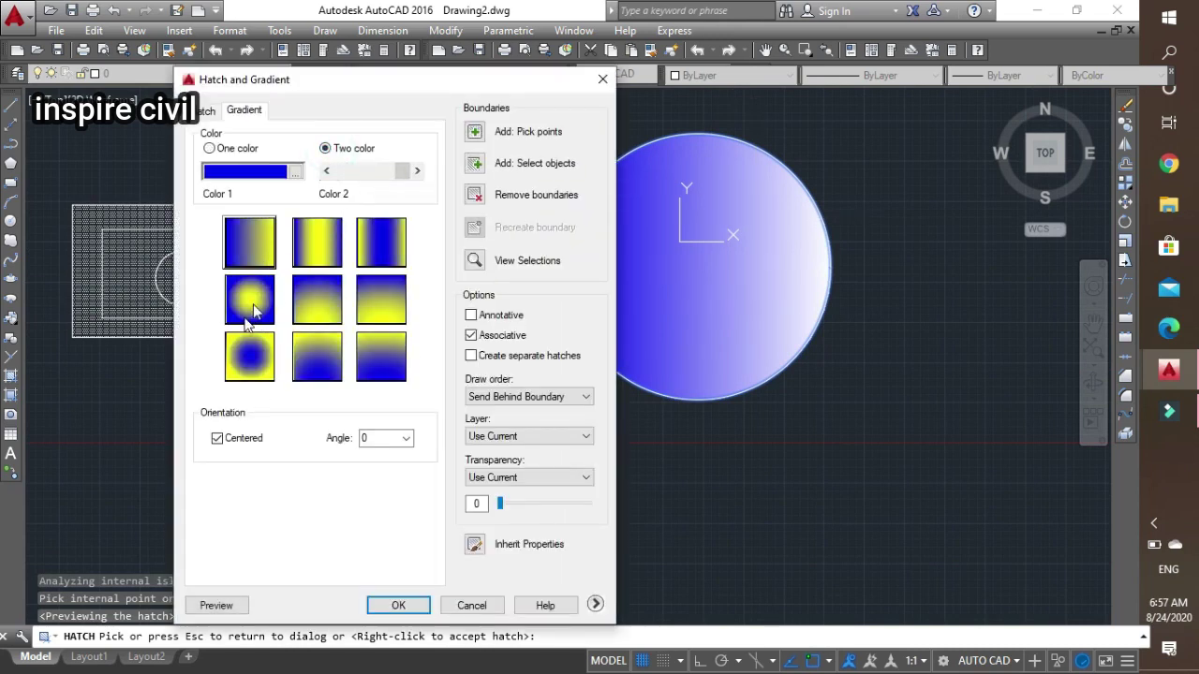
left_click(413, 172)
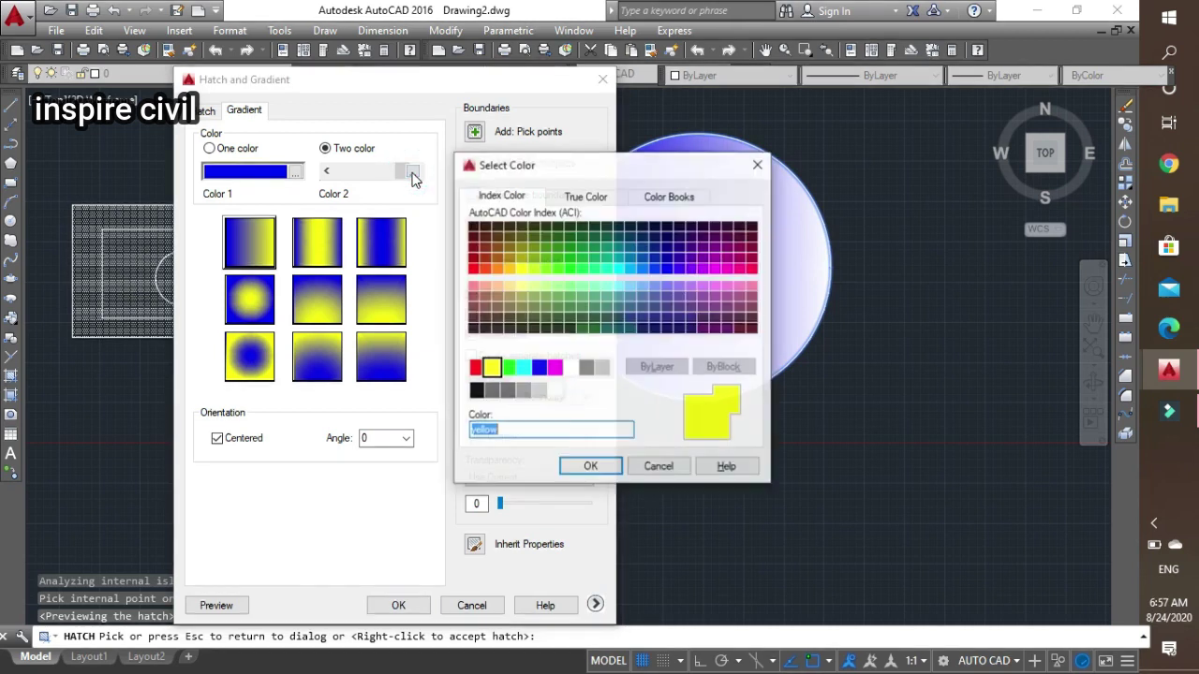
left_click(530, 263)
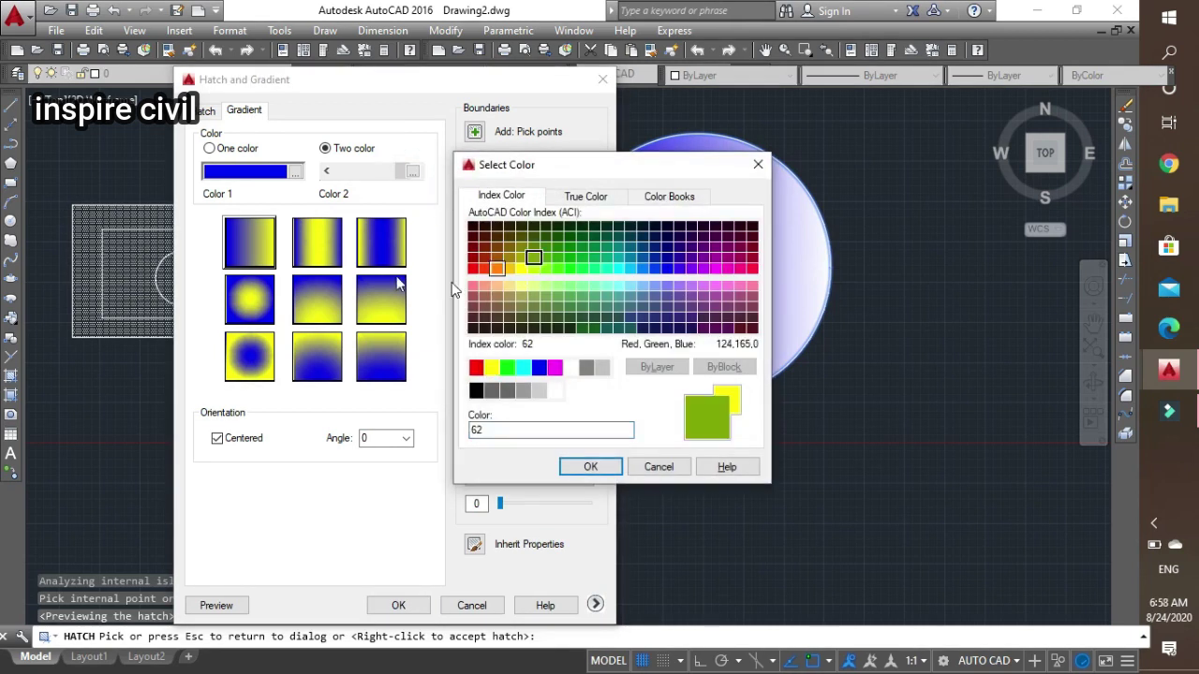
left_click(594, 465)
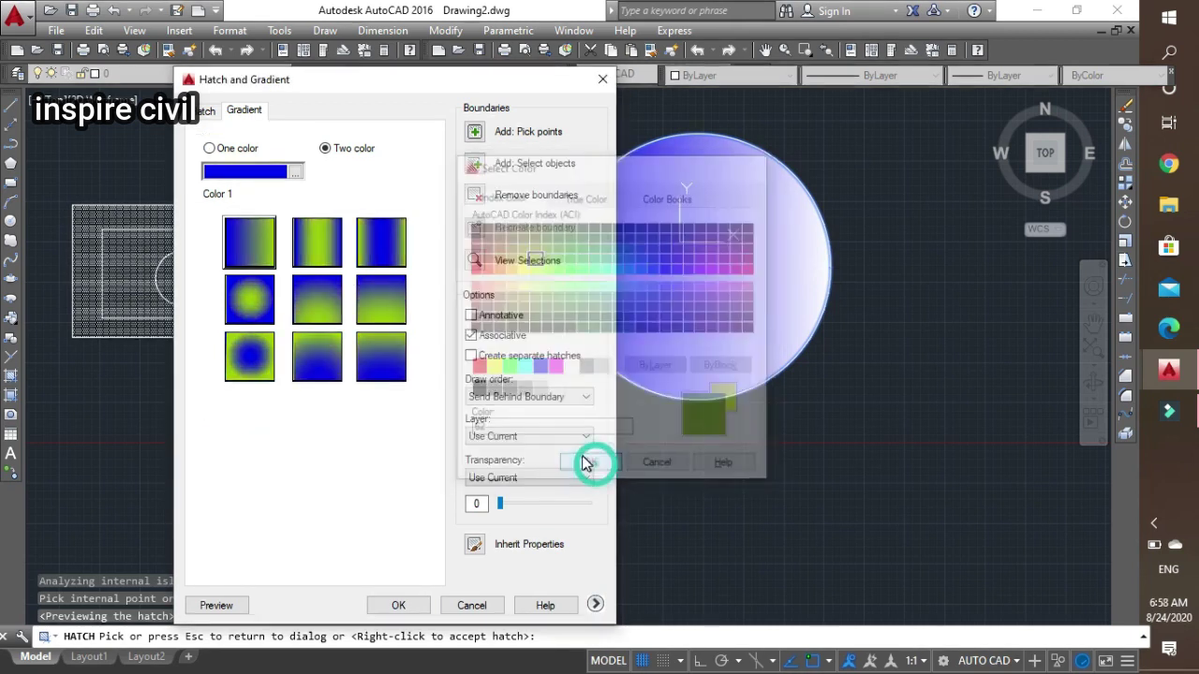
left_click(255, 354)
Pick inside the circle and preview the blue-to-green radial gradient
left_click(474, 132)
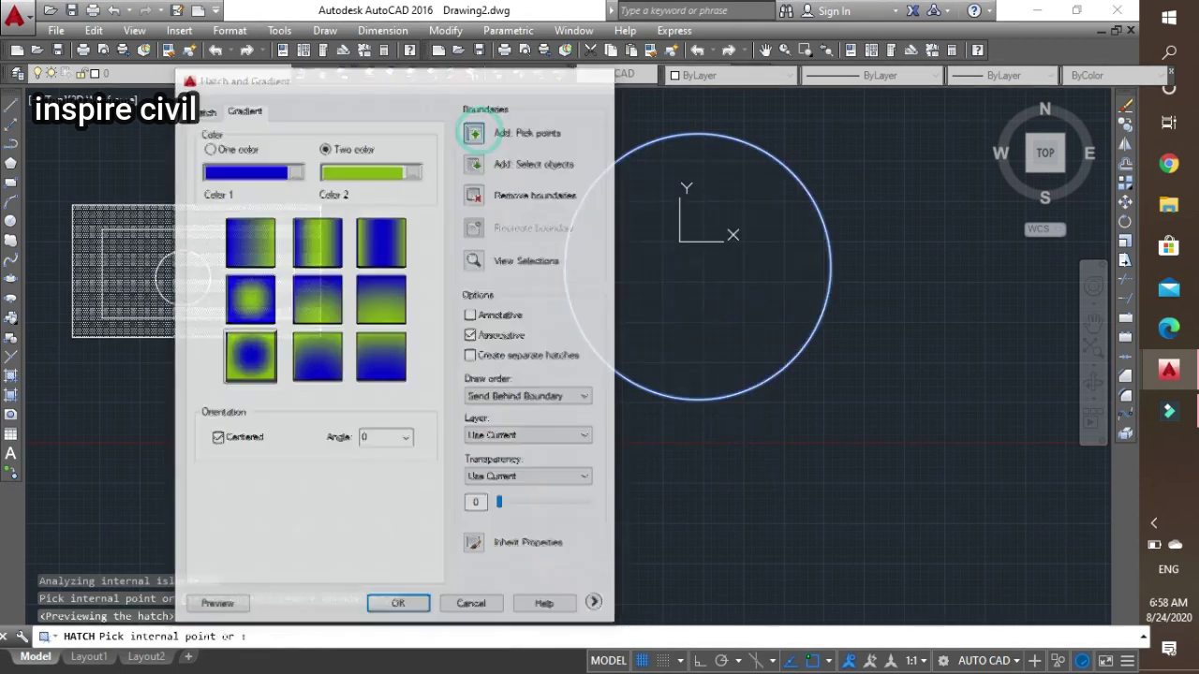
left_click(770, 272)
right_click(771, 272)
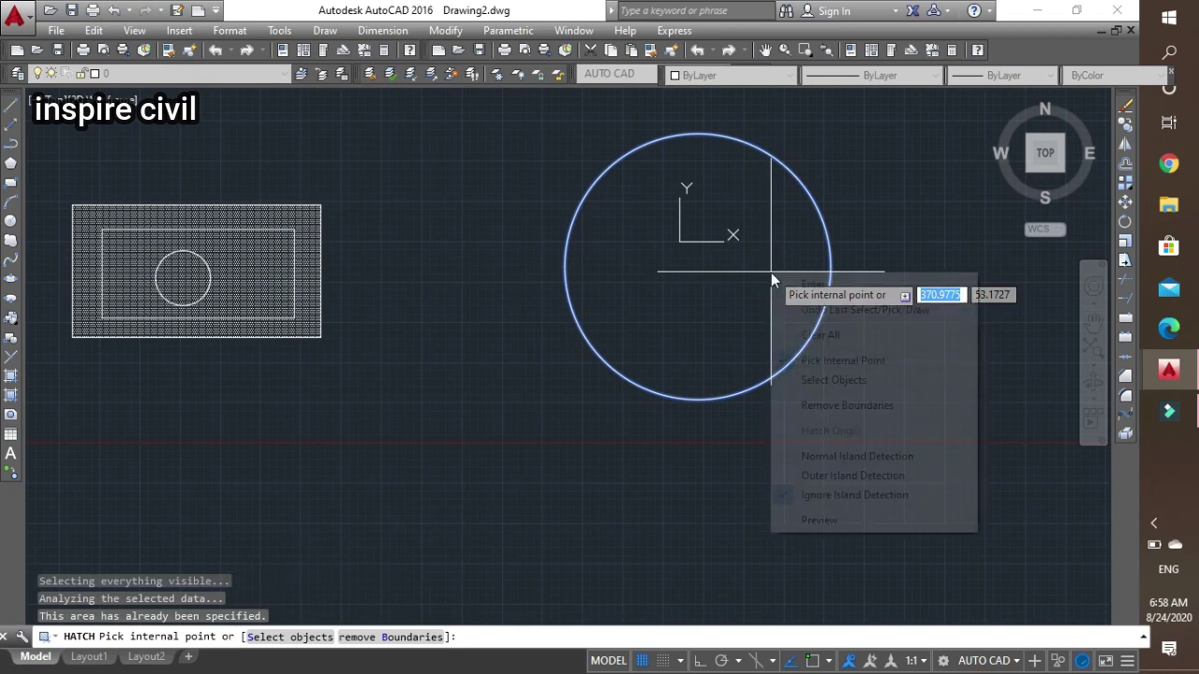
left_click(832, 518)
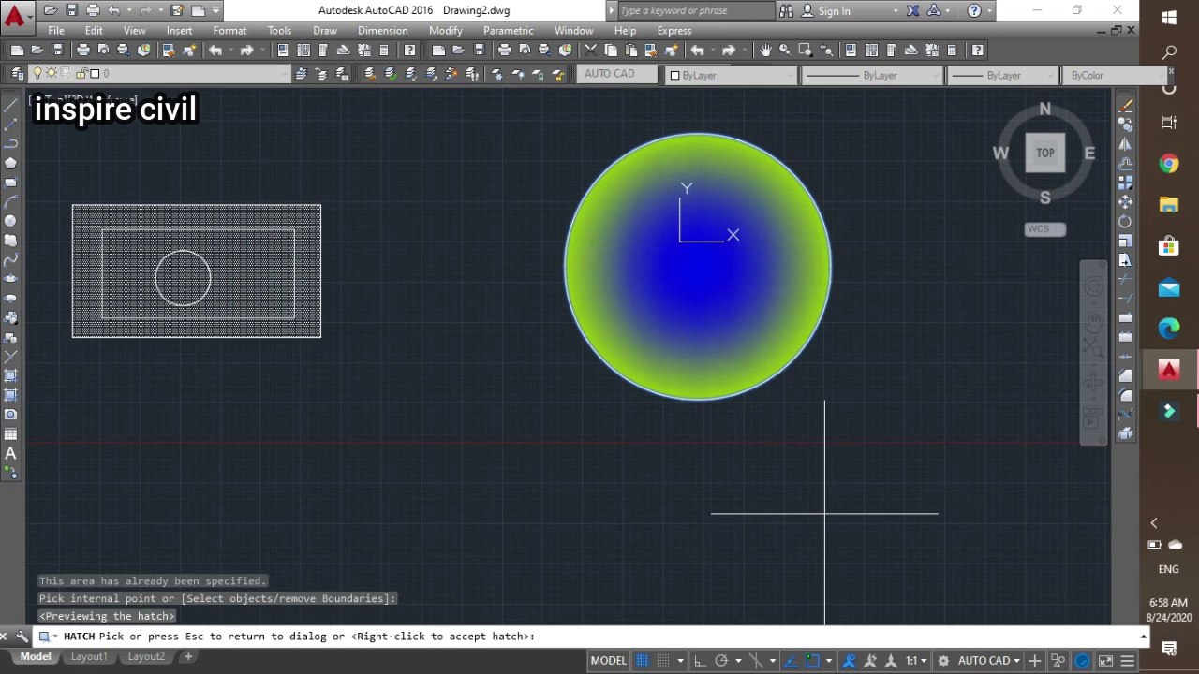
scroll(869, 421, "down", 3)
middle_click_drag(869, 421, 819, 394)
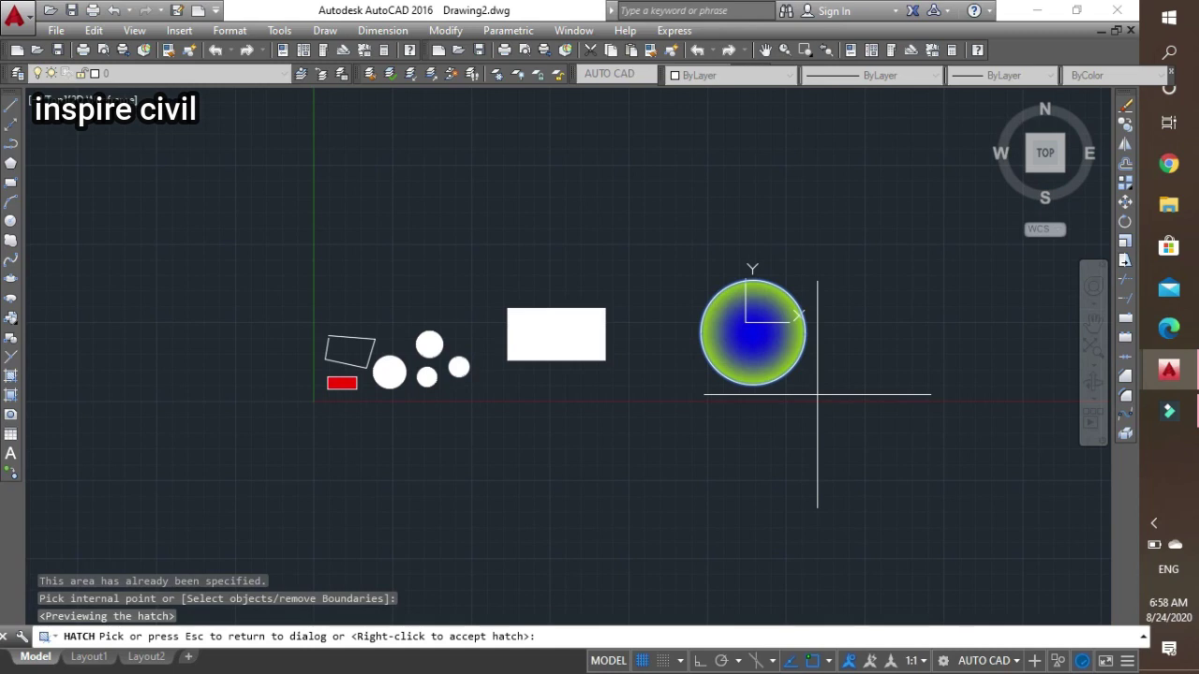